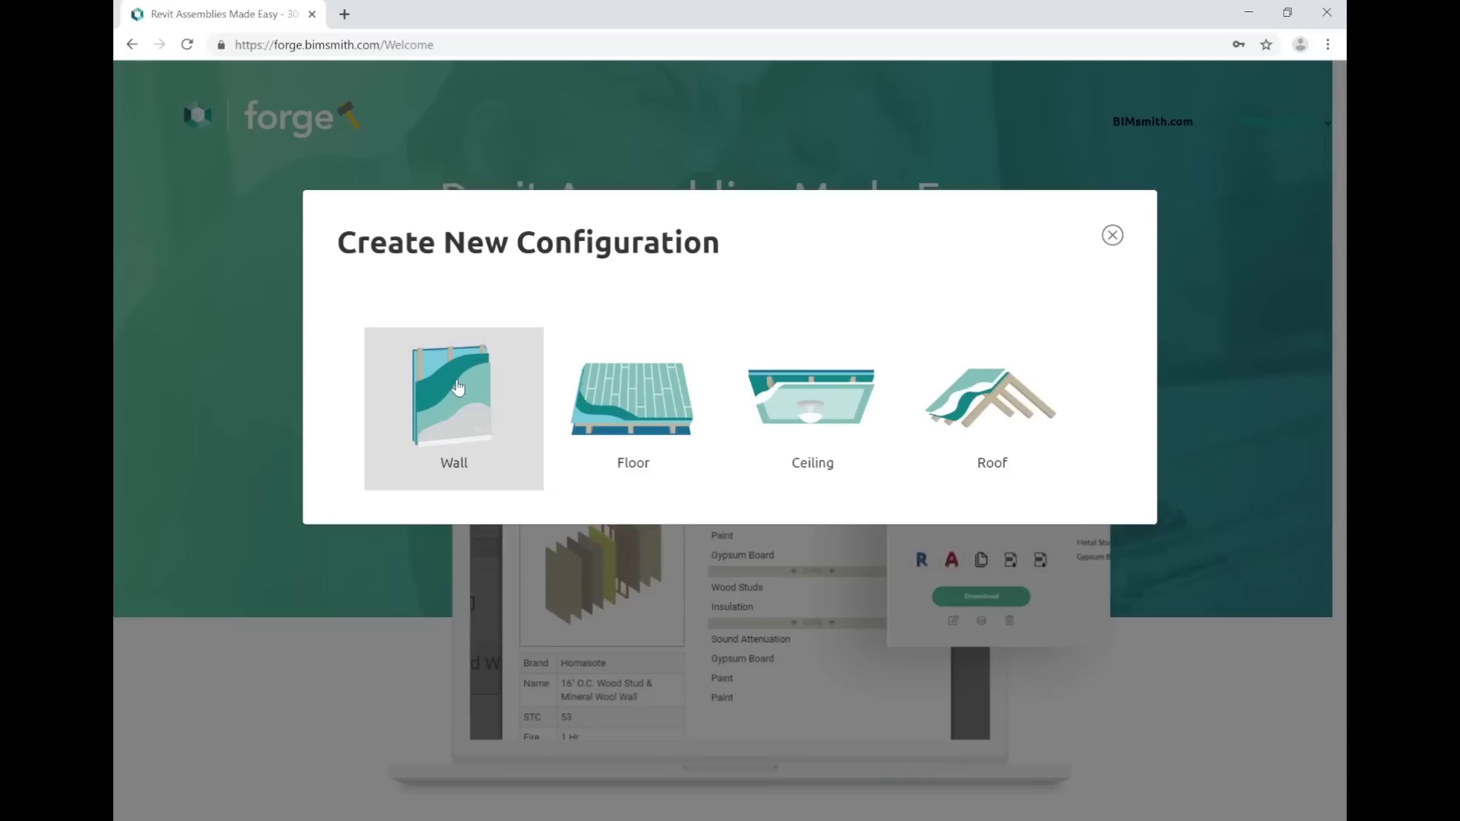
# Create a new wall configuration and filter the manufacturers to Echelon Masonry
pyautogui.click(458, 388)
pyautogui.click(223, 176)
pyautogui.write('ec')
pyautogui.click(215, 210)
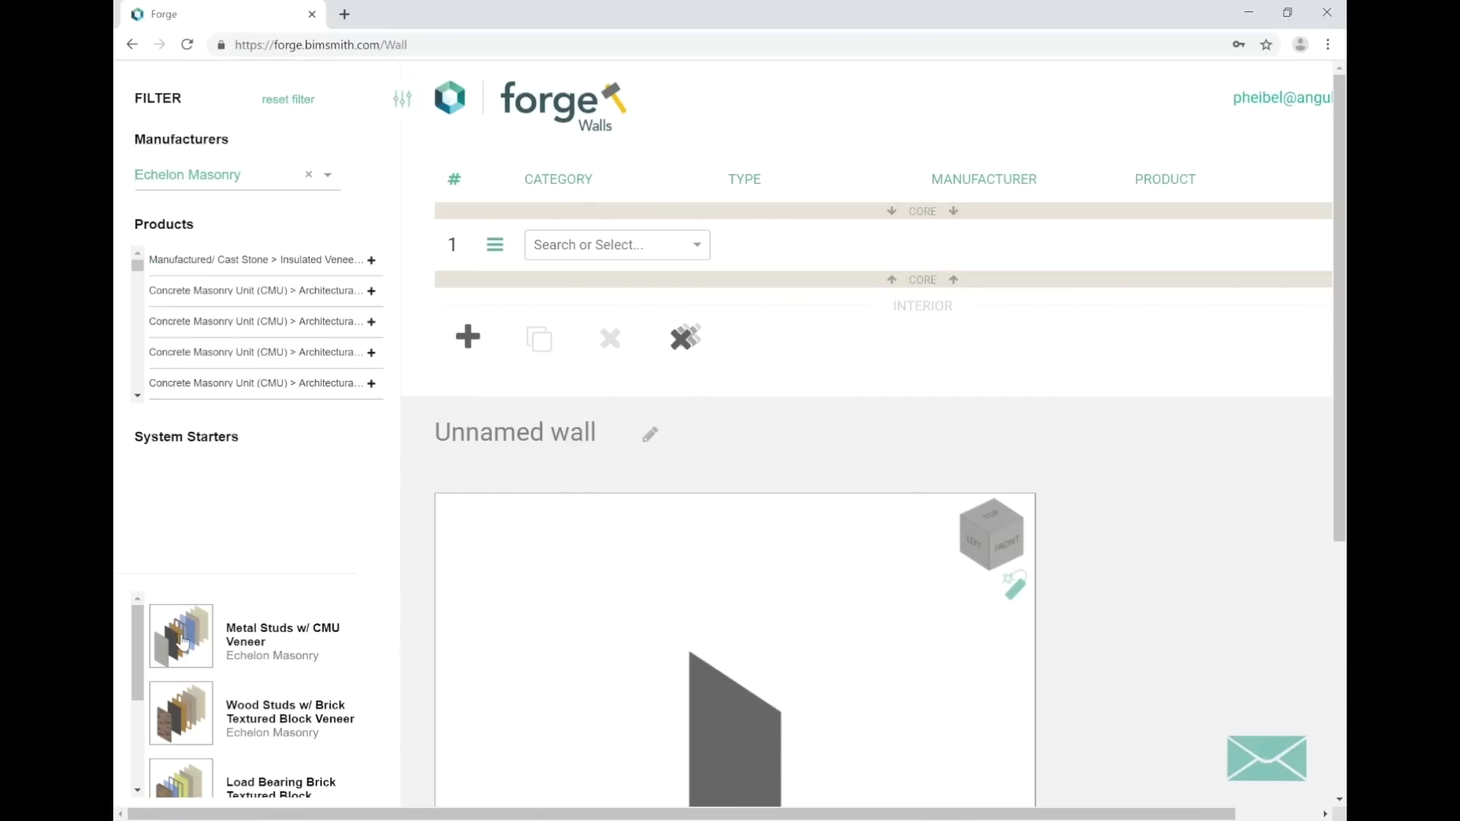
# Load the Metal Studs w/ CMU Veneer system starter into the wall configuration
pyautogui.click(183, 644)
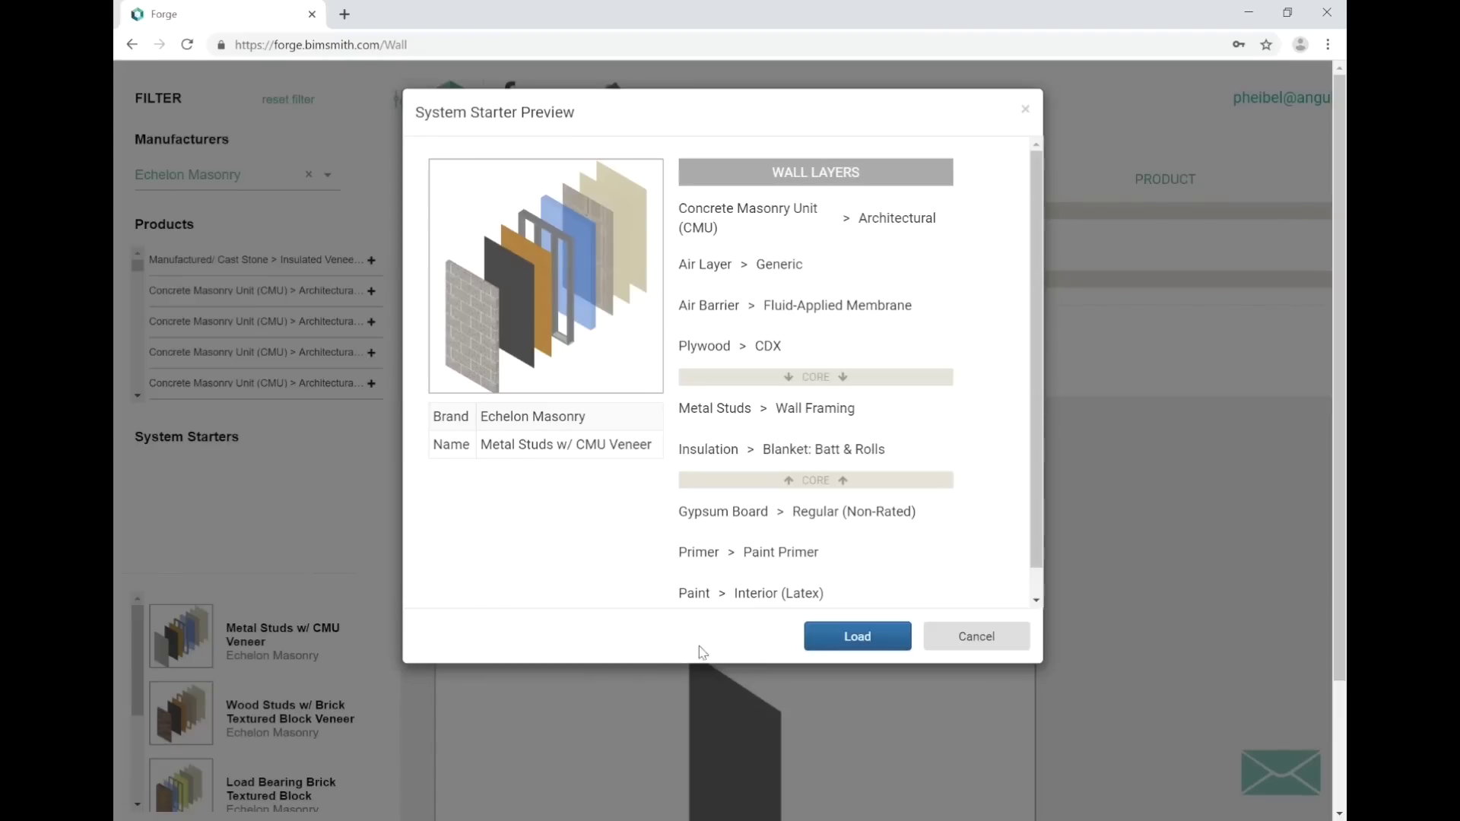
pyautogui.click(857, 637)
pyautogui.scroll(-5, 875, 643)
pyautogui.scroll(5, 931, 647)
# Set the size of the Concrete Masonry Unit in layer 1 to 8" x 8" x 16"
pyautogui.click(607, 263)
pyautogui.scroll(-3, 631, 357)
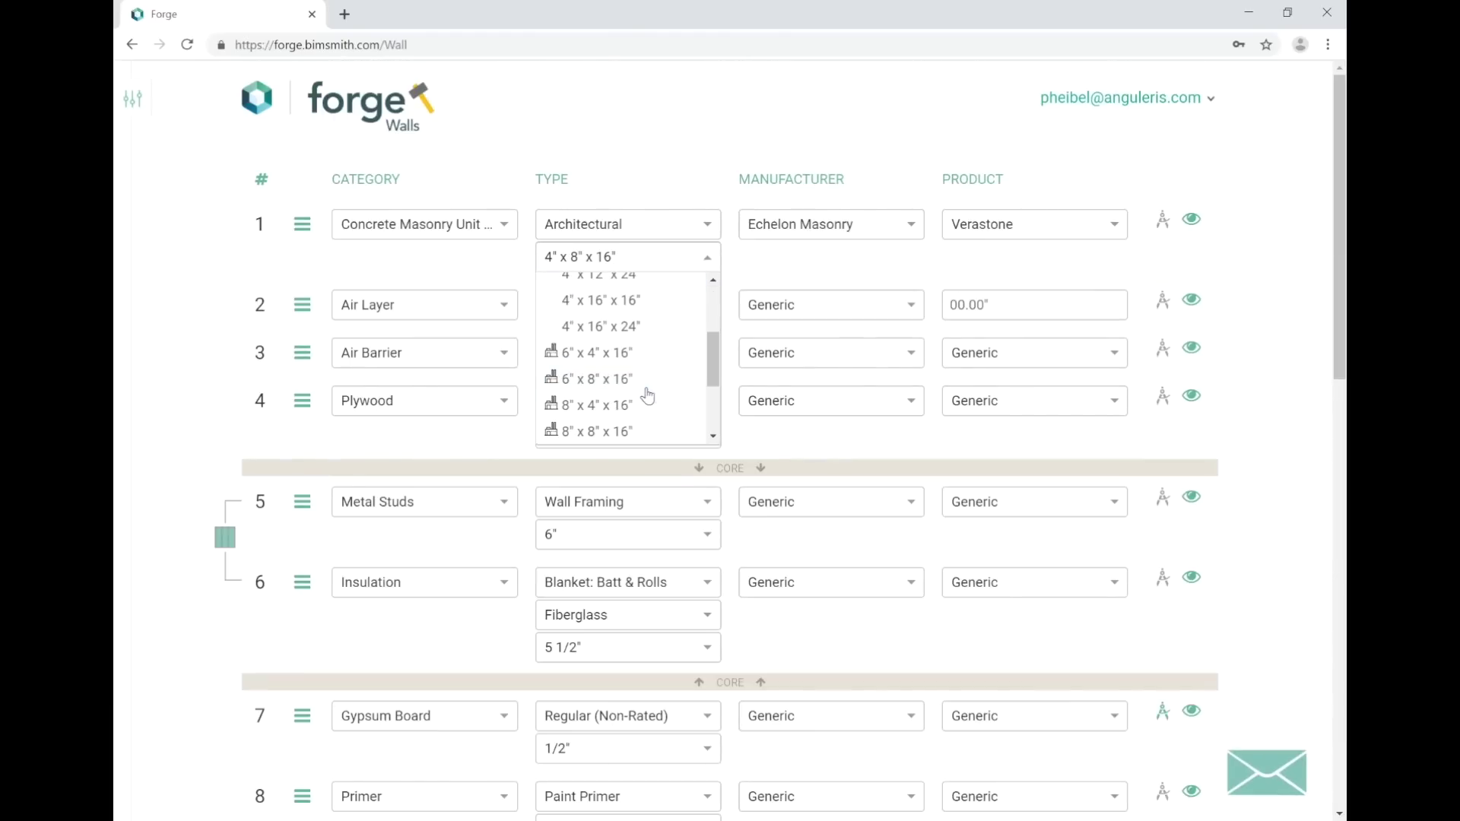
pyautogui.click(597, 423)
# Rename the wall as Metal Studs w/ CMU and build it
pyautogui.scroll(-10, 1285, 339)
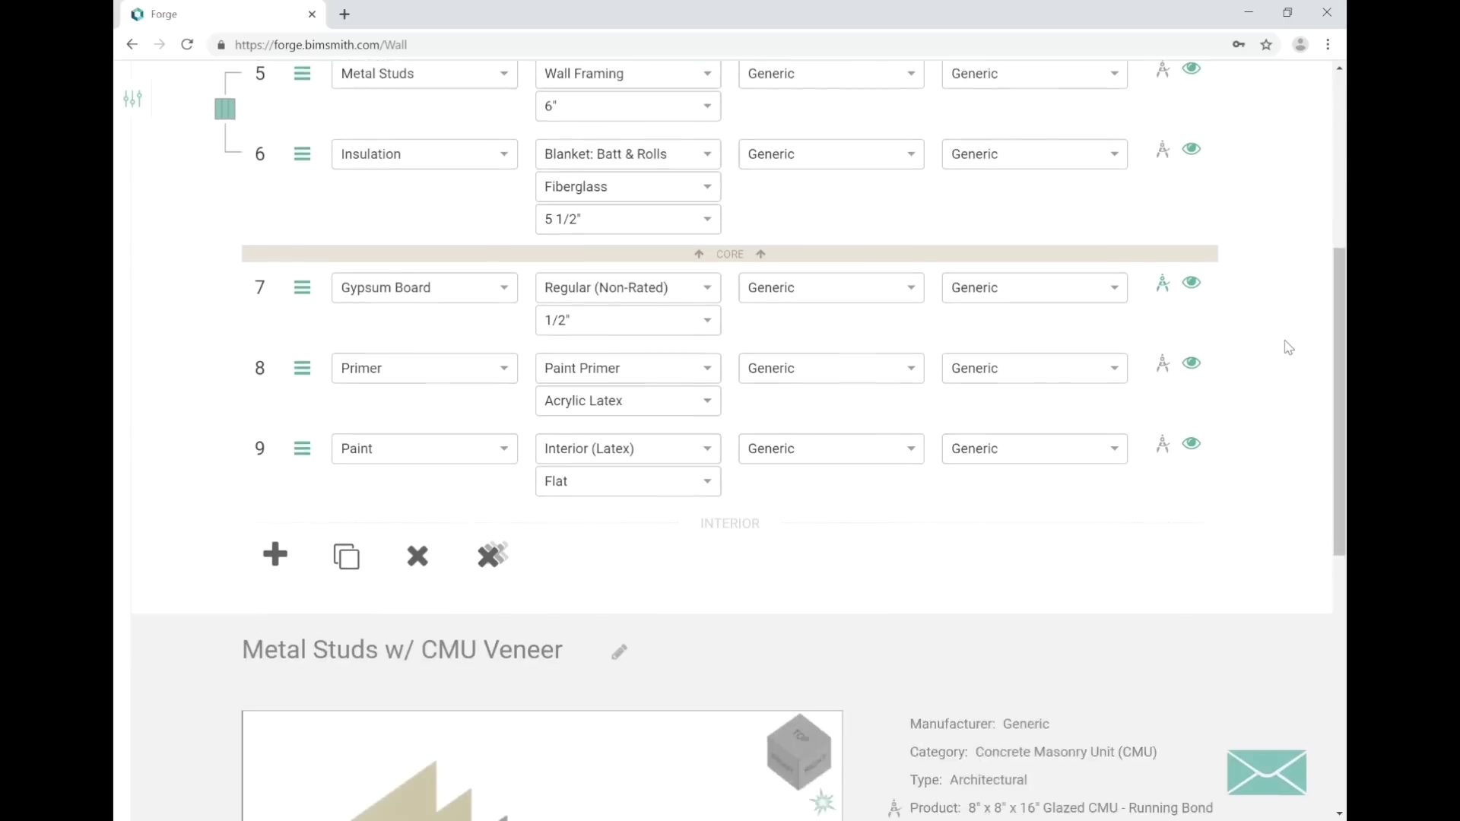
pyautogui.click(826, 380)
pyautogui.click(826, 380)
pyautogui.click(619, 223)
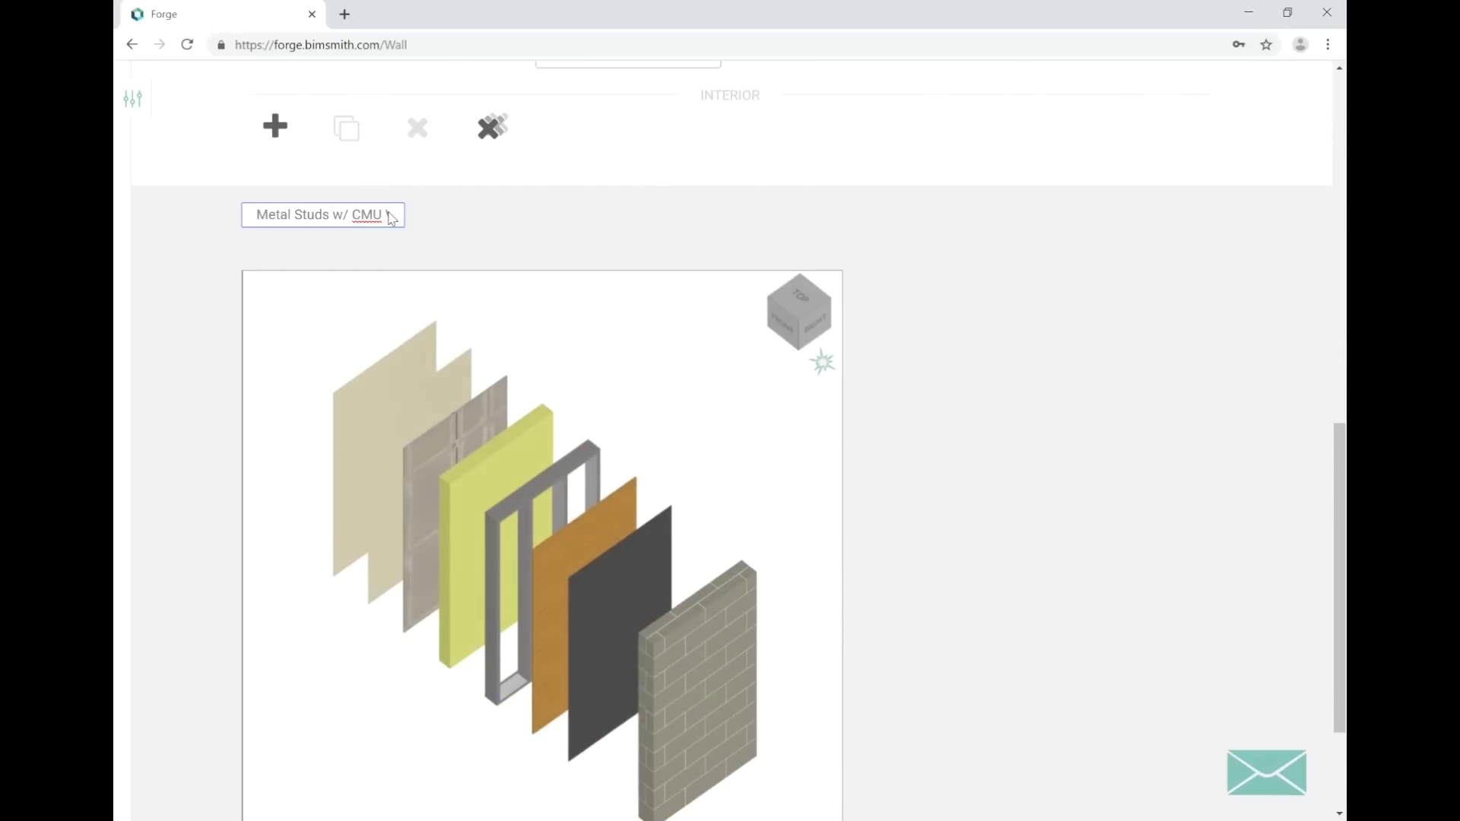
pyautogui.click(514, 224)
pyautogui.scroll(-3, 927, 318)
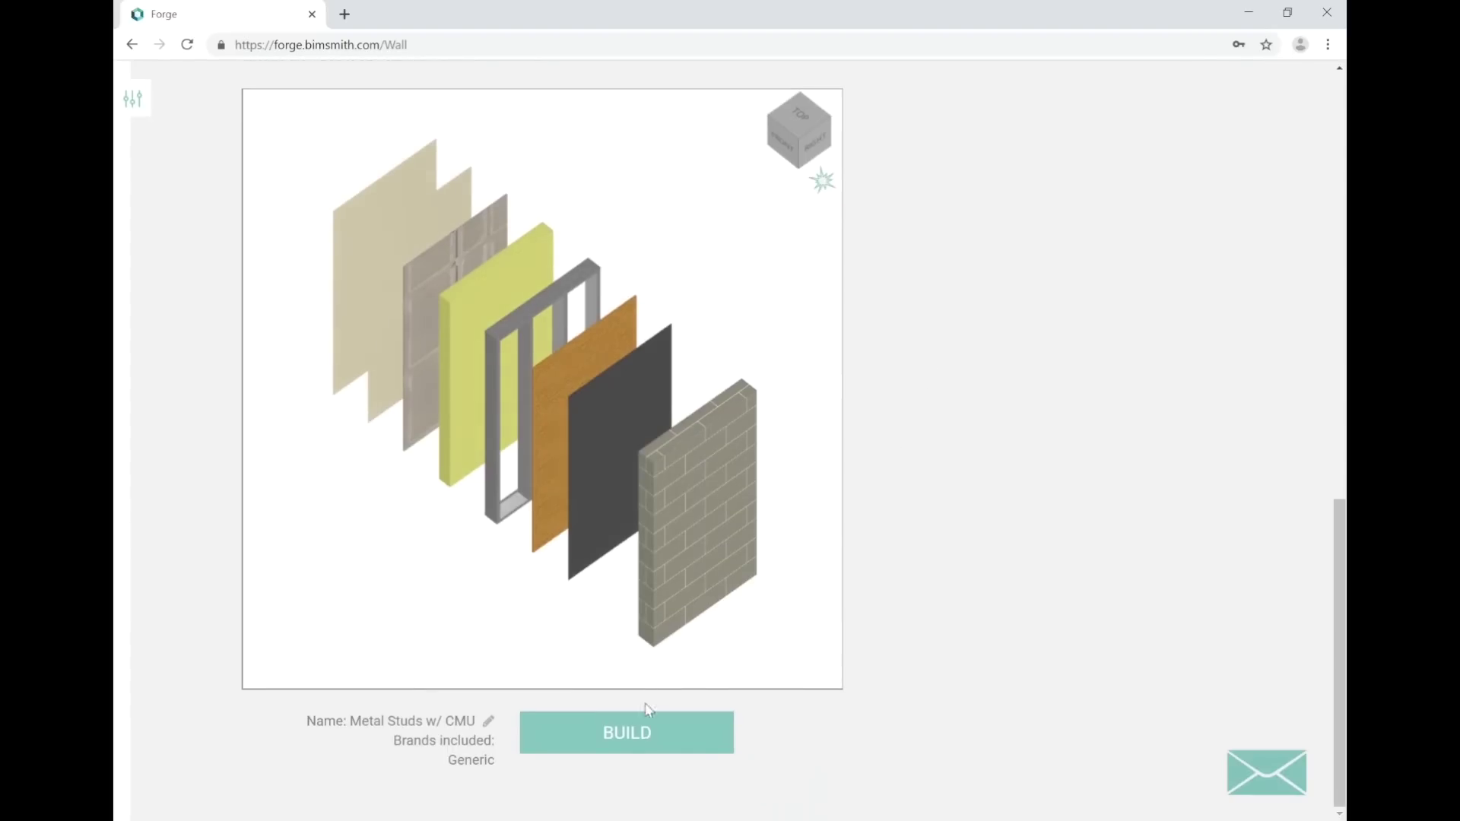
pyautogui.click(626, 731)
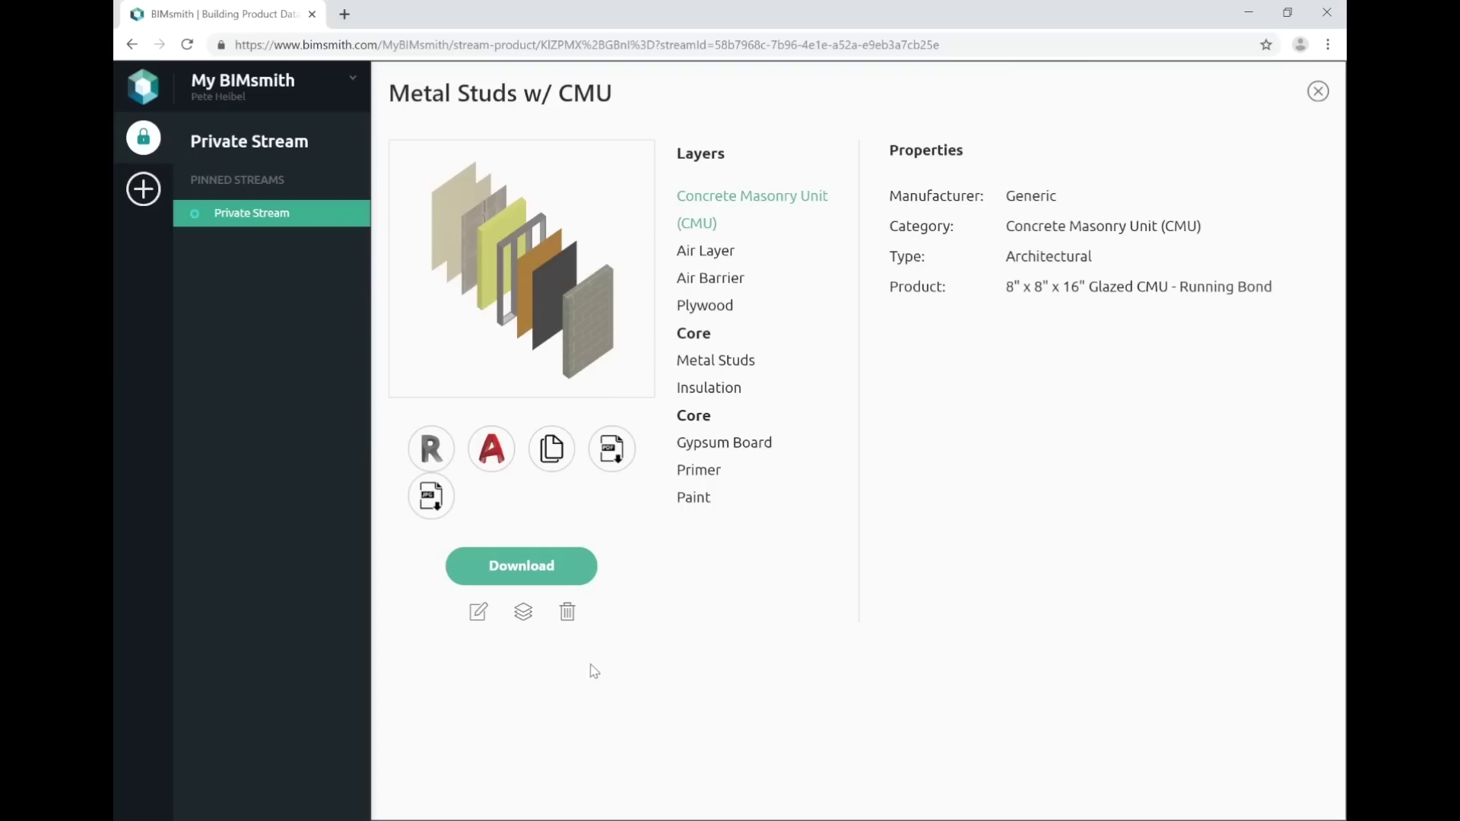
# Duplicate the Metal Studs w/ CMU wall and change layer 1 of the copy to Brick, Full Veneer
pyautogui.click(524, 615)
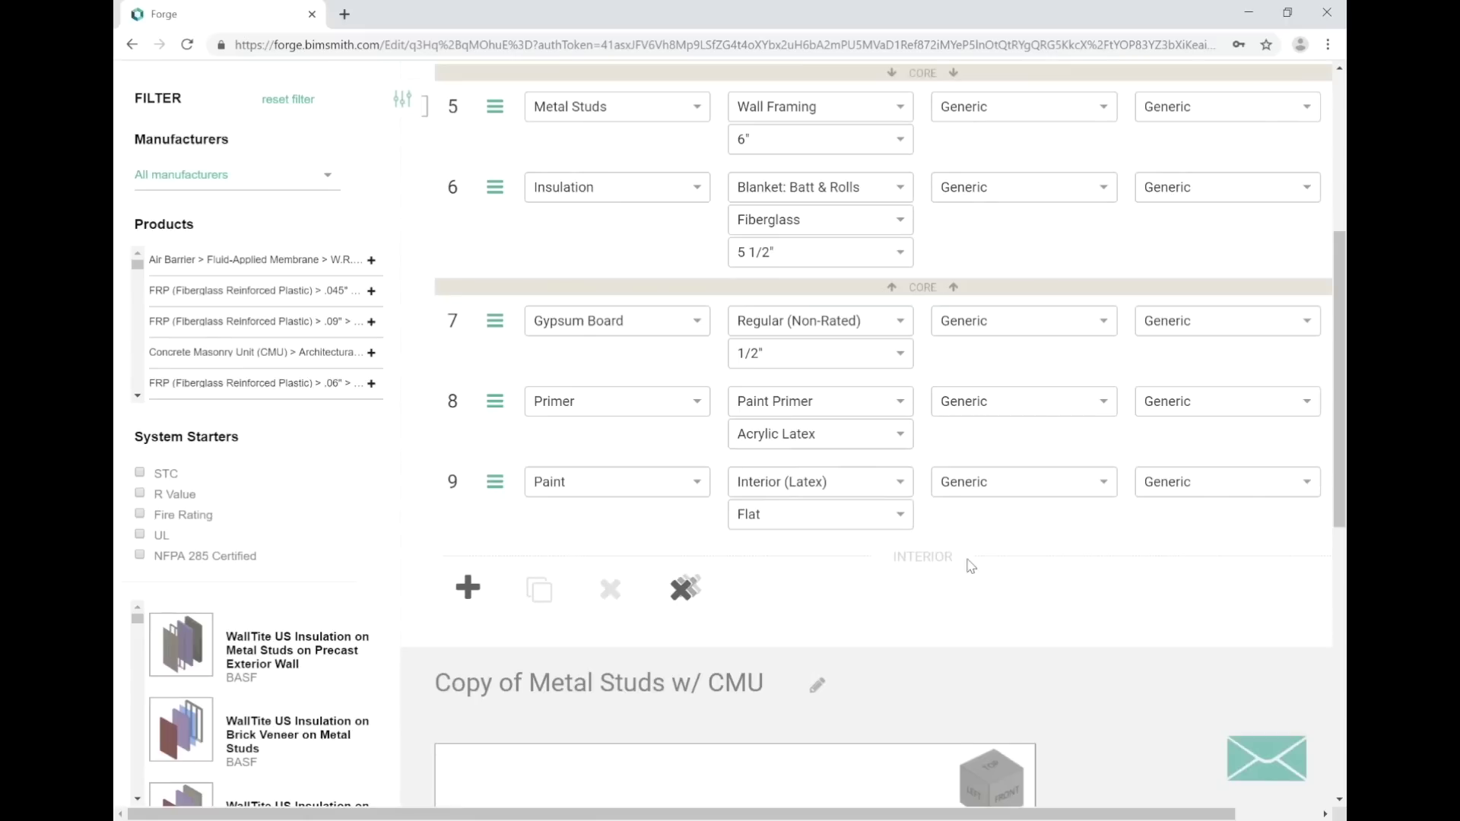
pyautogui.scroll(6, 1012, 567)
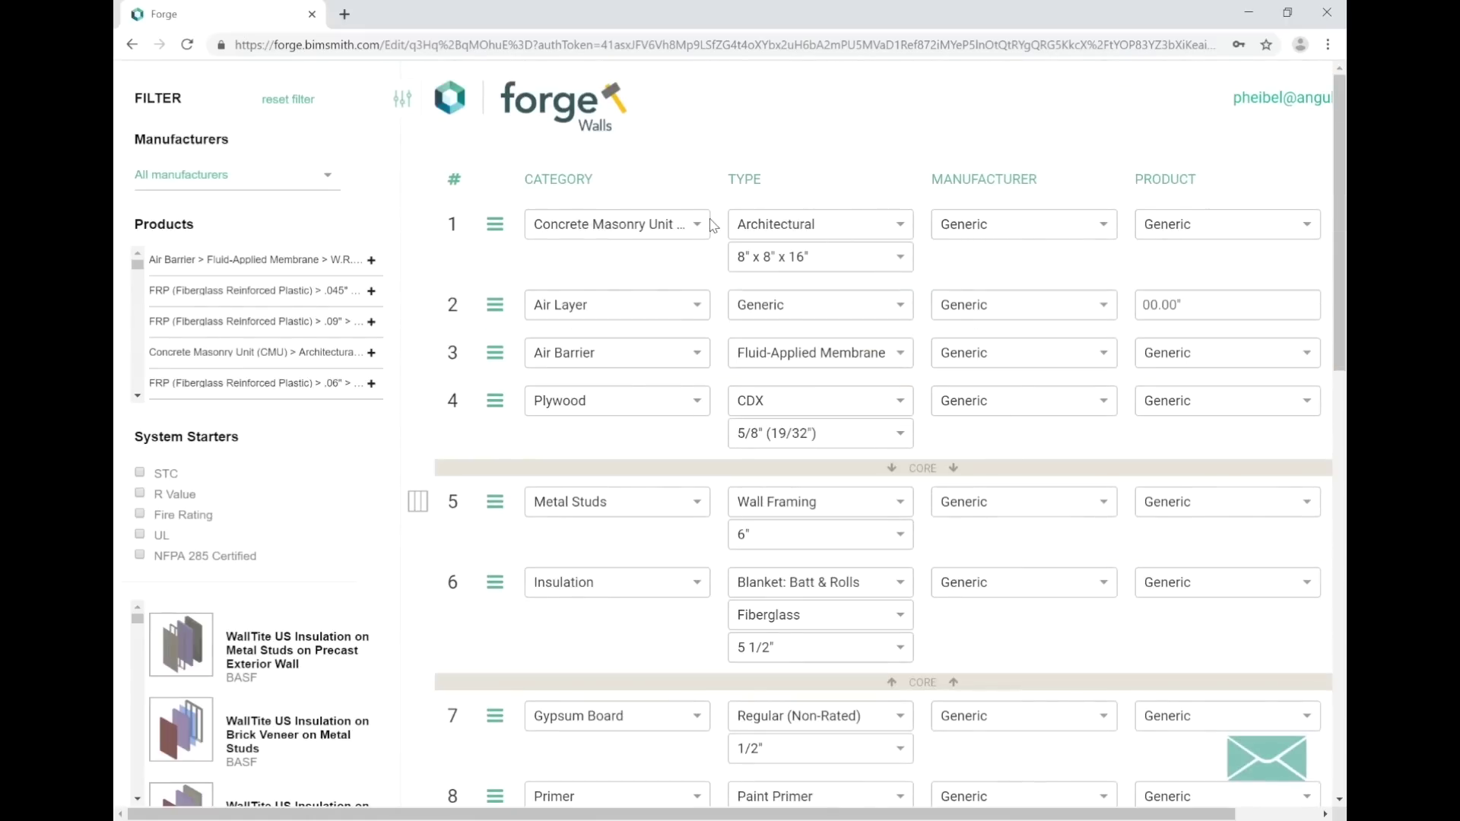
pyautogui.click(700, 225)
pyautogui.write('Brick')
pyautogui.press('Return')
pyautogui.click(770, 225)
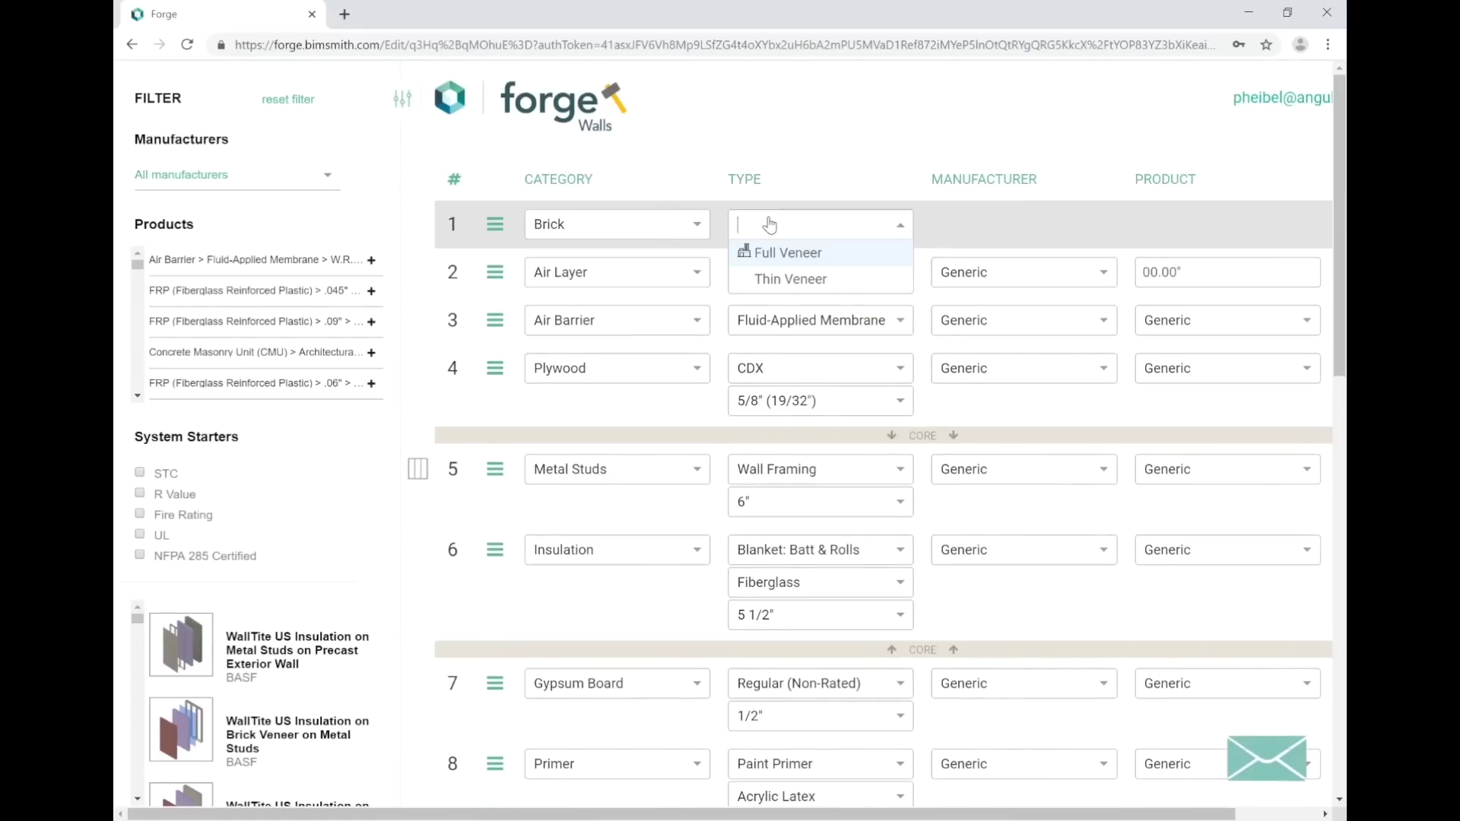
pyautogui.click(787, 252)
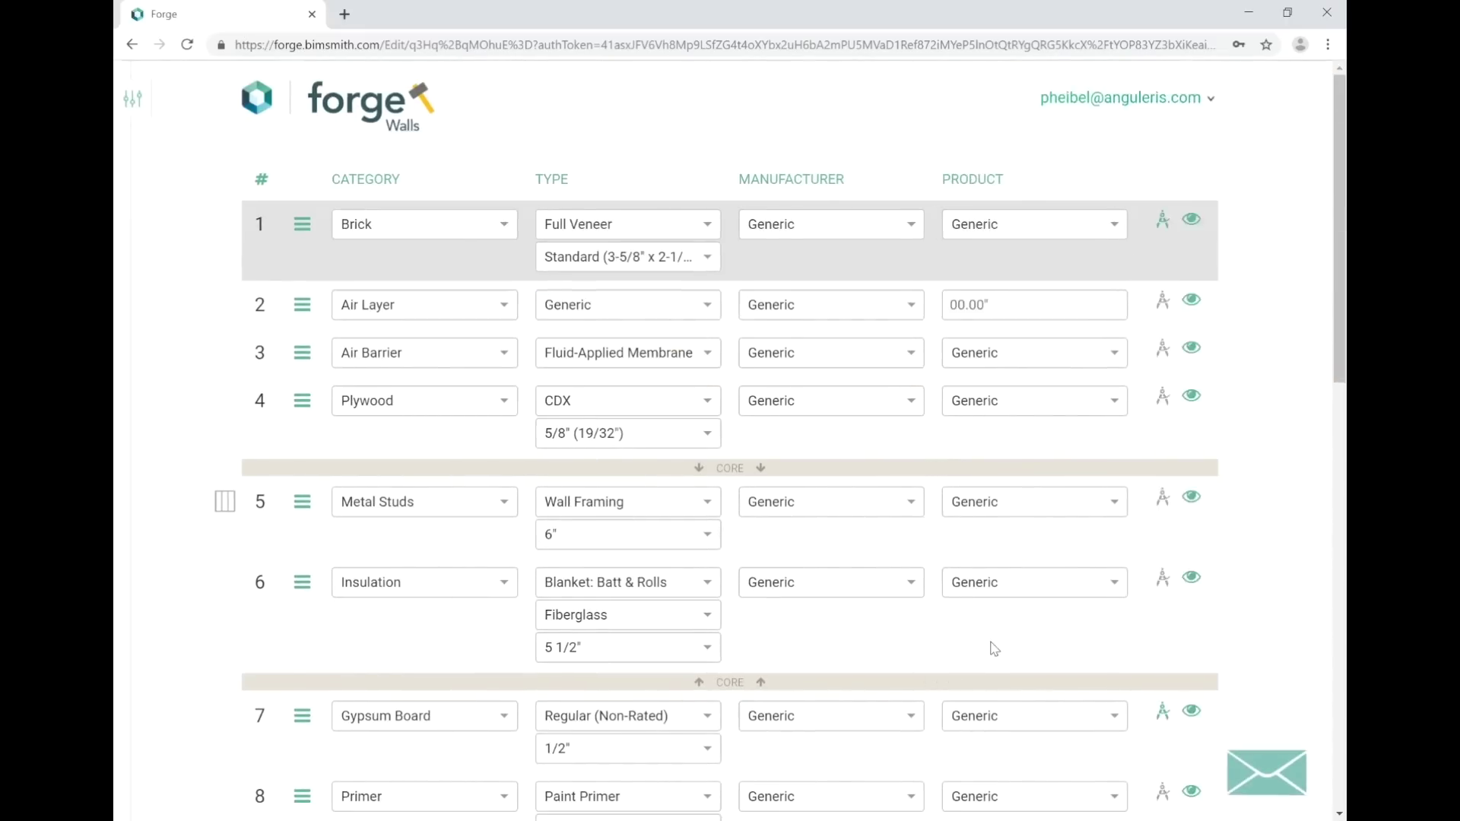
# Rename the copied wall as Metal Studs w/ Brick and build it
pyautogui.scroll(-10, 995, 649)
pyautogui.click(822, 232)
pyautogui.click(623, 79)
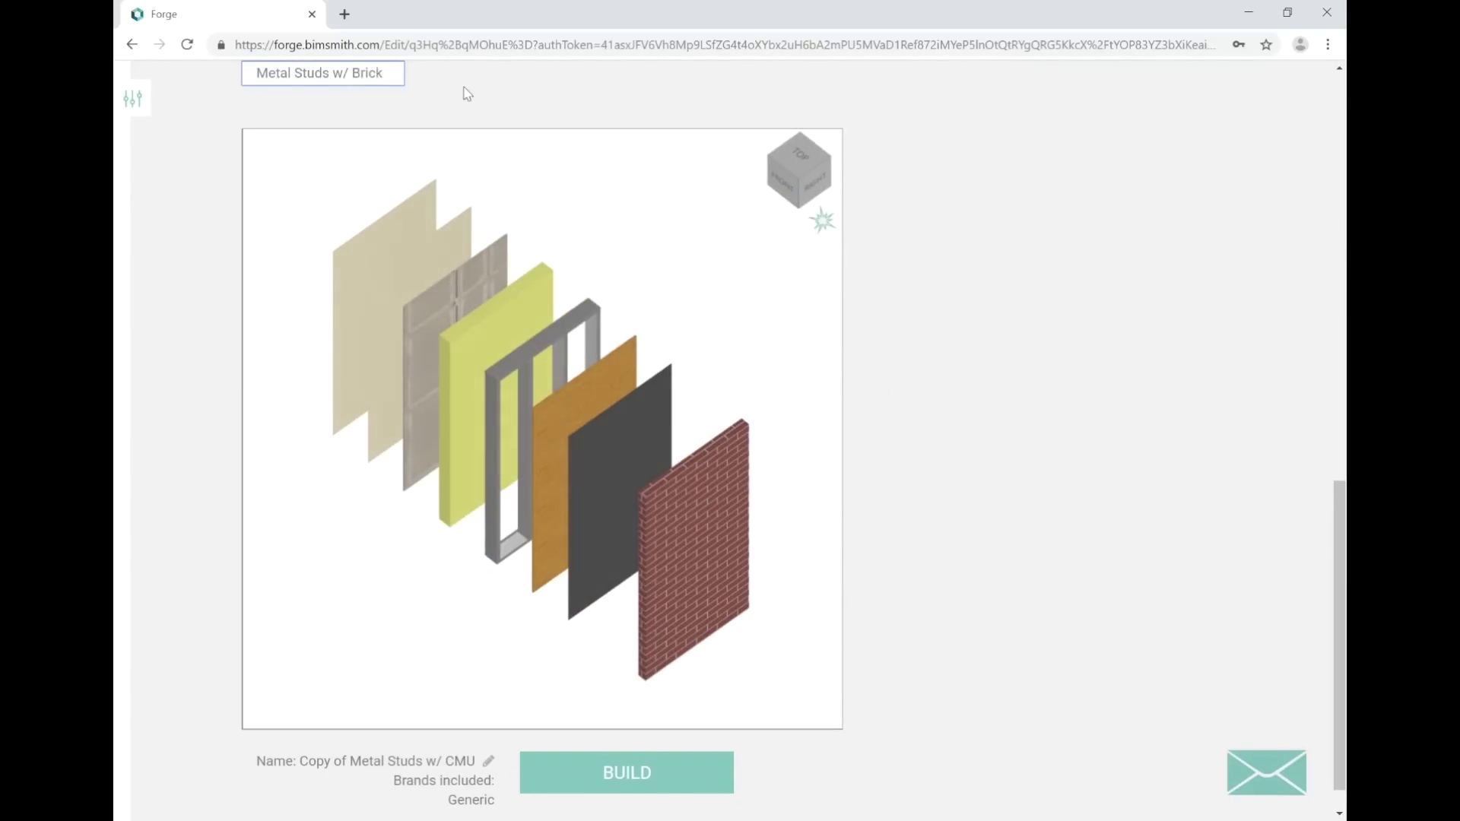
pyautogui.press('Return')
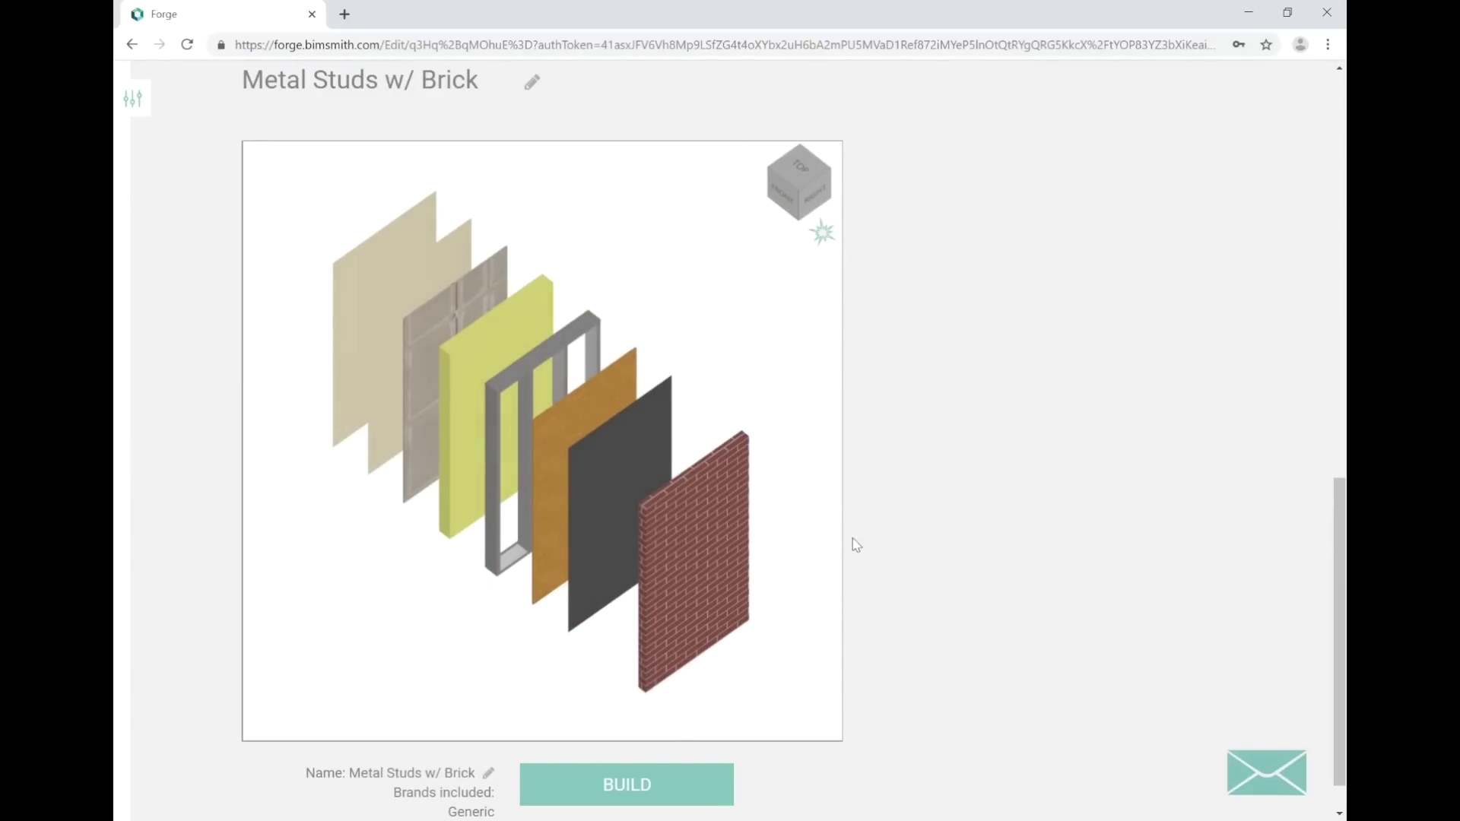
pyautogui.click(656, 793)
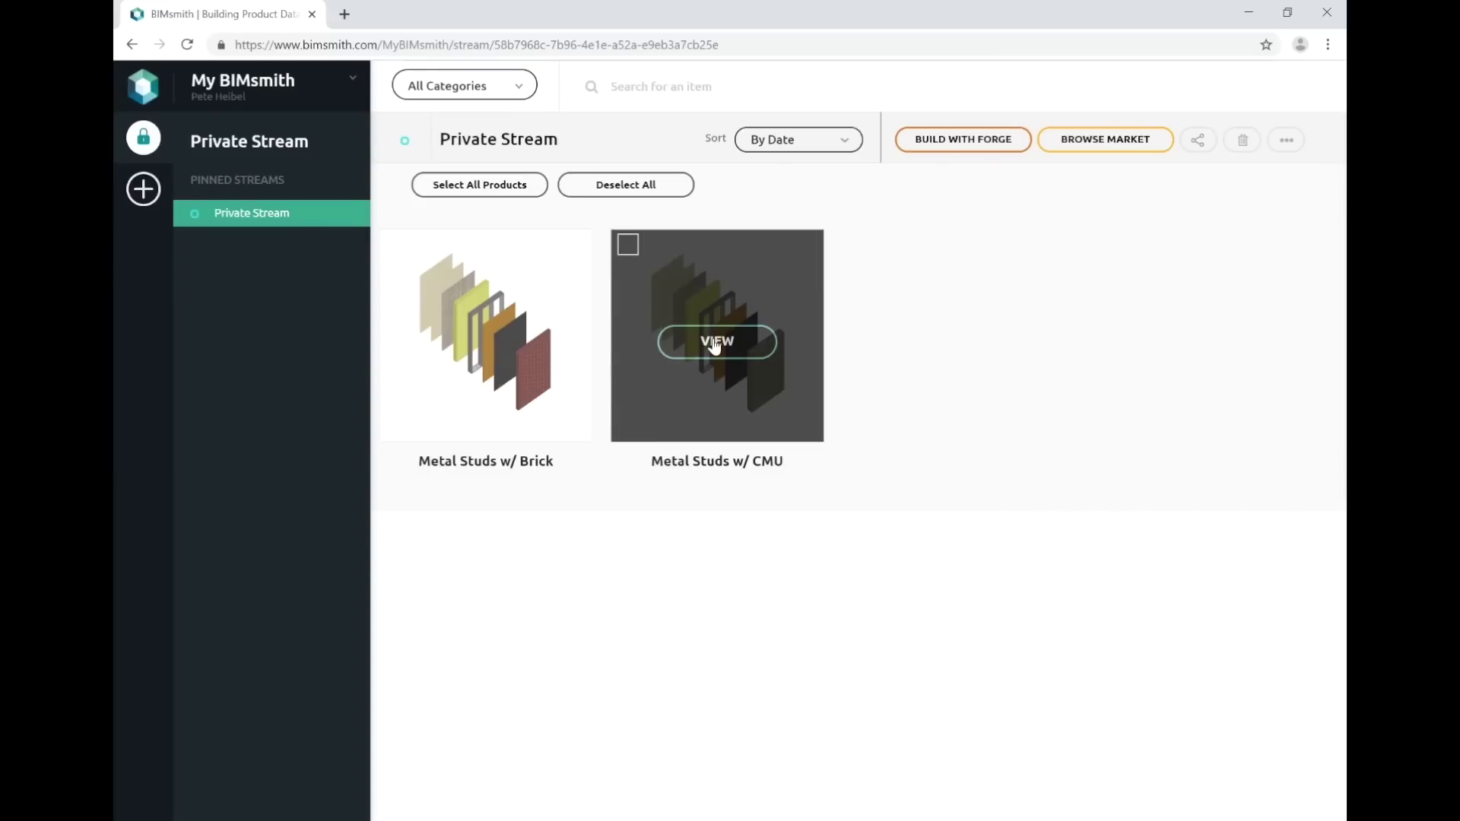
# Download the Revit file of the Metal Studs w/ CMU wall from the Private Stream
pyautogui.click(715, 344)
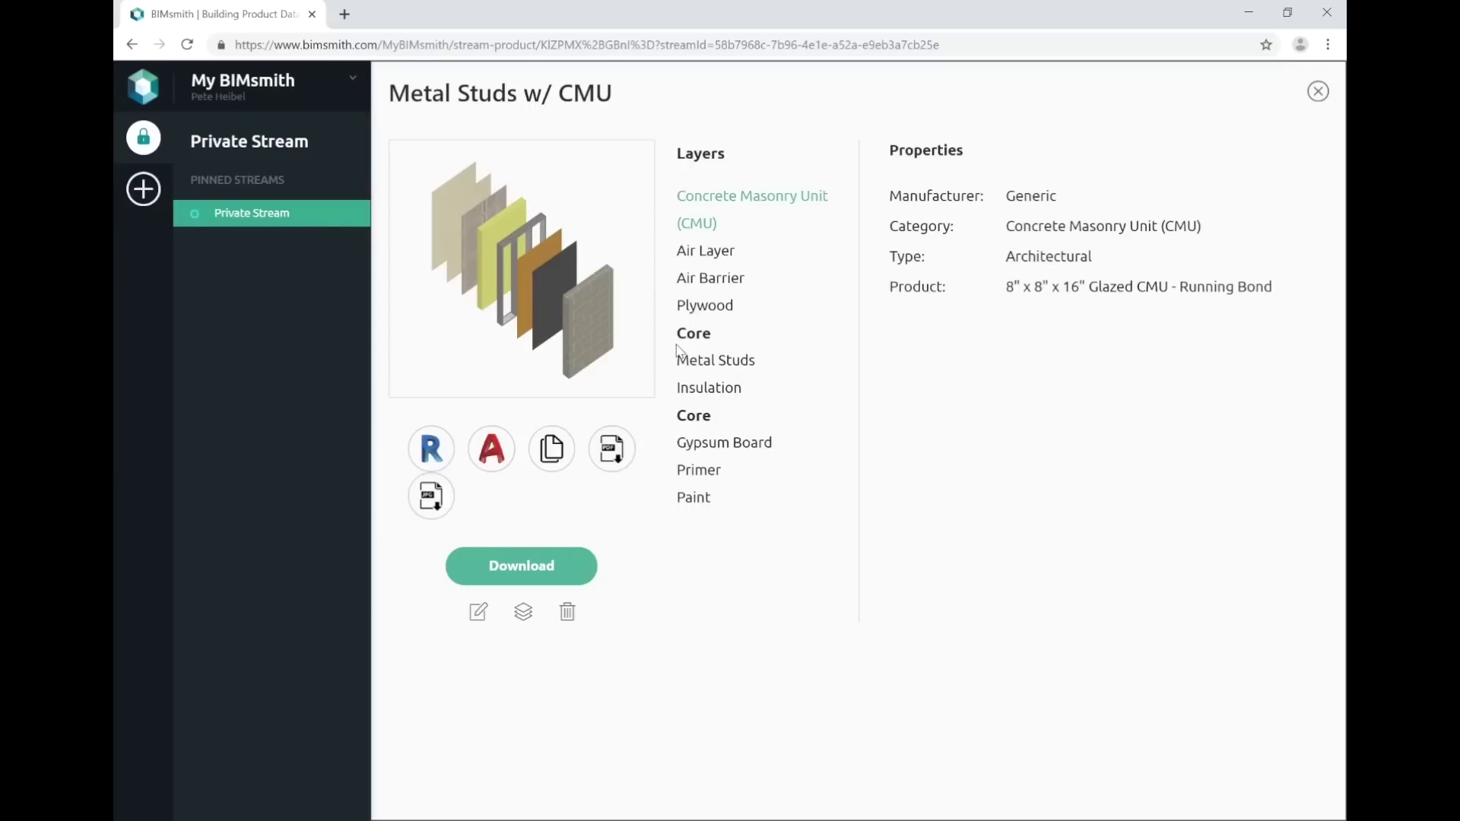
pyautogui.click(431, 449)
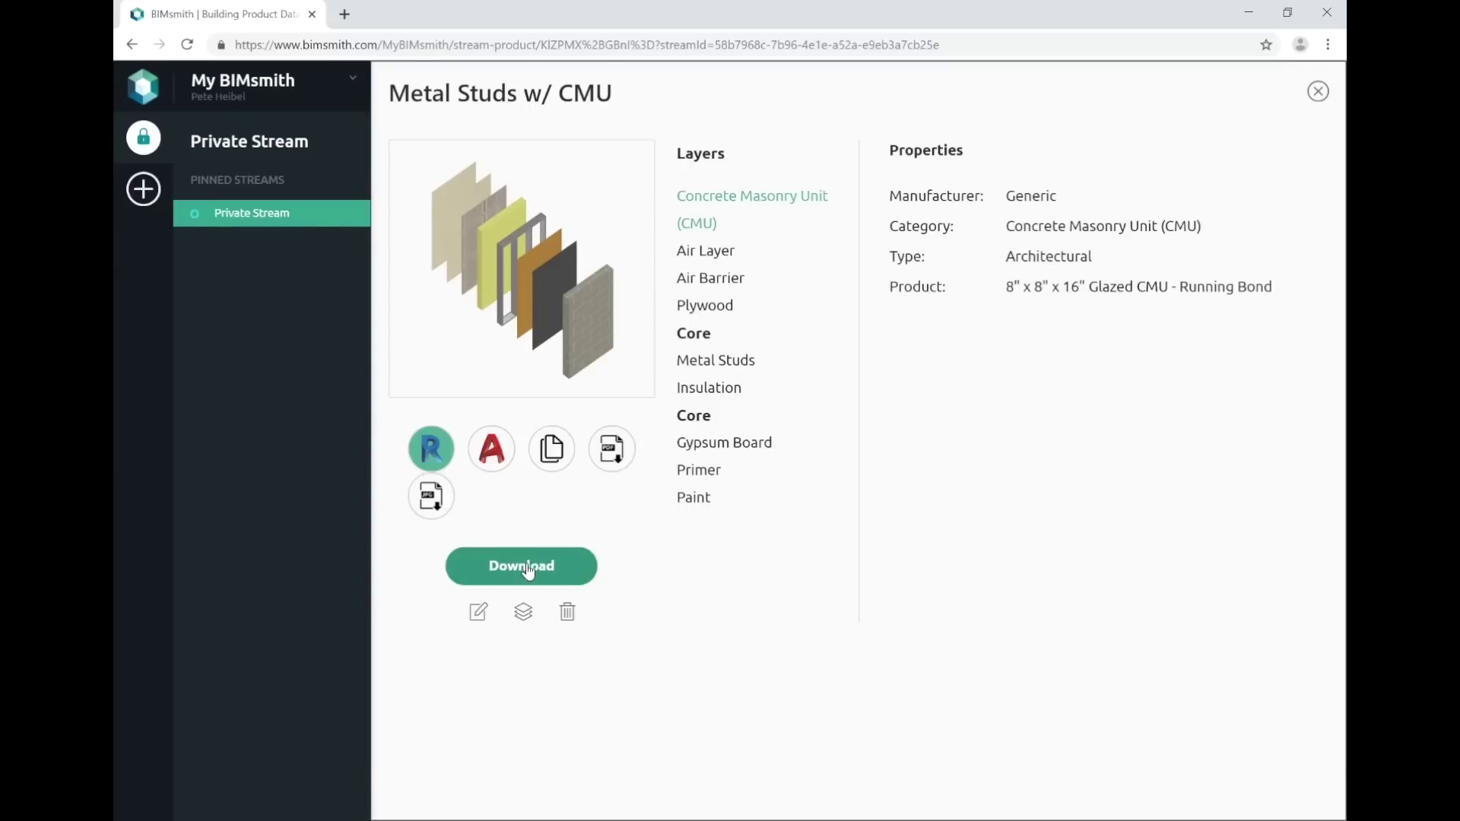
pyautogui.click(527, 567)
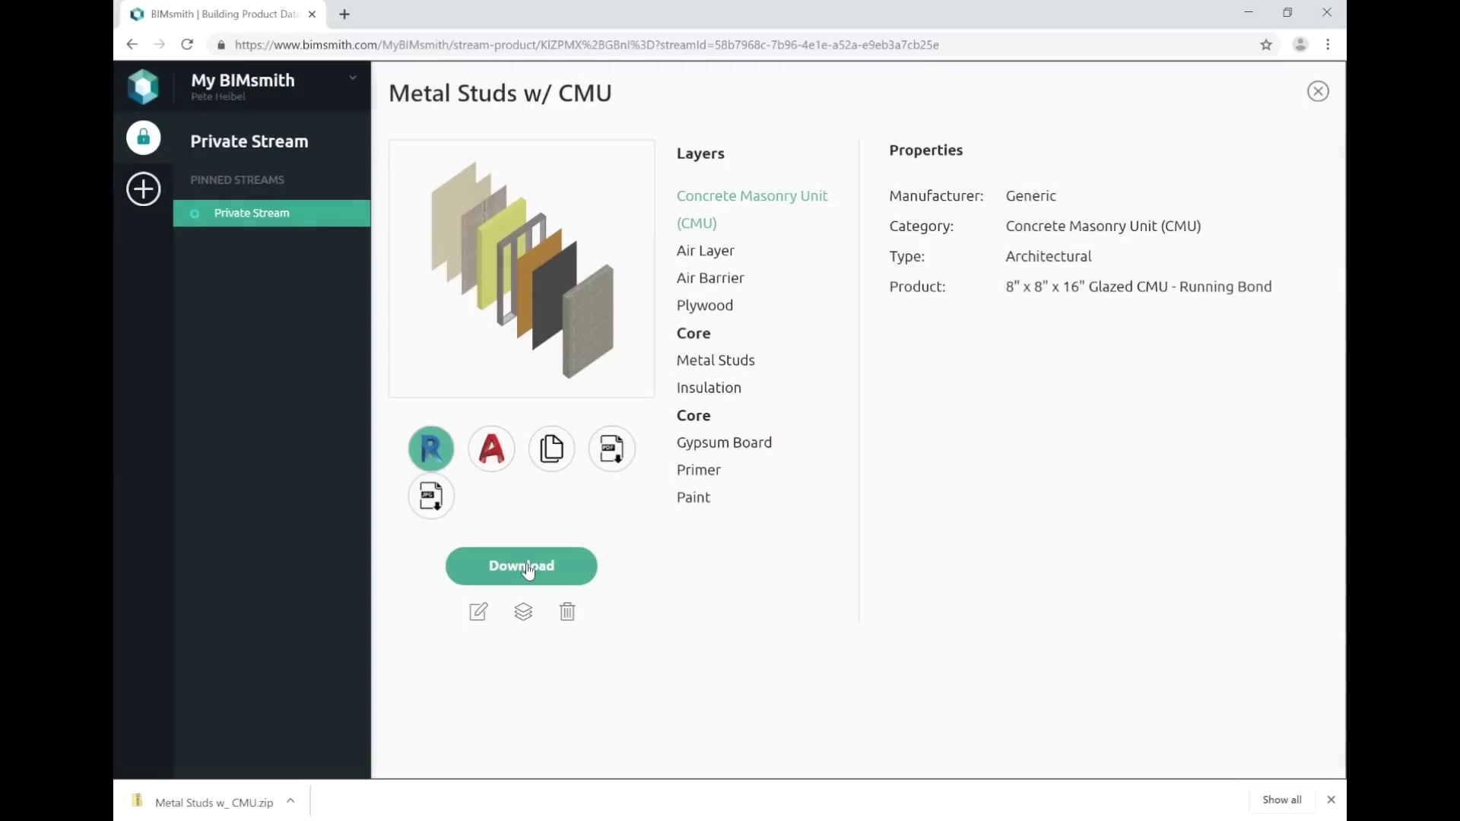
# Return to the Private Stream and download the Revit file of the Metal Studs w/ Brick wall
pyautogui.click(1318, 92)
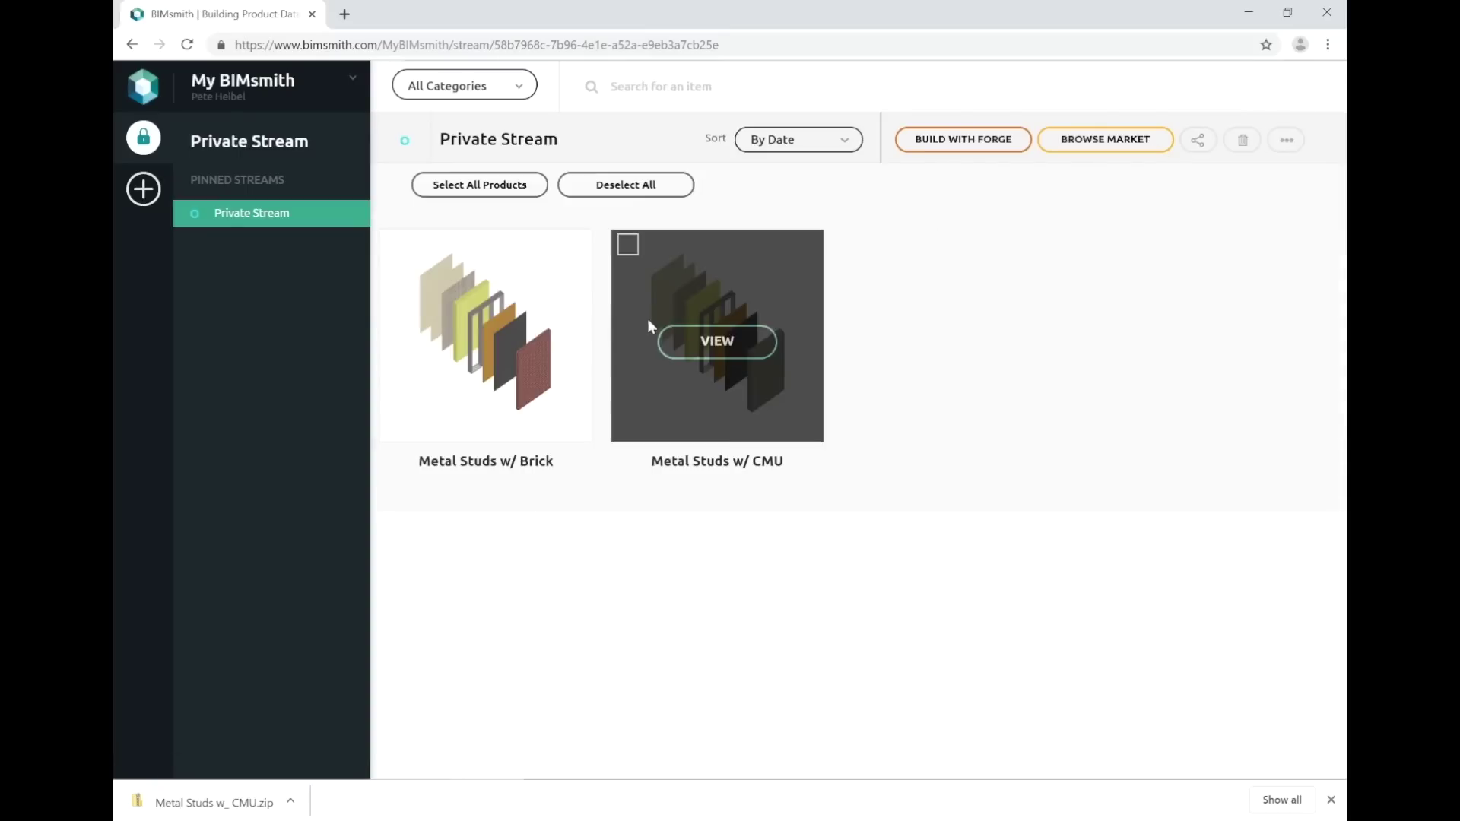
pyautogui.click(481, 336)
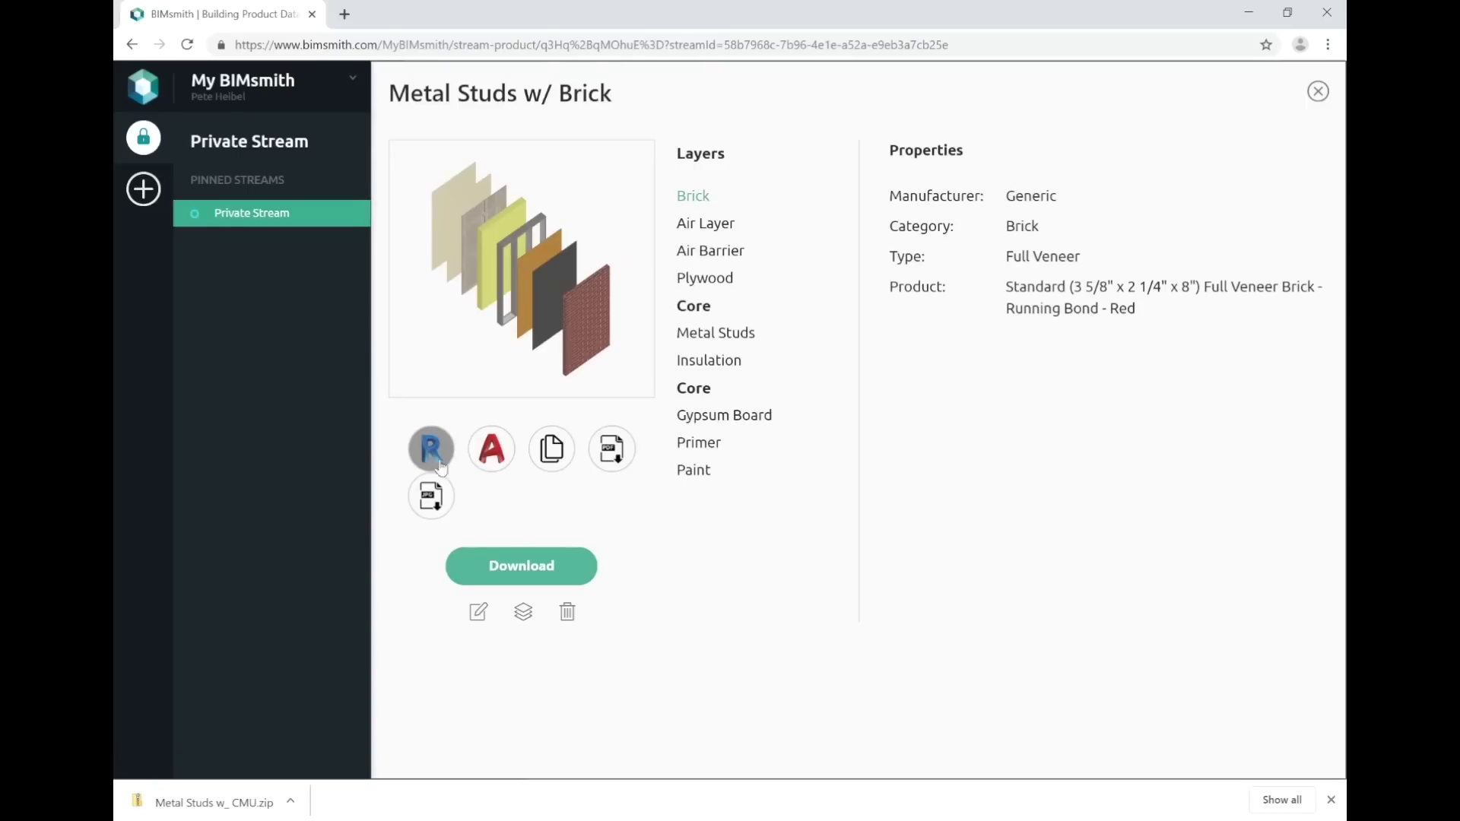
pyautogui.click(528, 566)
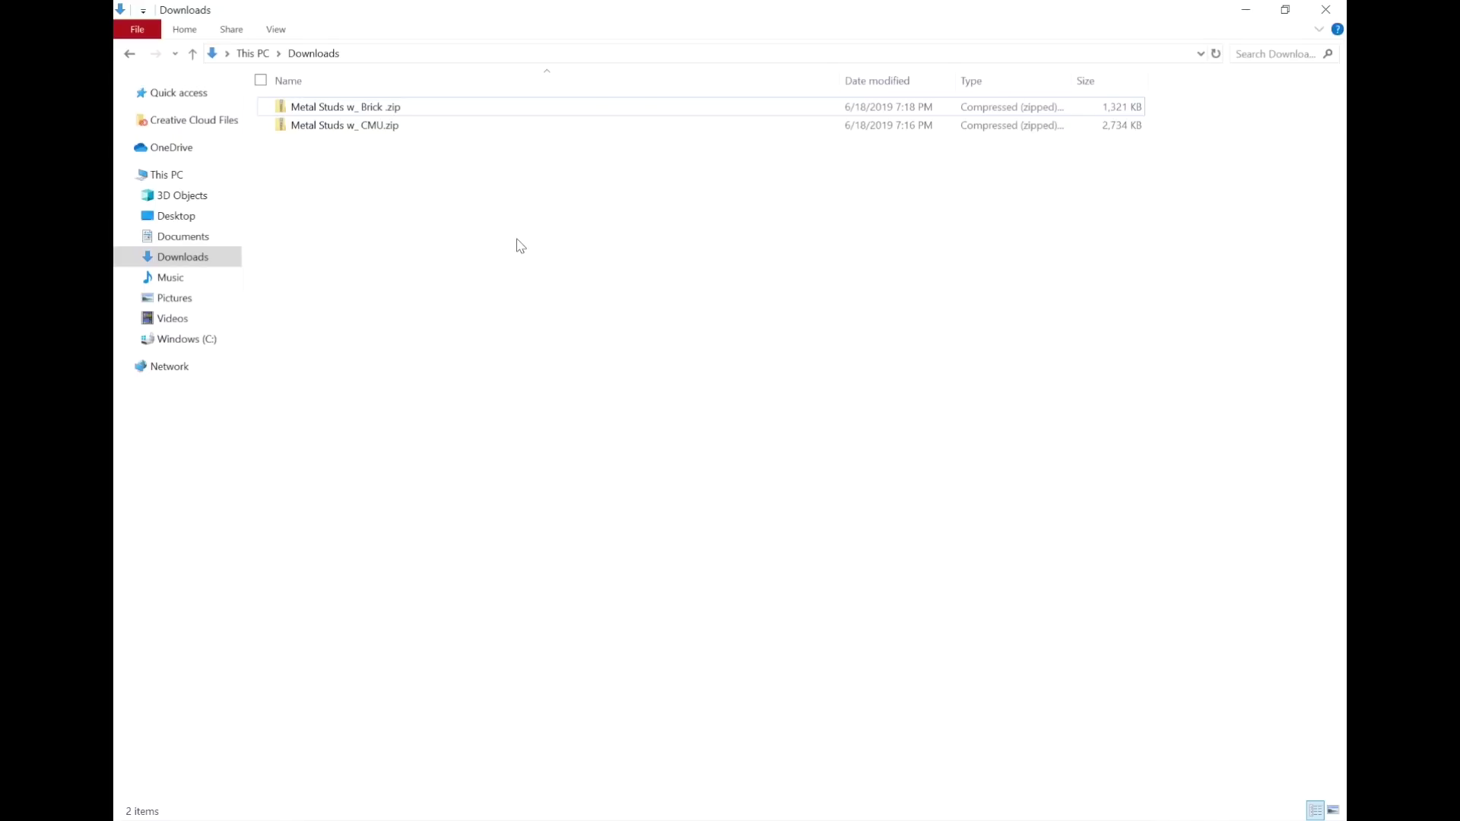
# In File Explorer, create New folder in Downloads and extract the Metal Studs w_ Brick and Metal Studs w_ CMU zip files into it
pyautogui.hotkey('ctrl', 'shift', 'n')
pyautogui.press('Return')
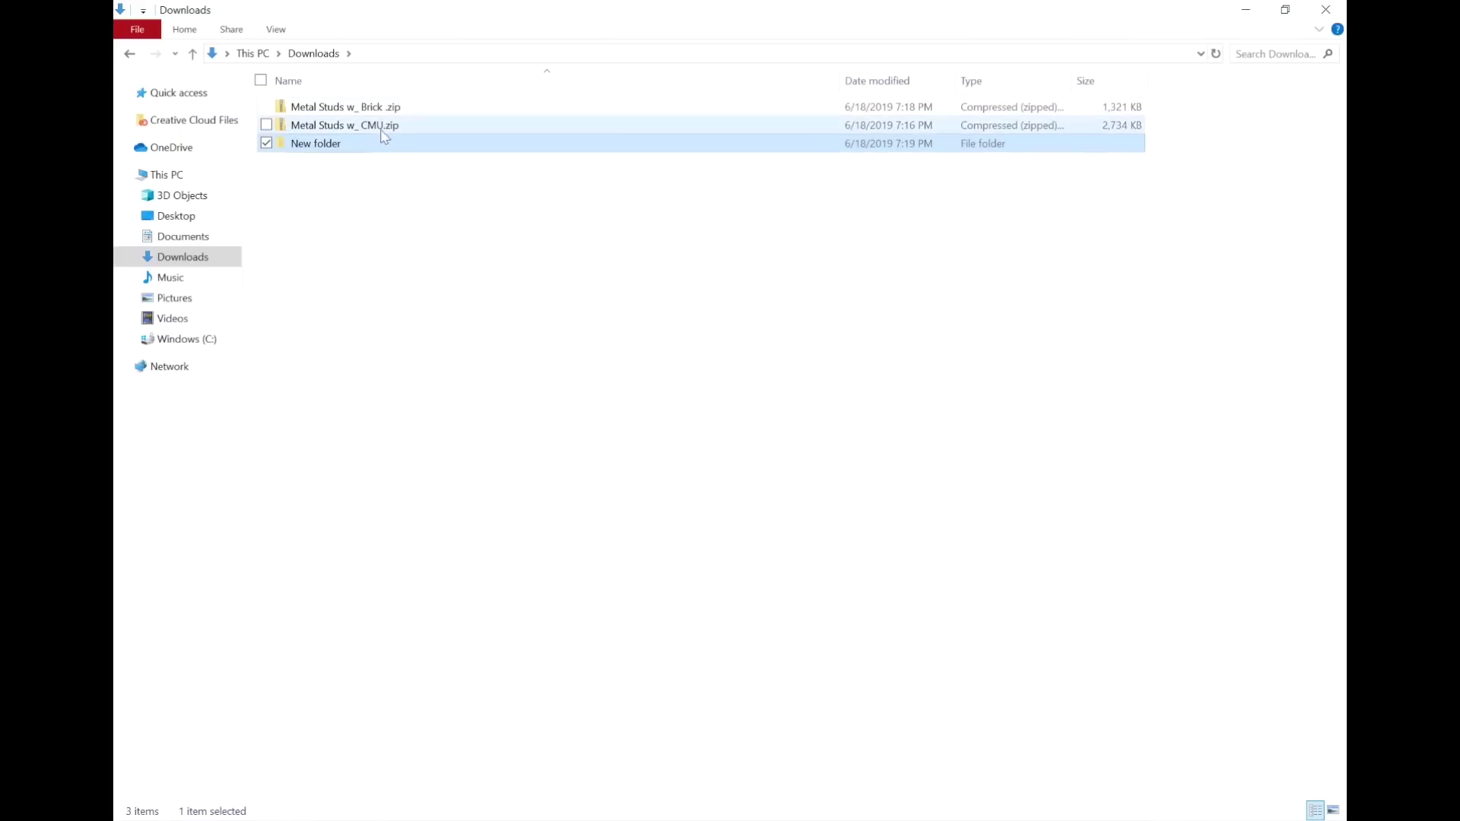
pyautogui.click(364, 108)
pyautogui.keyDown('ctrl'); pyautogui.click(344, 124); pyautogui.keyUp('ctrl')
pyautogui.moveTo(343, 124)
pyautogui.mouseDown(button='right')
pyautogui.moveTo(340, 91)
pyautogui.moveTo(346, 143)
pyautogui.mouseUp(button='right')
pyautogui.click(373, 147)
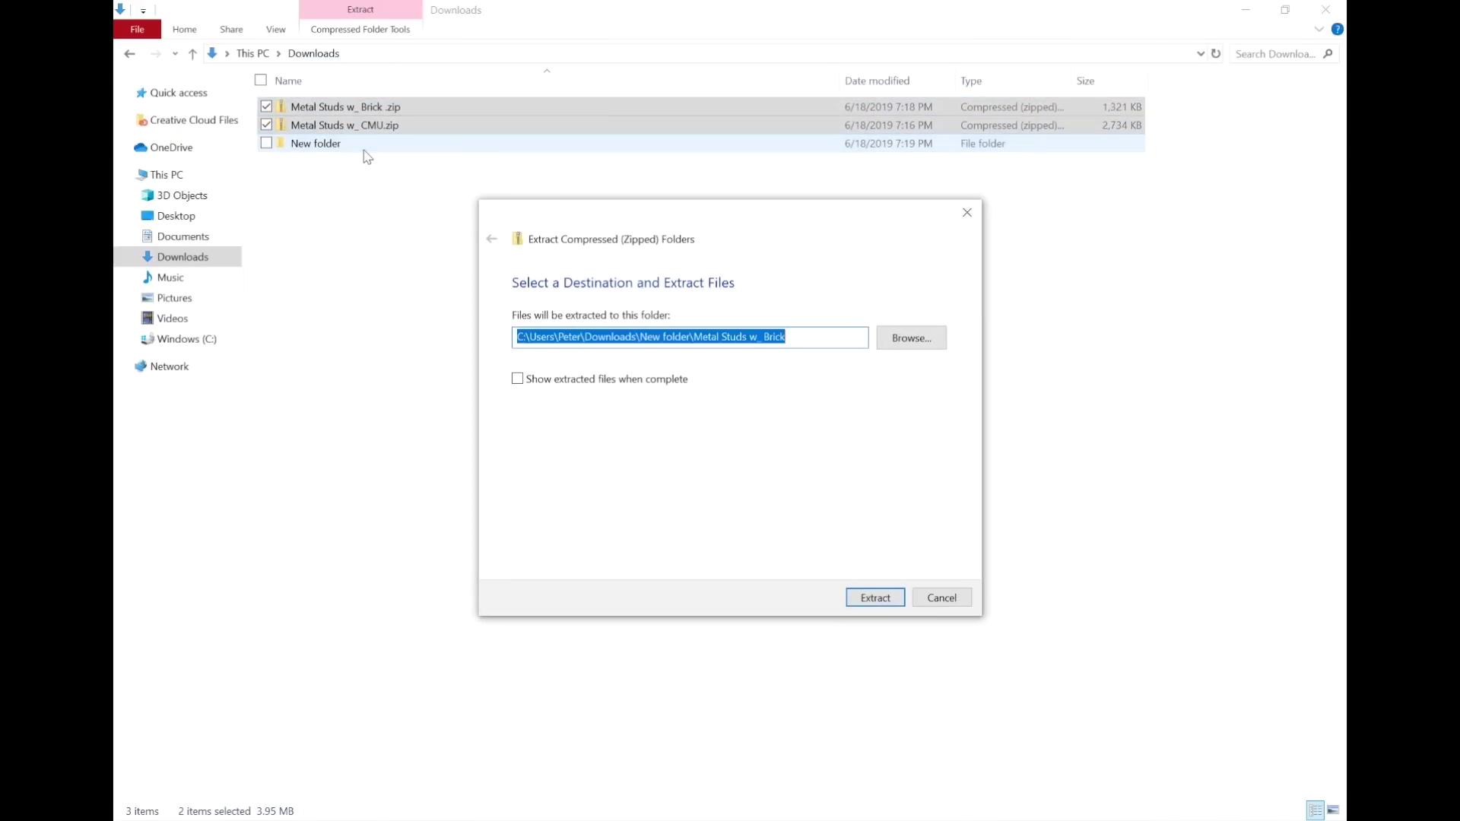
pyautogui.press('Escape')
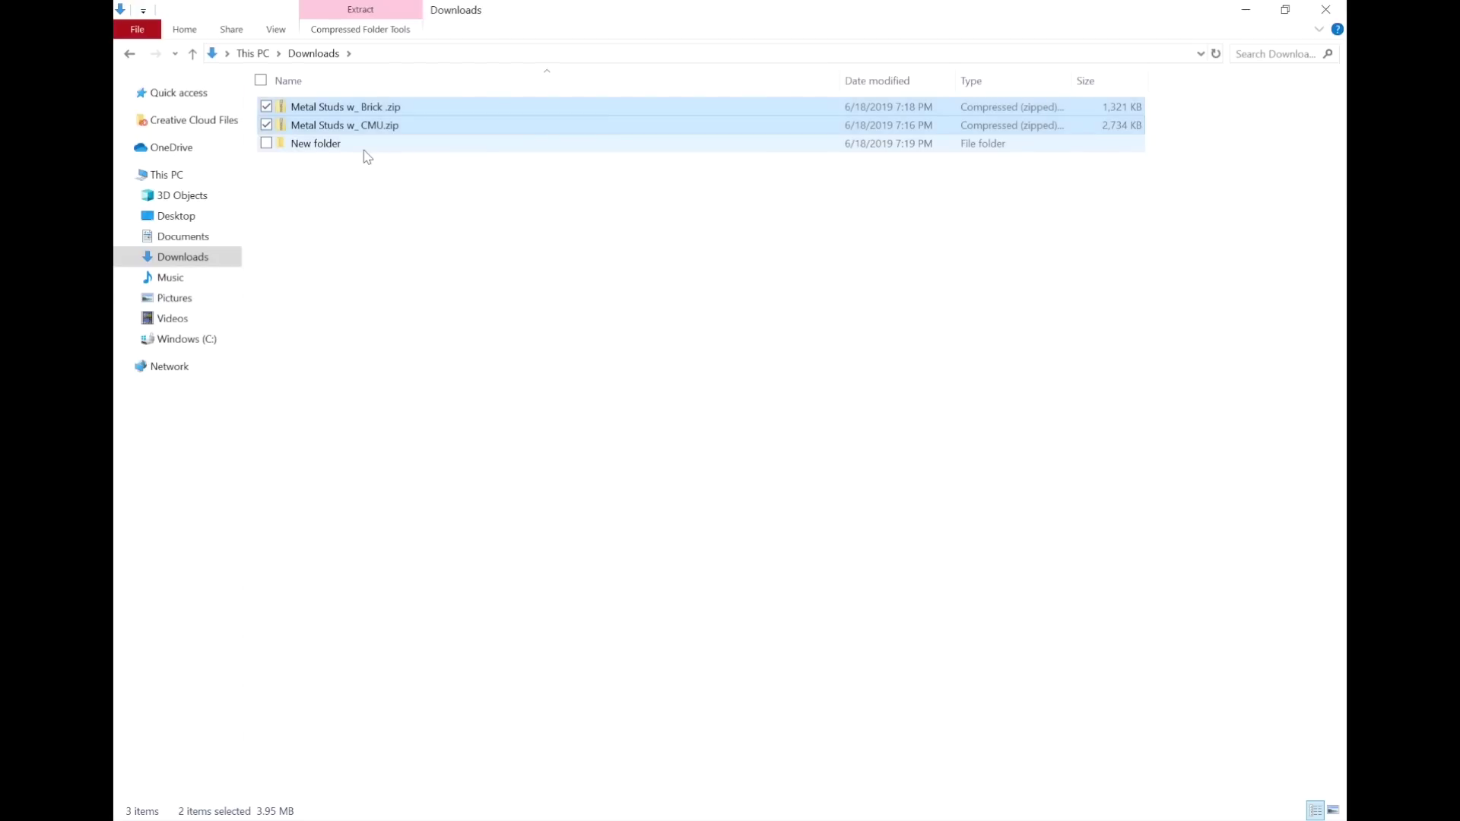
# Open the Metal Studs w Brick project from its extracted folder in Revit and upgrade the model to Revit 2019
pyautogui.doubleClick(367, 150)
pyautogui.click(376, 112)
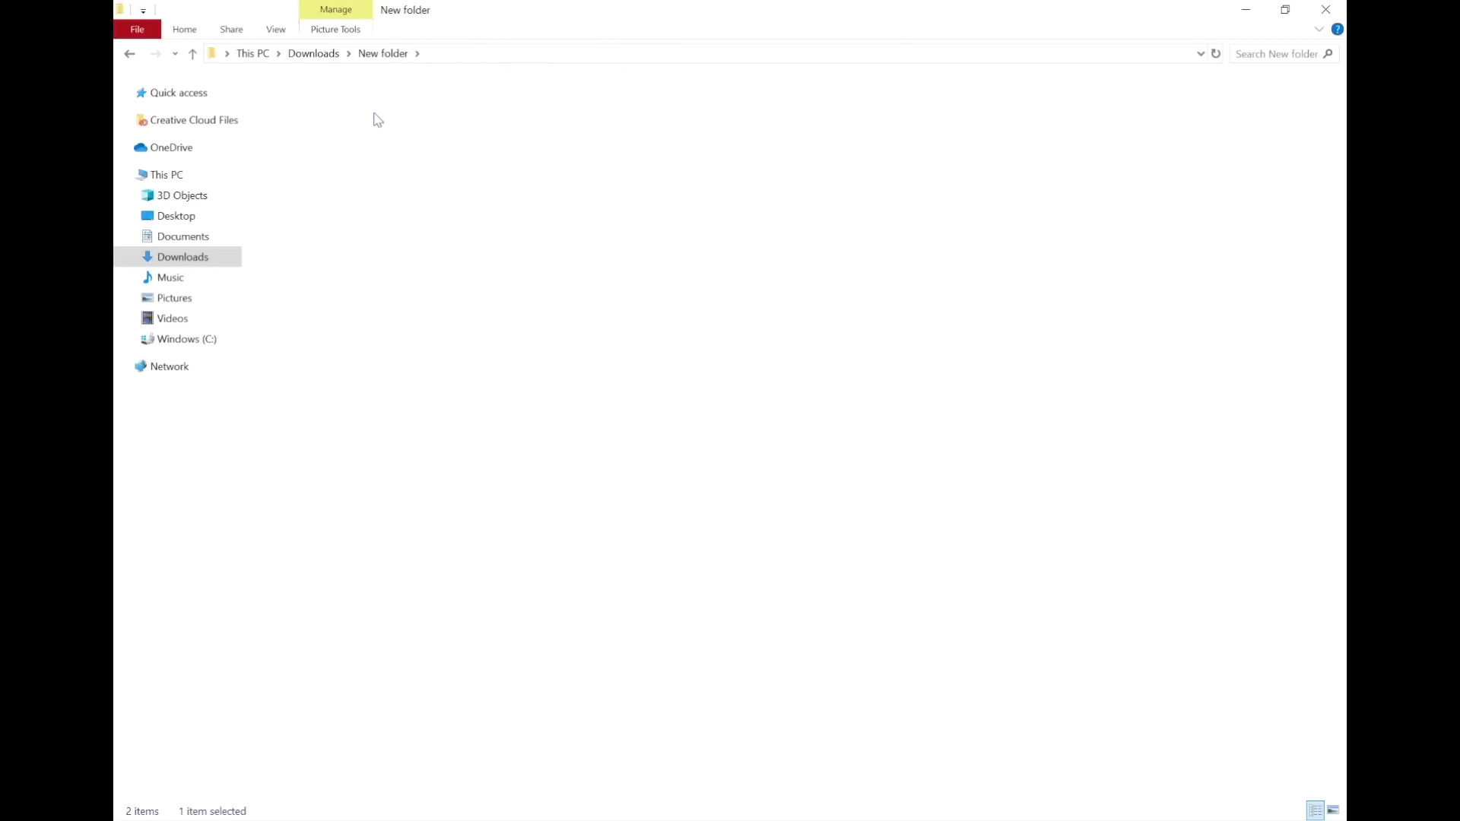
pyautogui.doubleClick(495, 122)
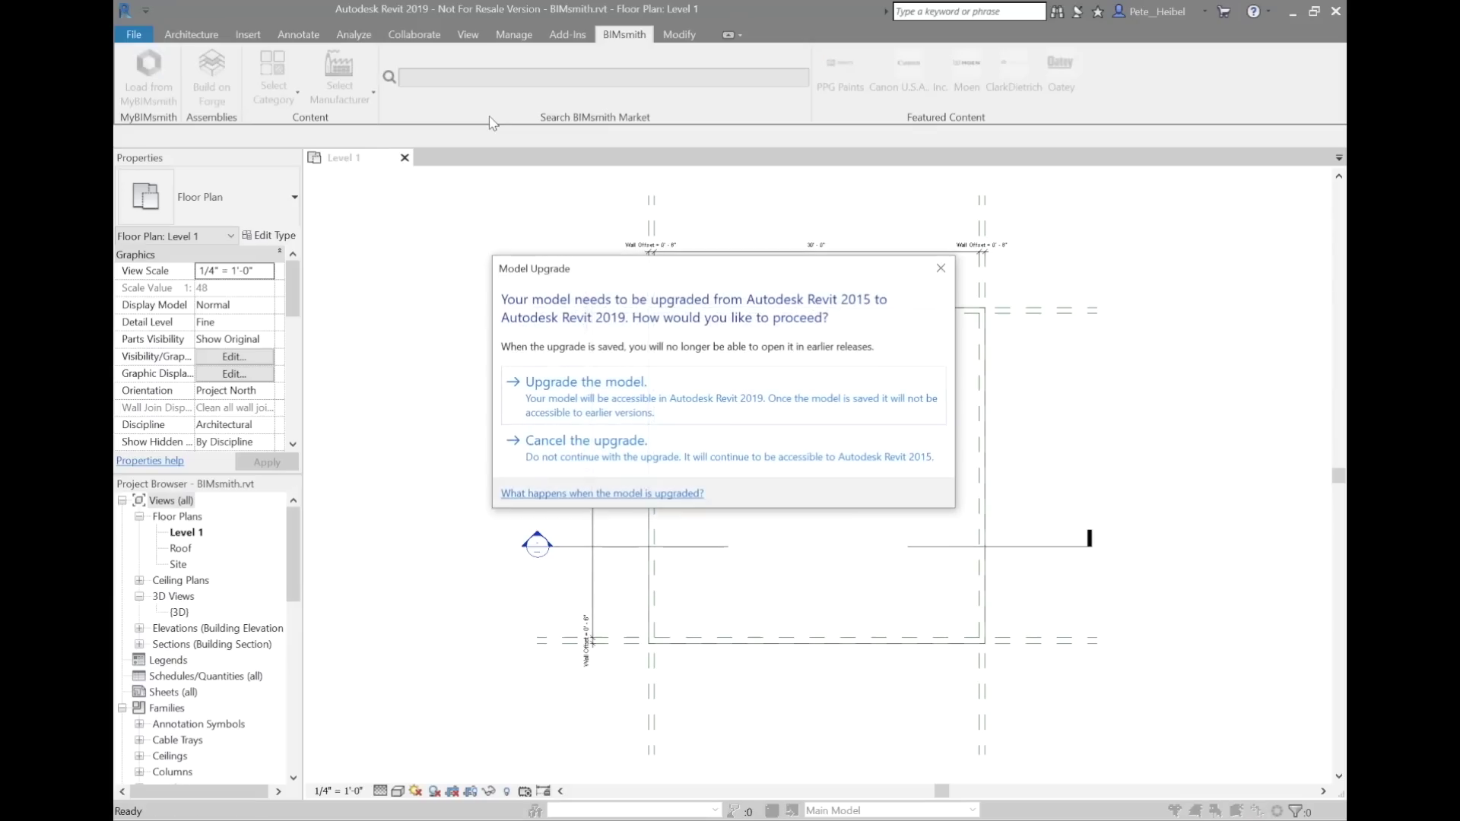
pyautogui.press('Return')
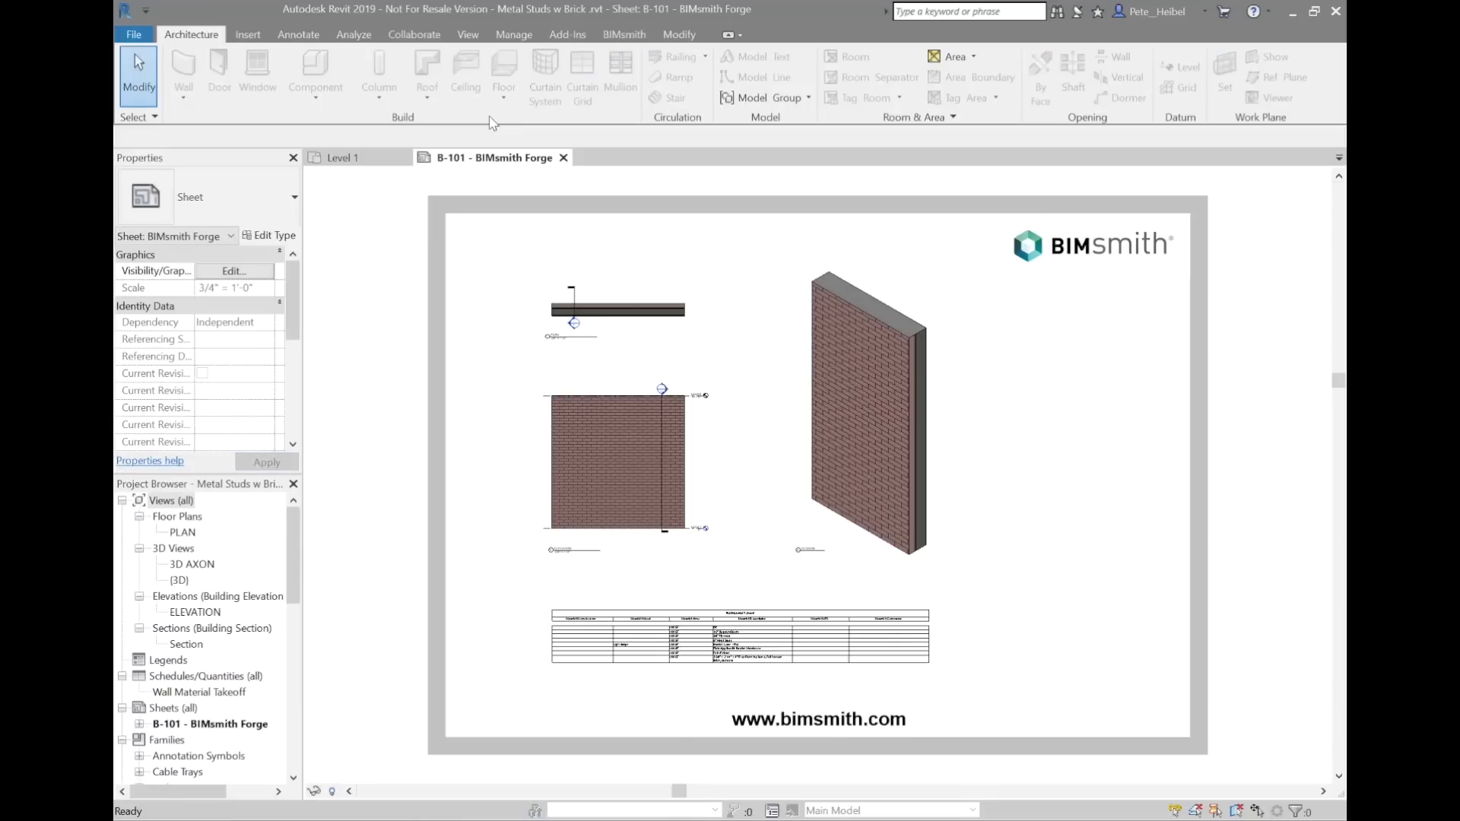
# Copy the Metal Studs w/ Brick wall from sheet B-101 and paste it into the Level 1 plan of BIMsmith.rvt, outside the building's upper-left corner
pyautogui.doubleClick(639, 312)
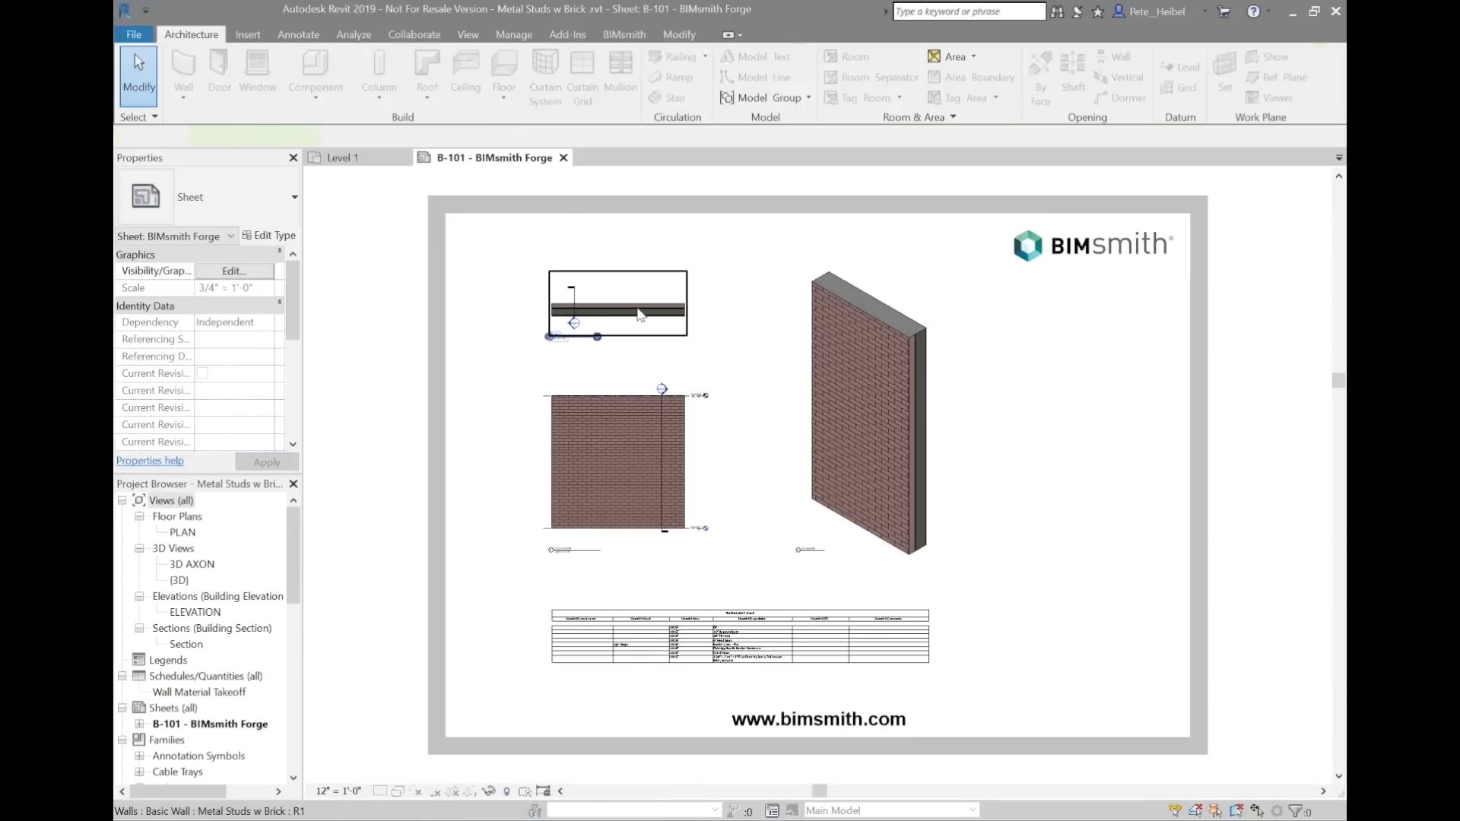
pyautogui.click(639, 312)
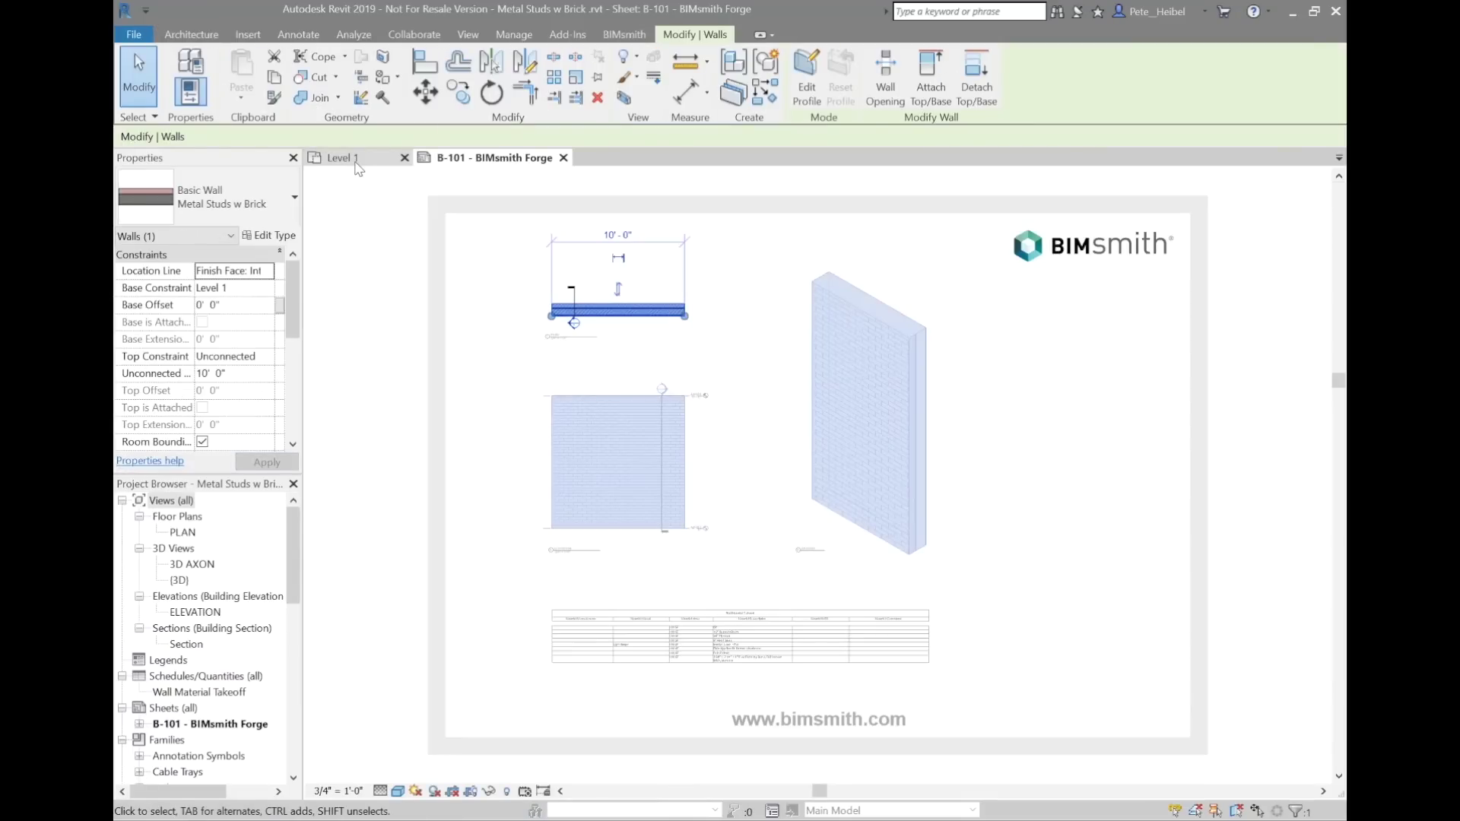
pyautogui.click(355, 163)
pyautogui.hotkey('ctrl', 'v')
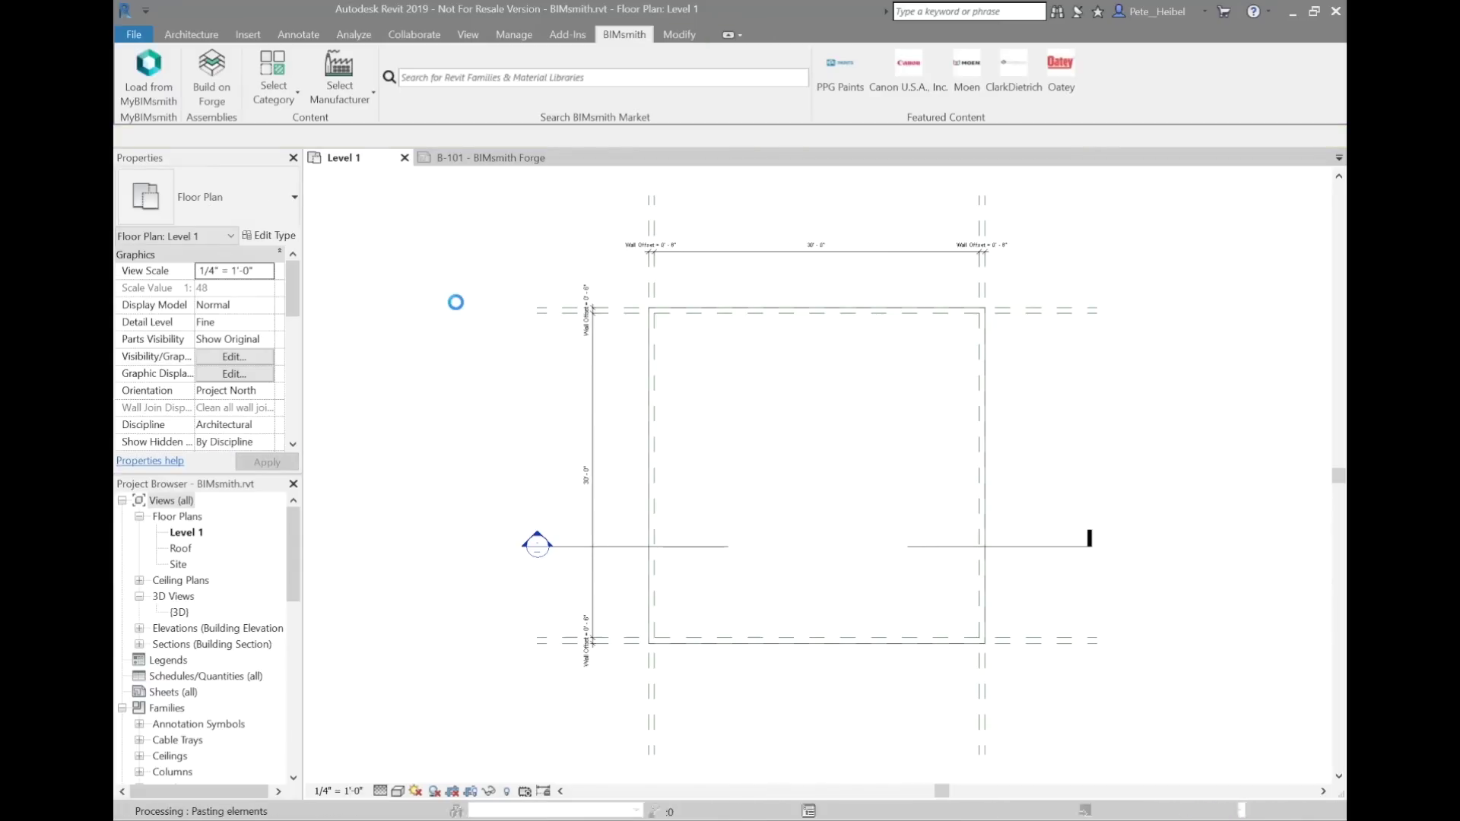
pyautogui.press('Return')
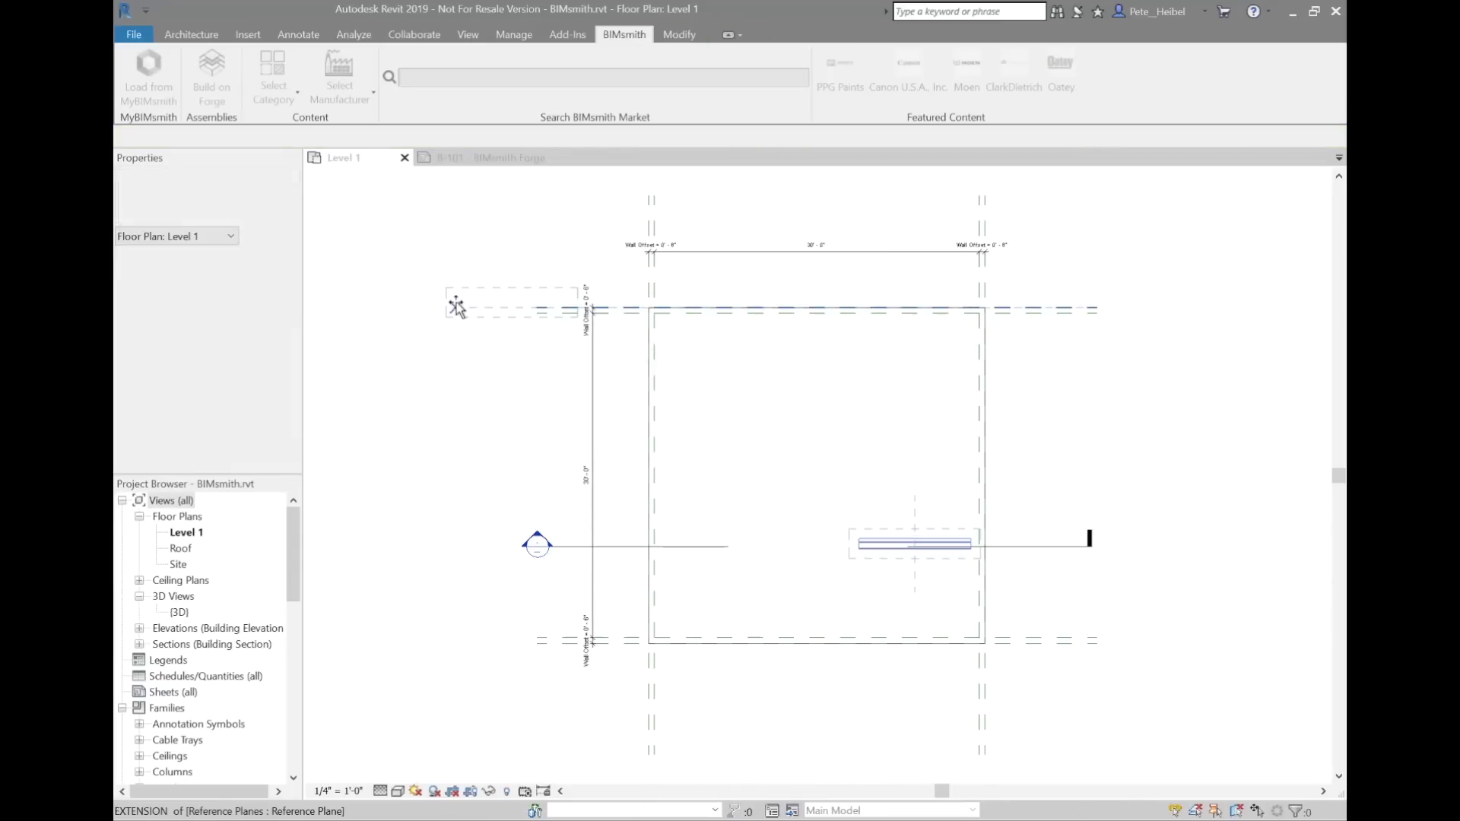
pyautogui.click(457, 306)
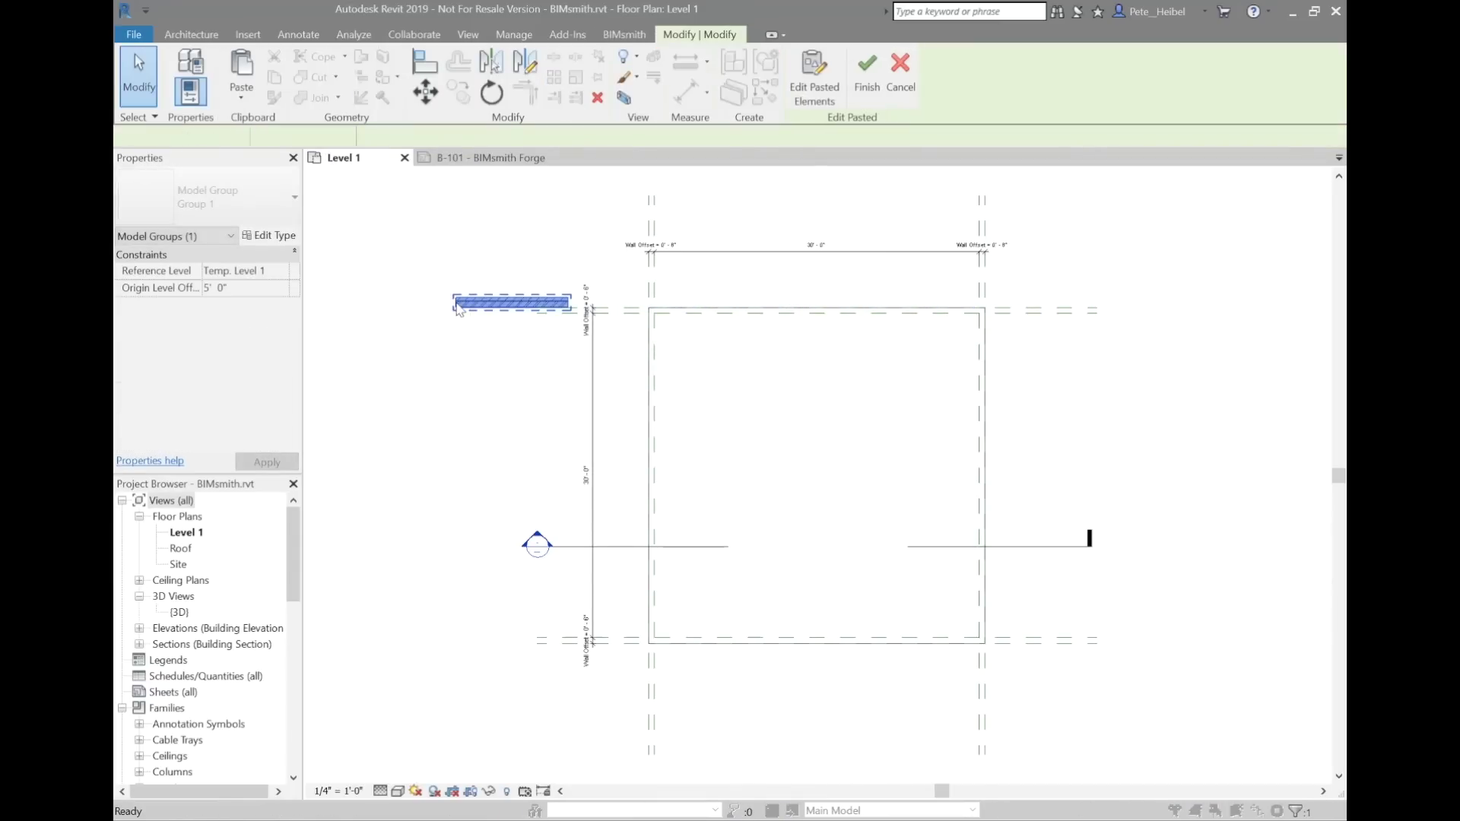
pyautogui.press('Escape')
pyautogui.click(458, 305)
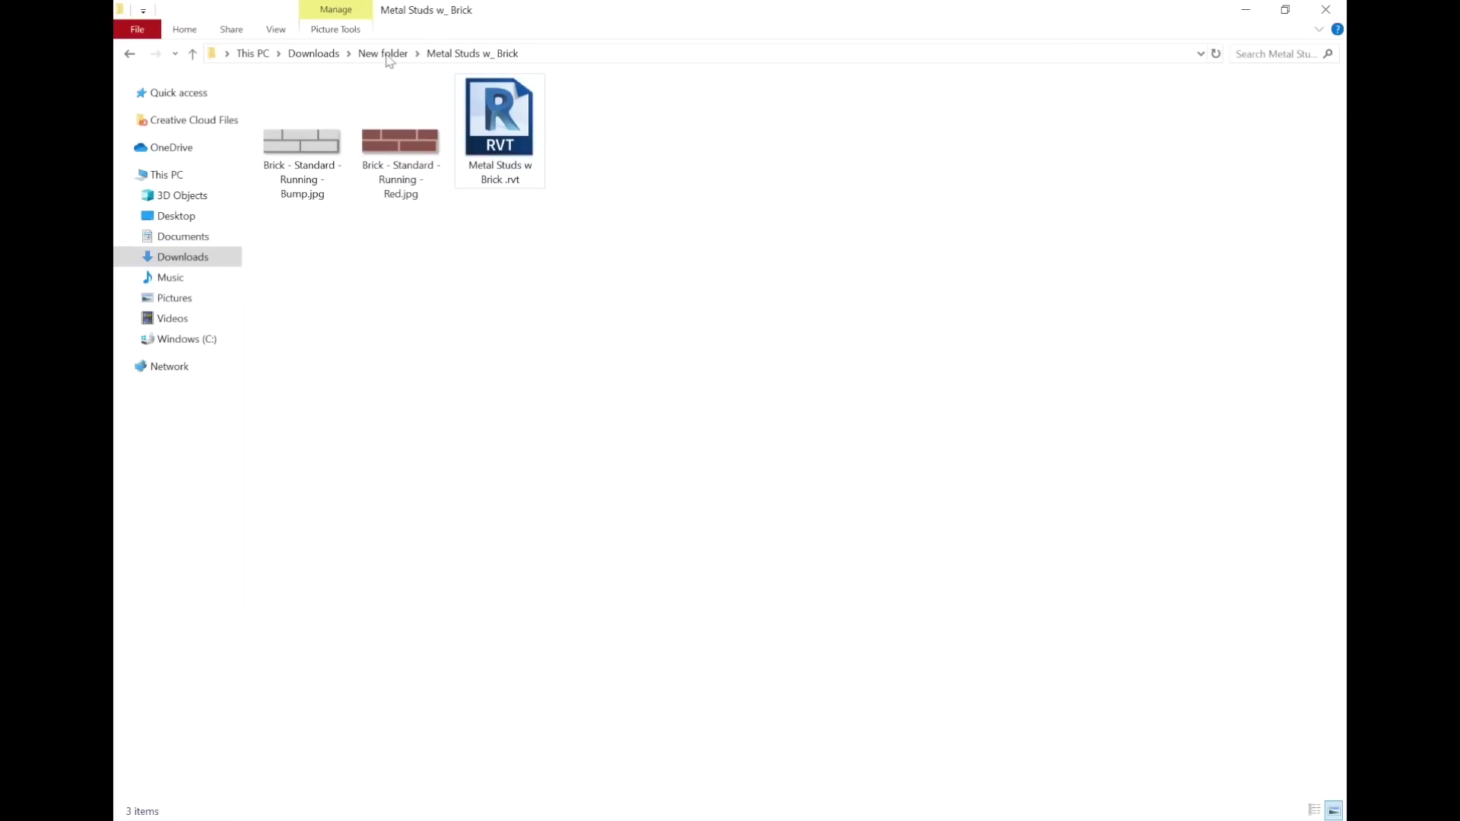
# Open Metal Studs w CMU.rvt from its extracted folder in Revit and close the brick wall project's sheet
pyautogui.click(384, 54)
pyautogui.doubleClick(382, 126)
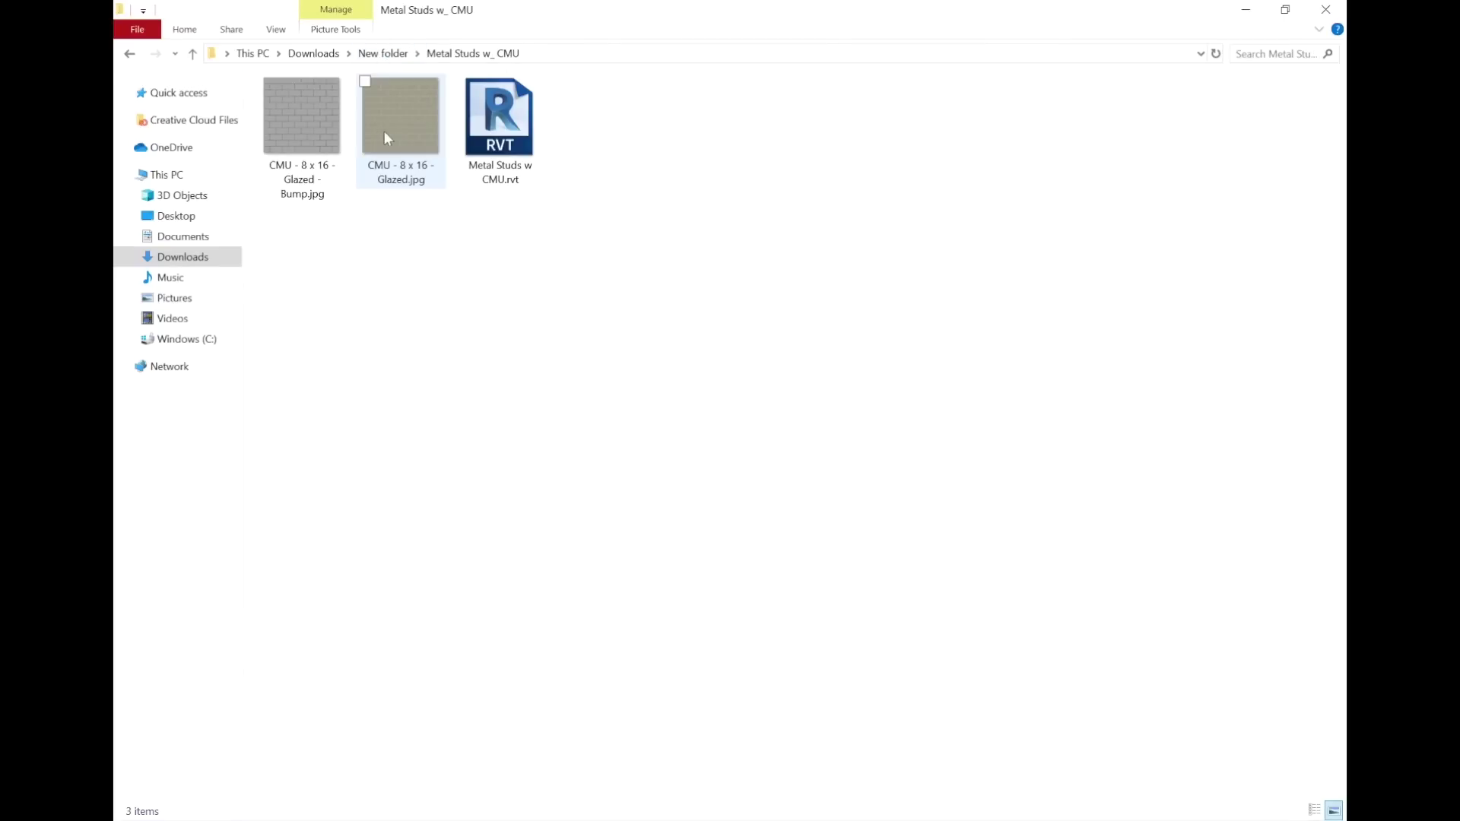
pyautogui.doubleClick(491, 138)
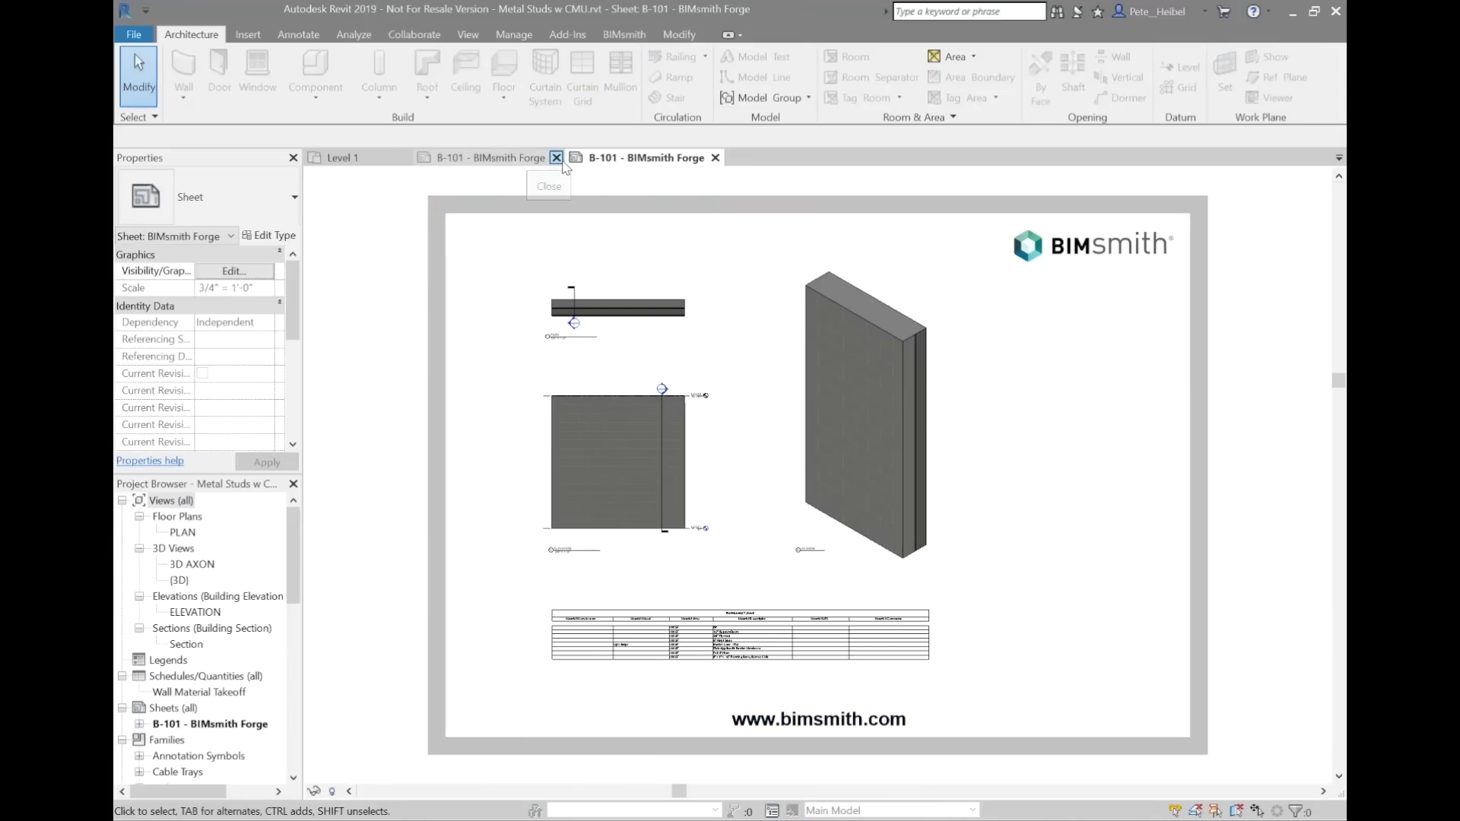
pyautogui.click(561, 160)
# Transfer only the Wall Types from Metal Studs w CMU.rvt into the BIMsmith.rvt project, overwriting the duplicate types
pyautogui.click(366, 160)
pyautogui.click(512, 36)
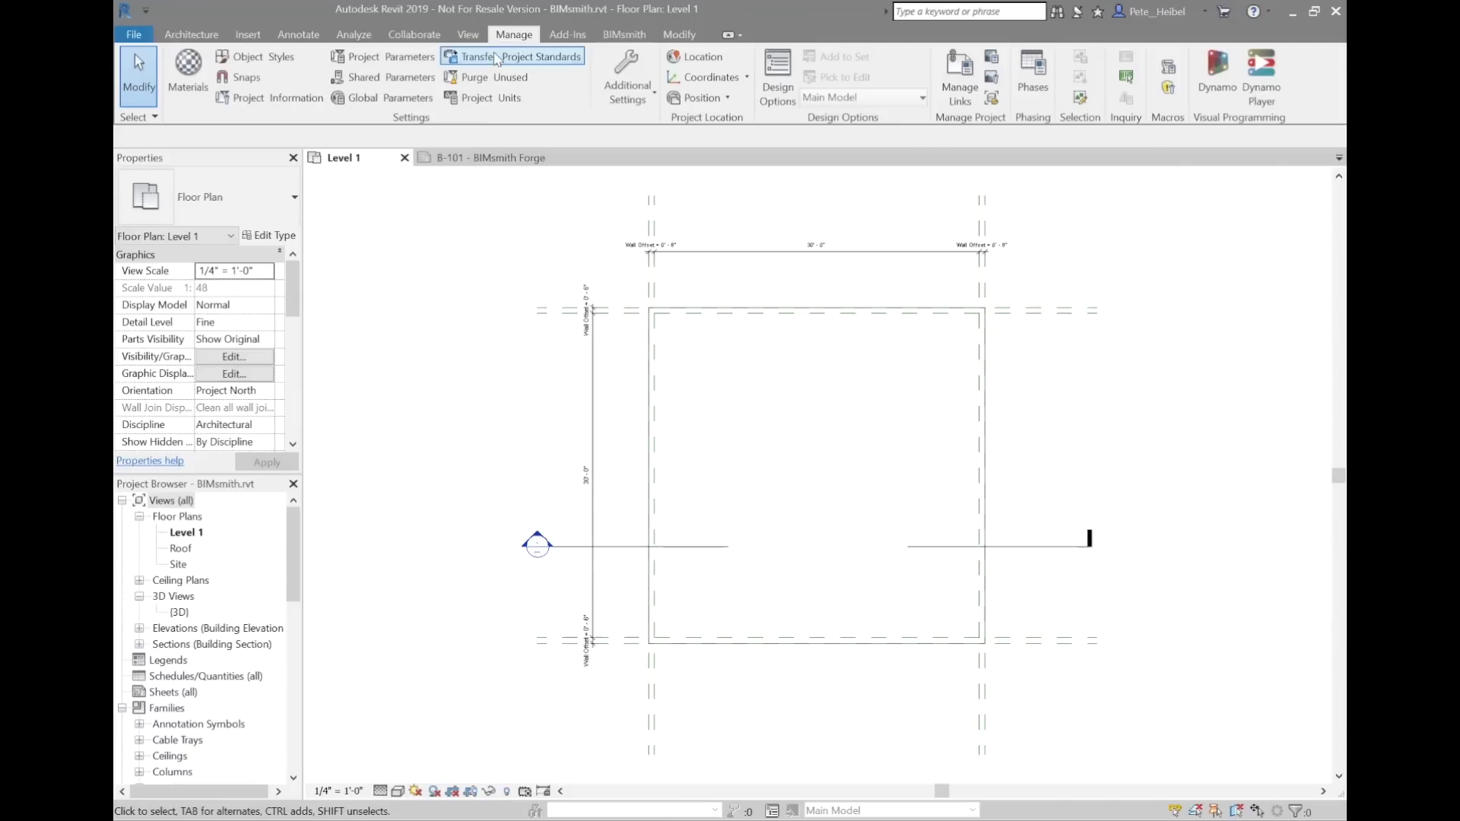
pyautogui.click(496, 57)
pyautogui.click(806, 348)
pyautogui.moveTo(776, 339); pyautogui.dragTo(788, 493)
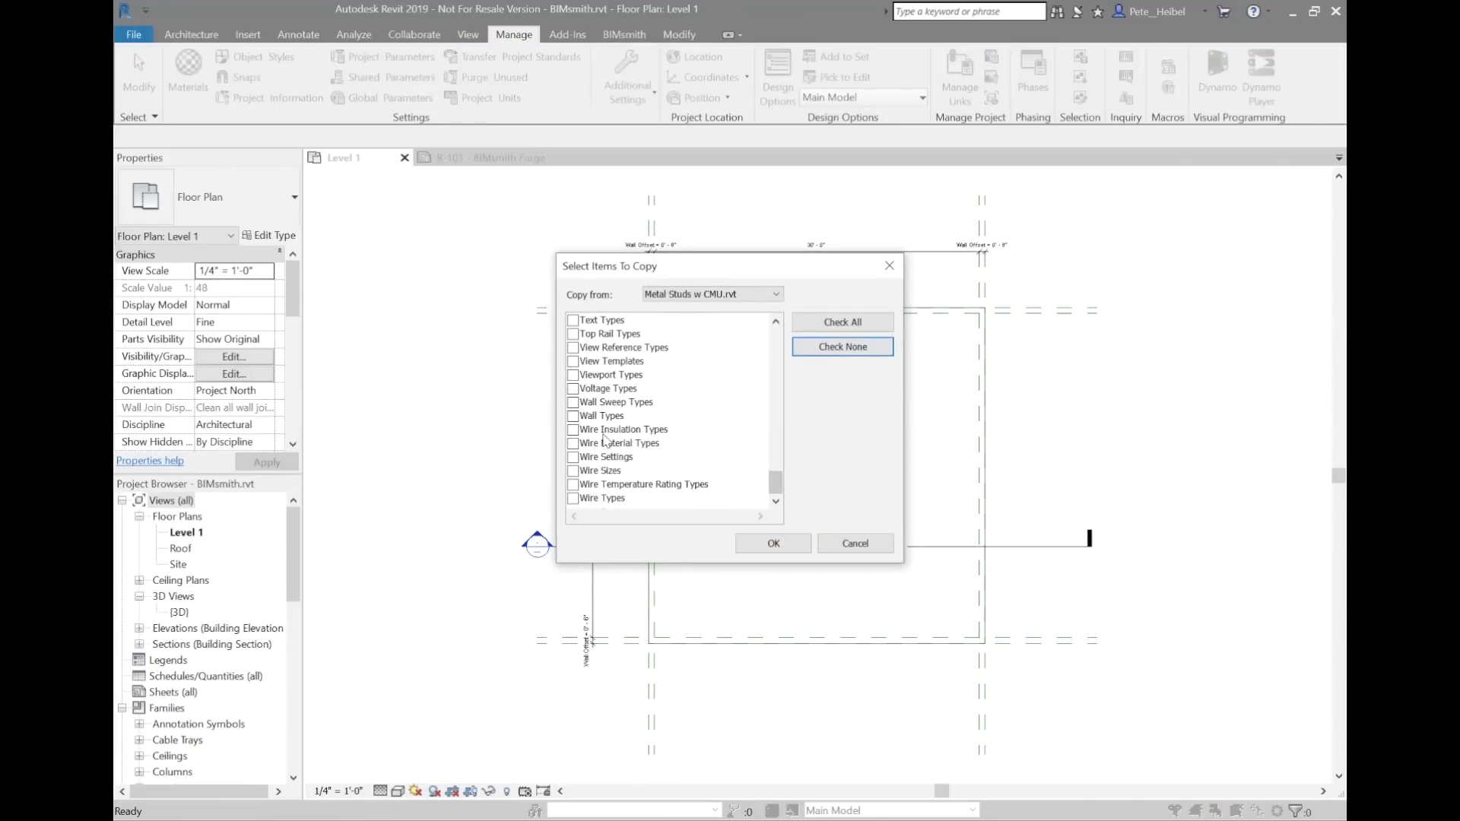
pyautogui.click(573, 415)
pyautogui.click(744, 541)
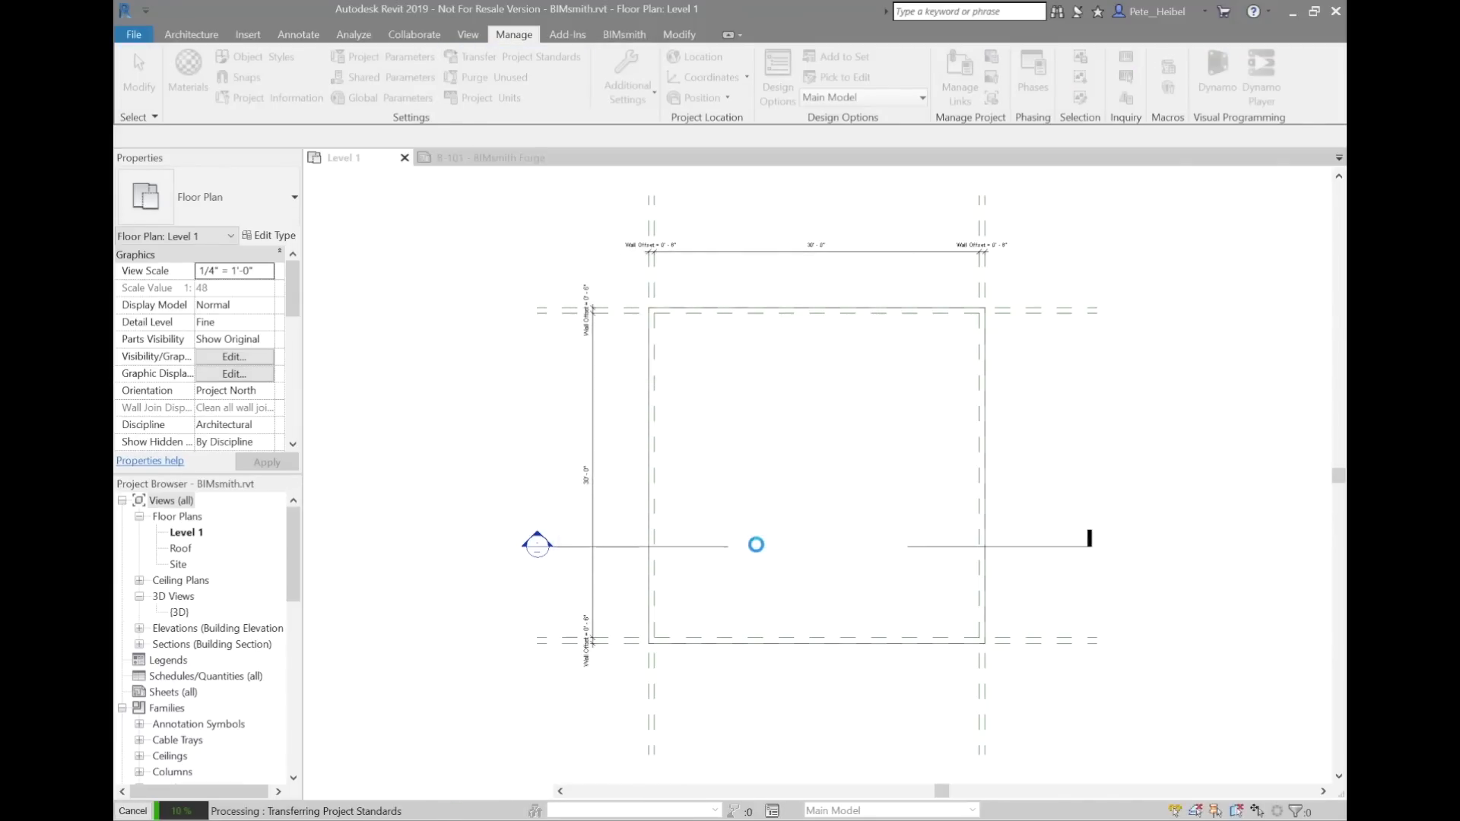
pyautogui.click(674, 492)
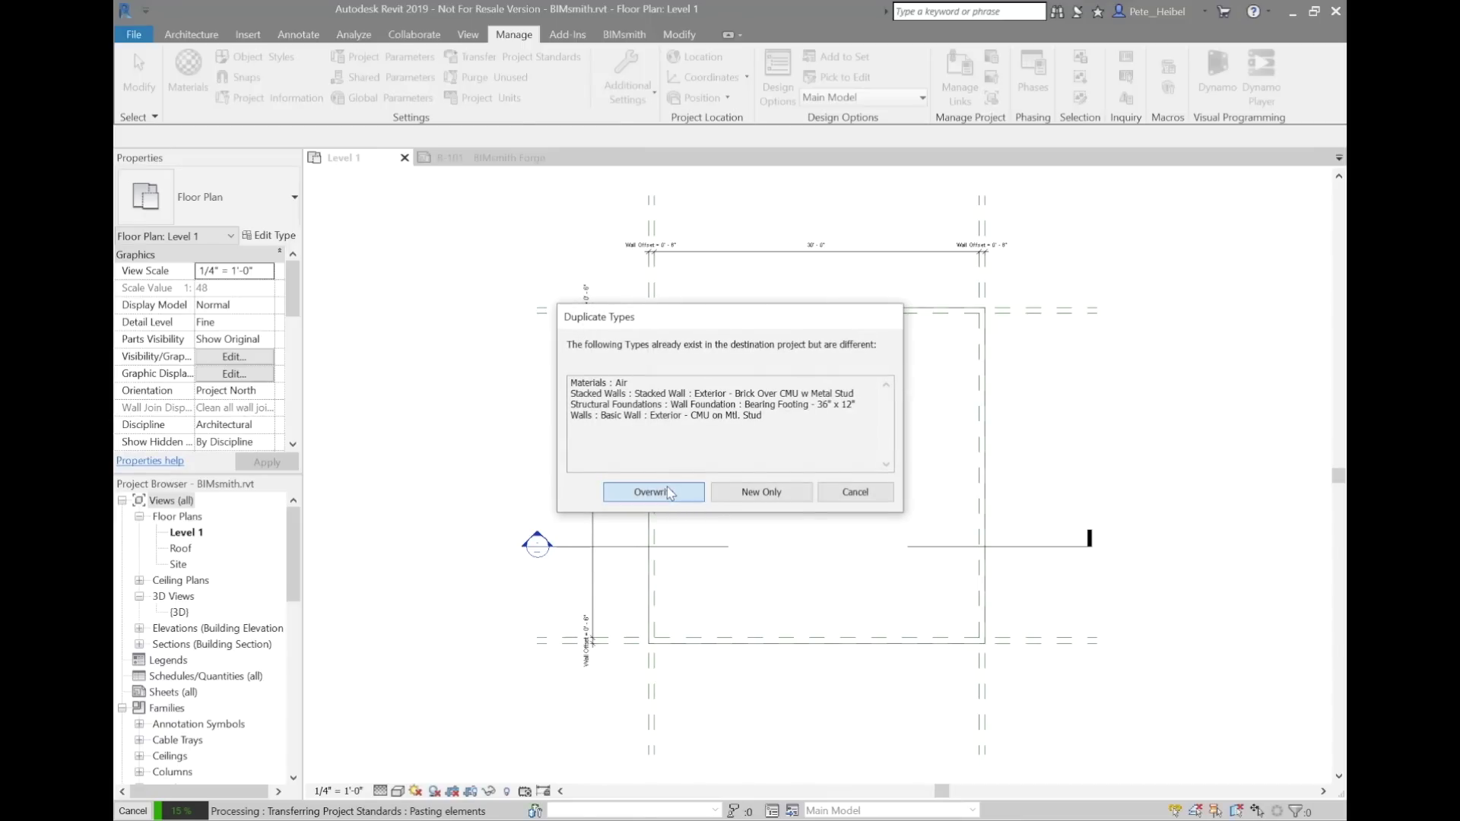
# View the Build on Forge configuration choices in the BIMsmith add-in and close its window
pyautogui.click(641, 36)
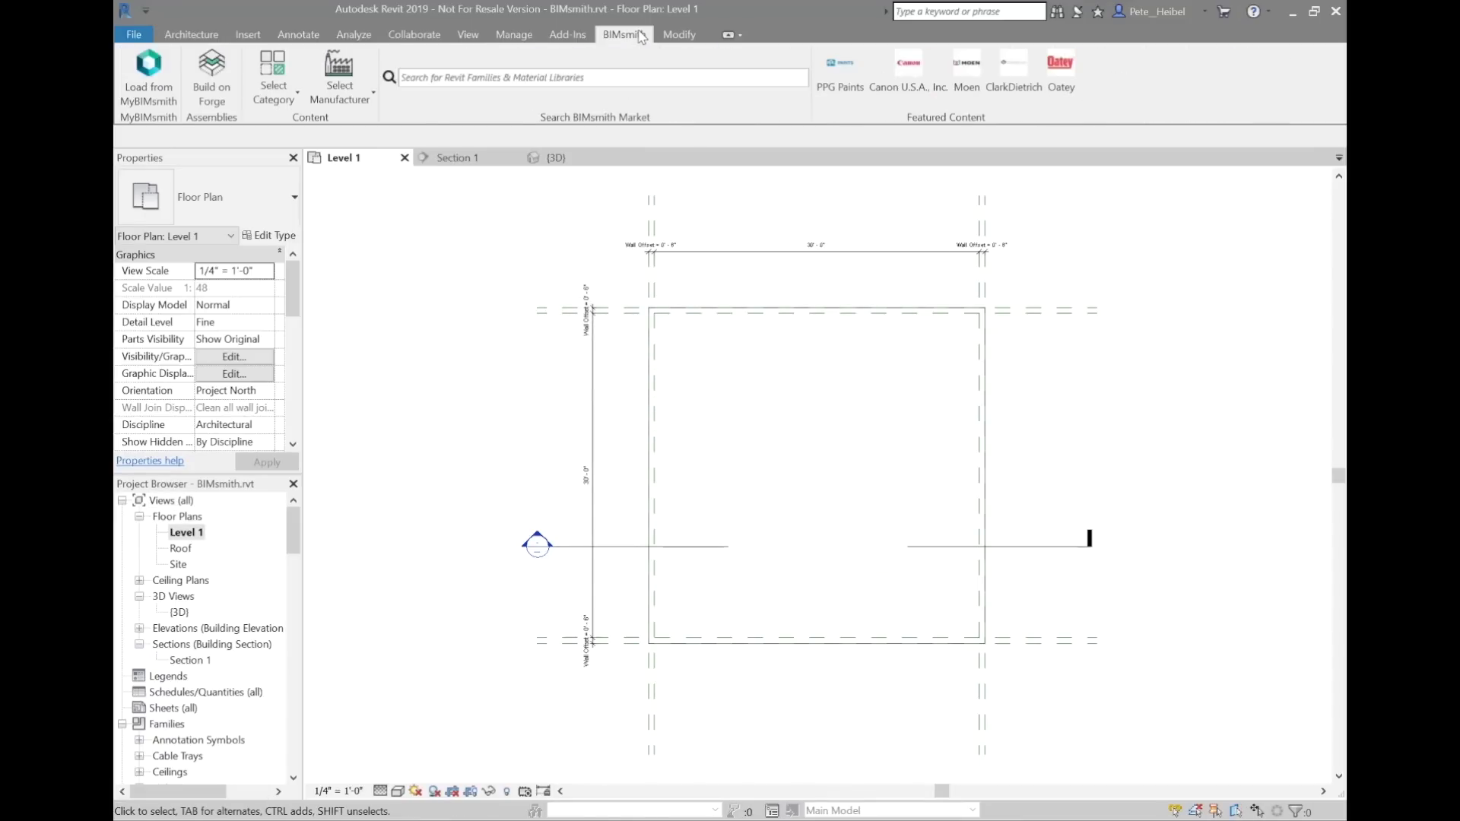
pyautogui.click(221, 90)
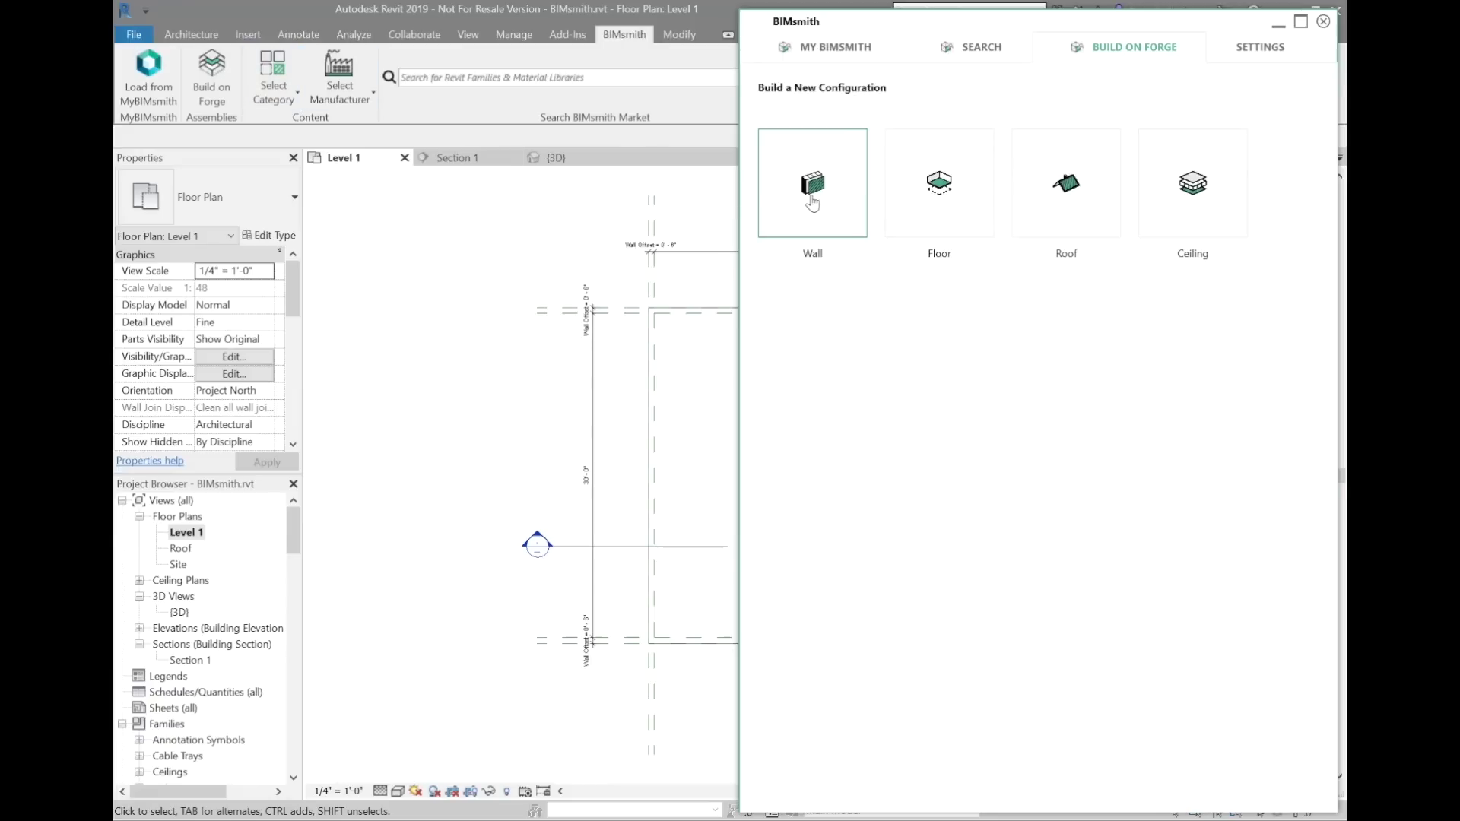
pyautogui.click(1325, 22)
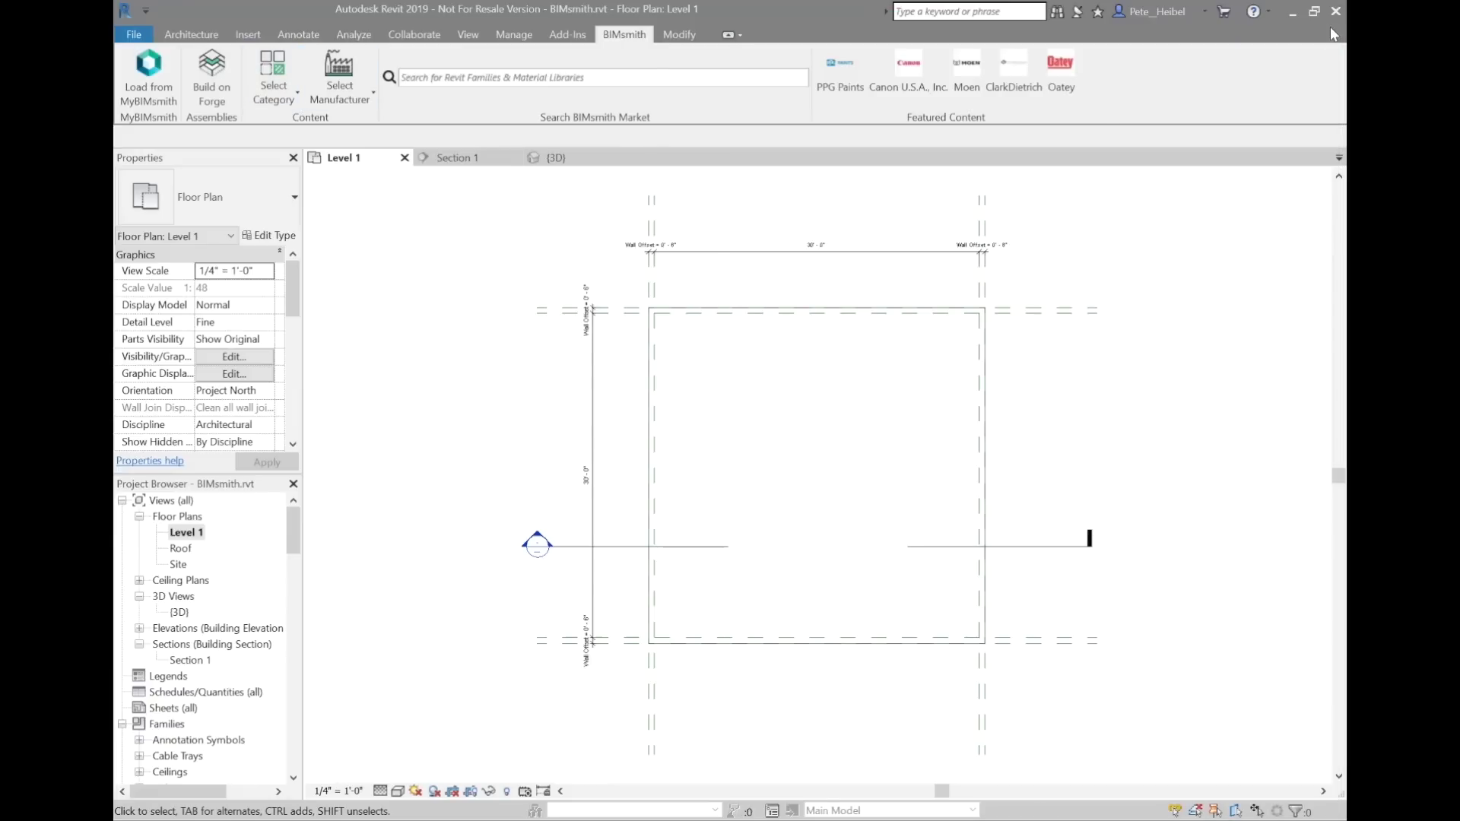
# Search the Project Browser for "metal studs" to locate the imported wall types
pyautogui.click(203, 644)
pyautogui.hotkey('ctrl', 'f')
pyautogui.write('met')
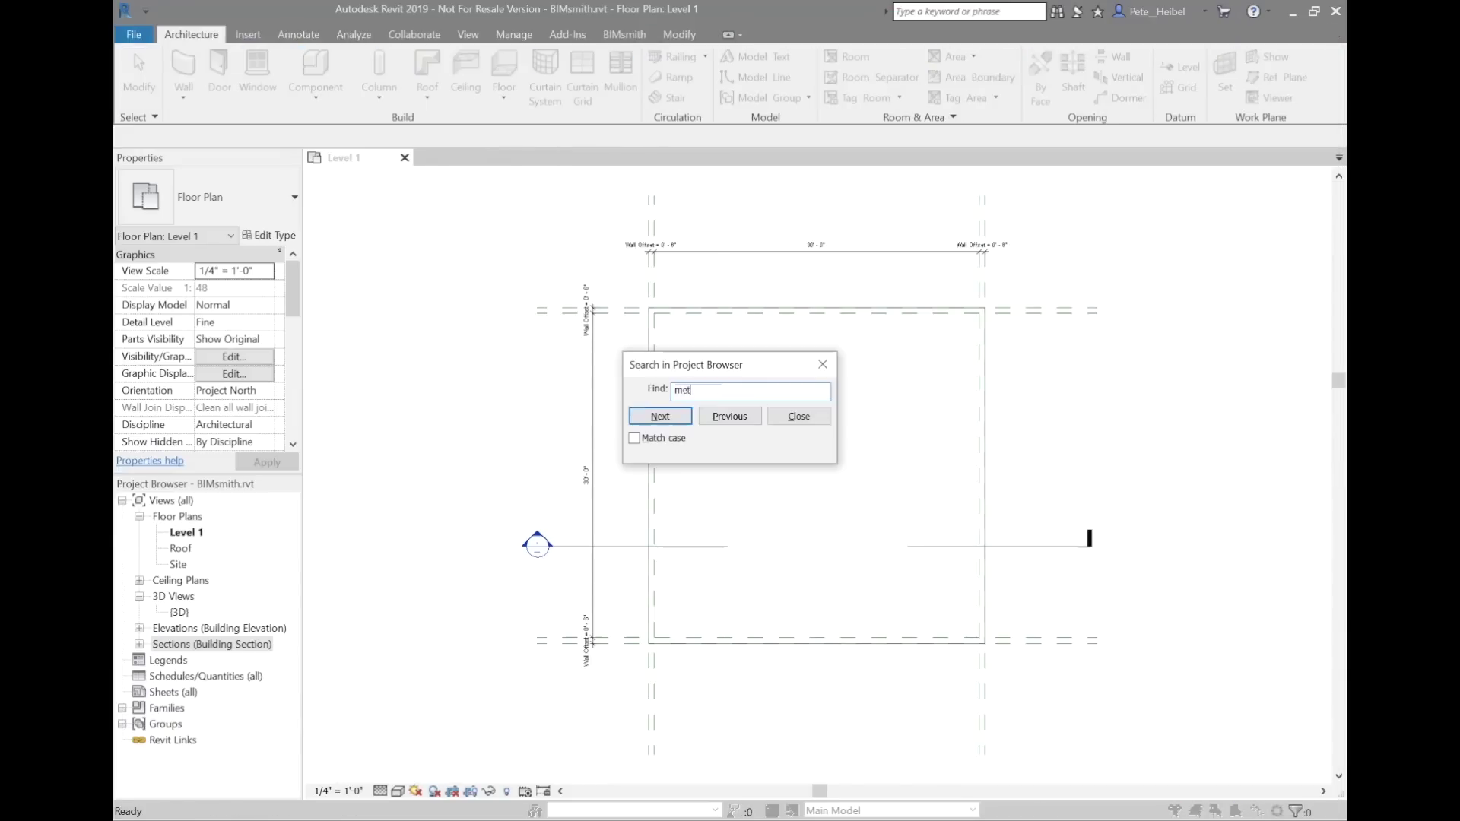
pyautogui.write('al studs')
pyautogui.press('Return')
pyautogui.press('Tab')
pyautogui.press('Tab')
pyautogui.press('Return')
# Examine the type properties and section previews of the Metal Studs w Brick and Metal Studs w CMU walls
pyautogui.doubleClick(204, 761)
pyautogui.click(1118, 70)
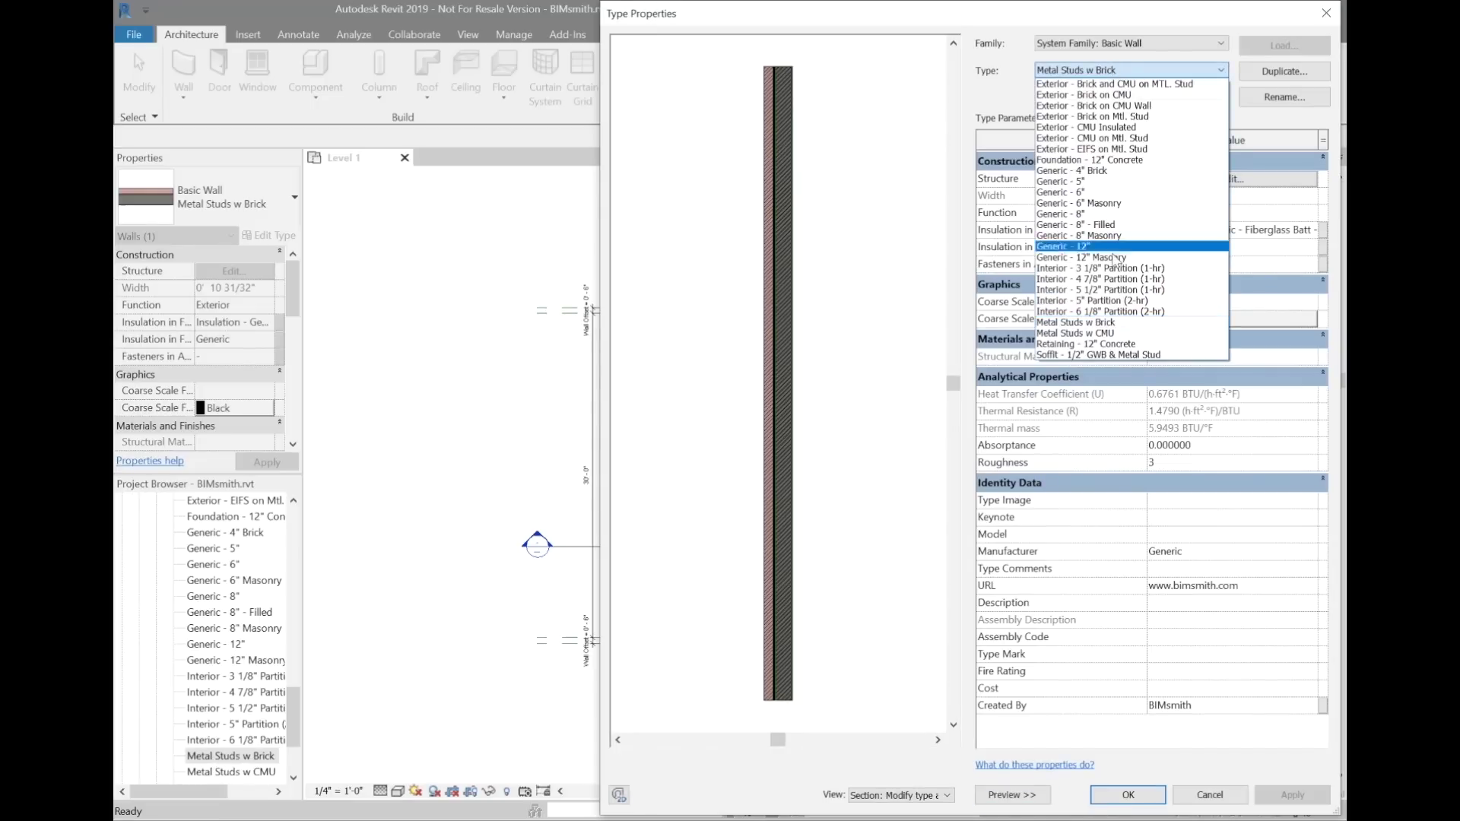
pyautogui.click(1103, 333)
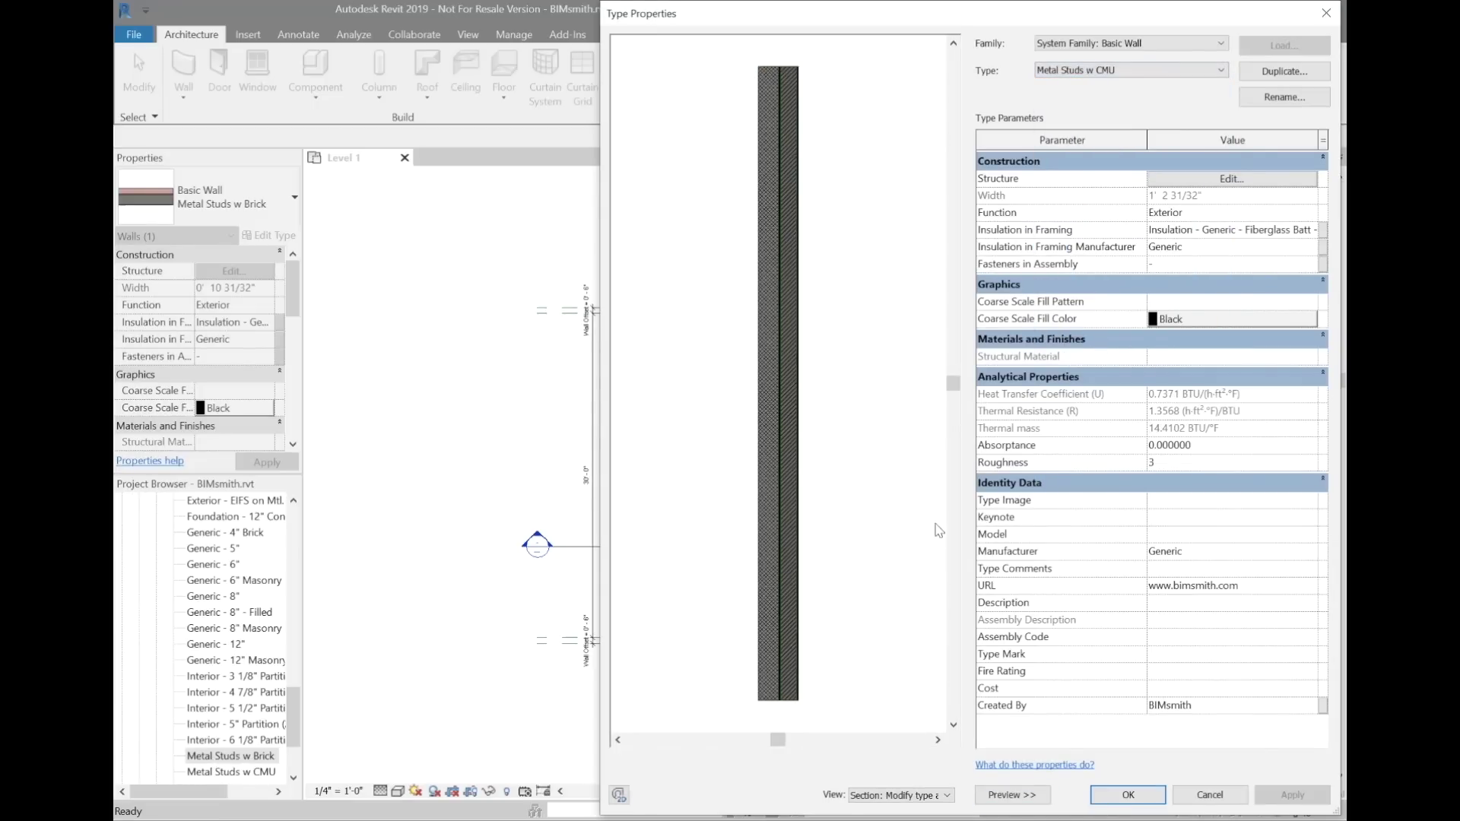
pyautogui.scroll(4, 770, 698)
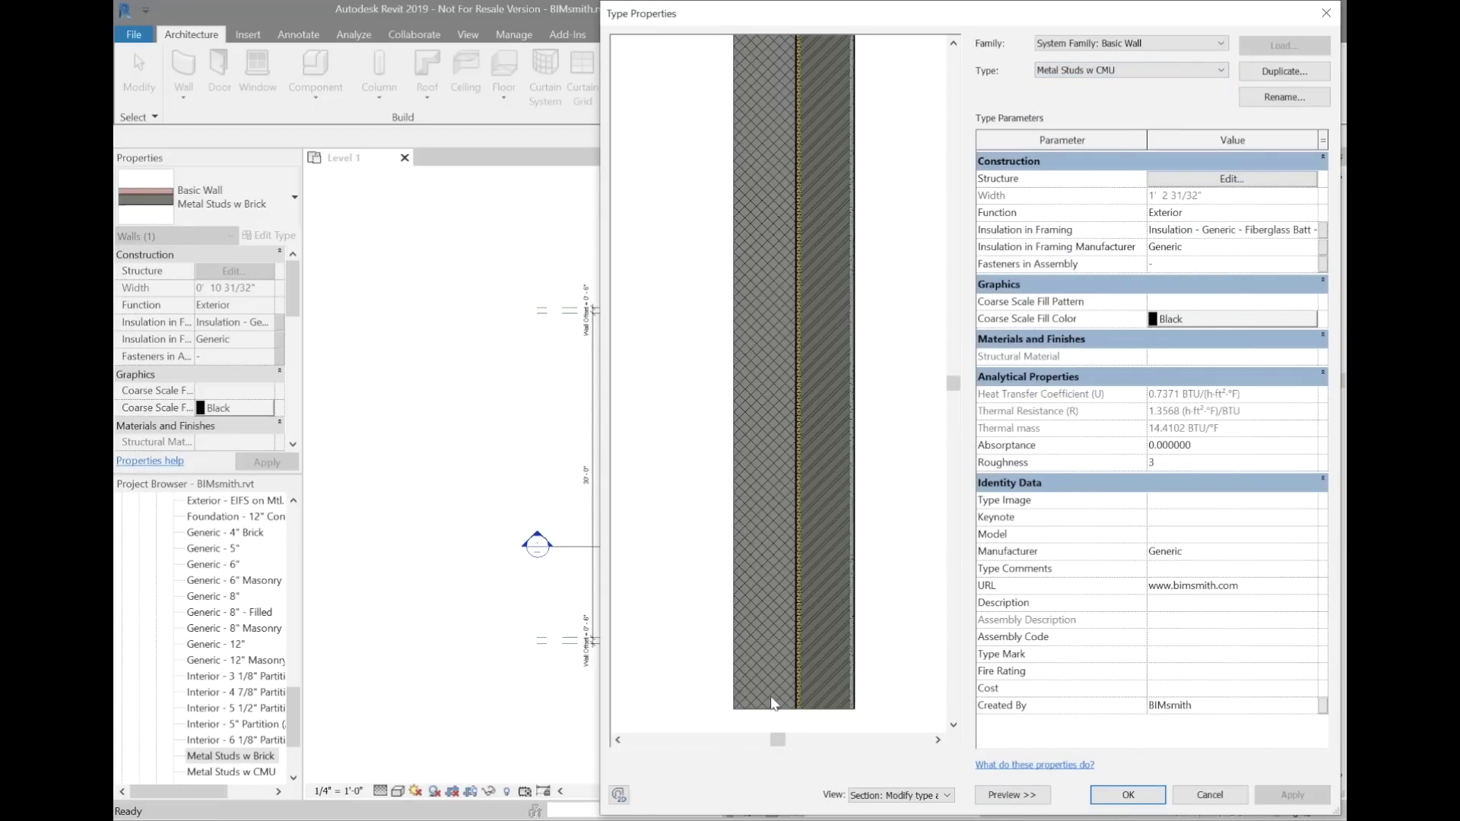
pyautogui.scroll(-3, 770, 697)
pyautogui.press('Escape')
# Open the structure of the stacked wall type Exterior - Brick Over CMU w Metal Stud, insert a second wall row and move it up
pyautogui.moveTo(294, 727); pyautogui.dragTo(295, 751)
pyautogui.doubleClick(199, 724)
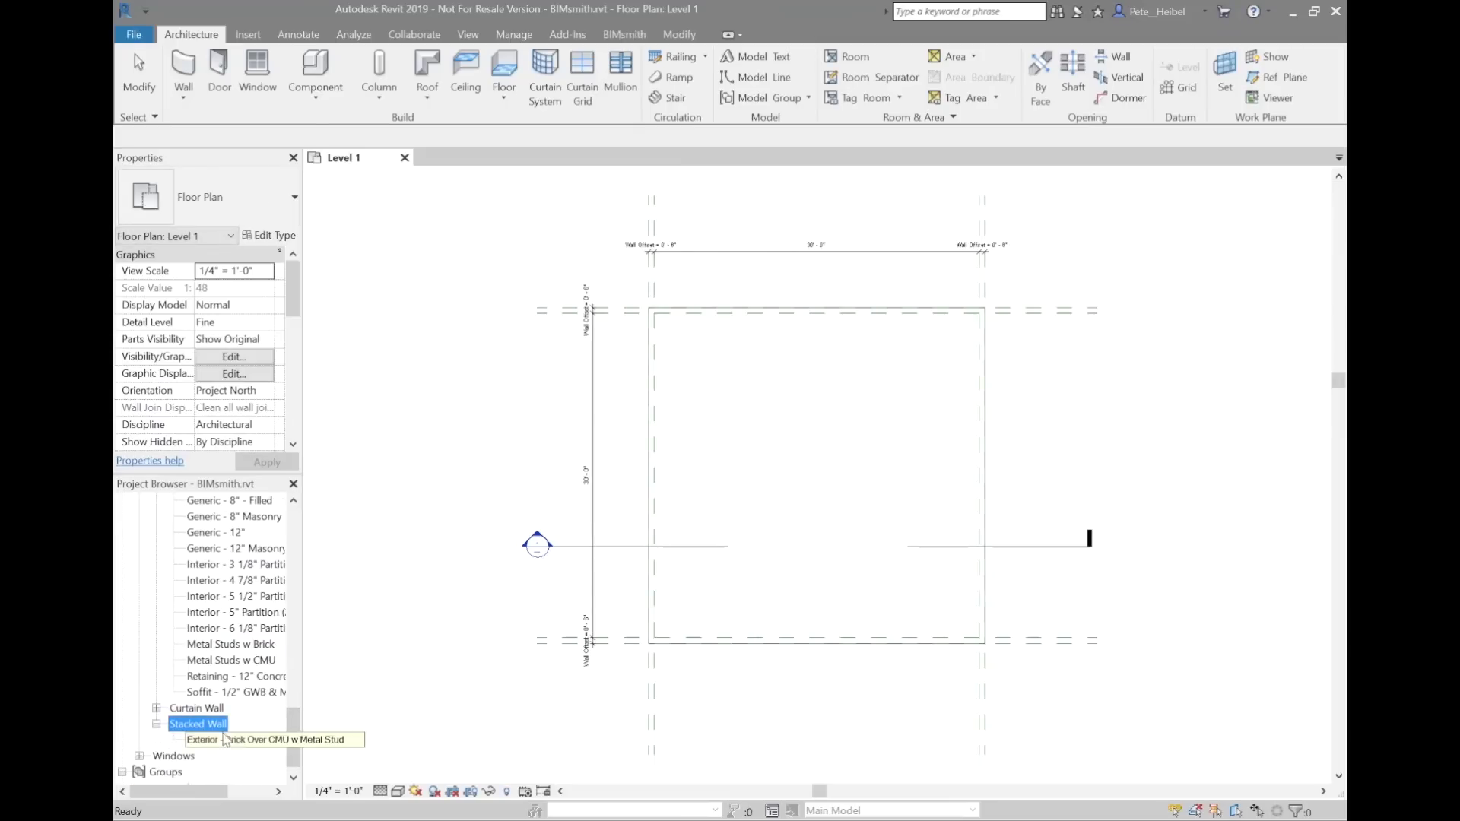
pyautogui.doubleClick(240, 741)
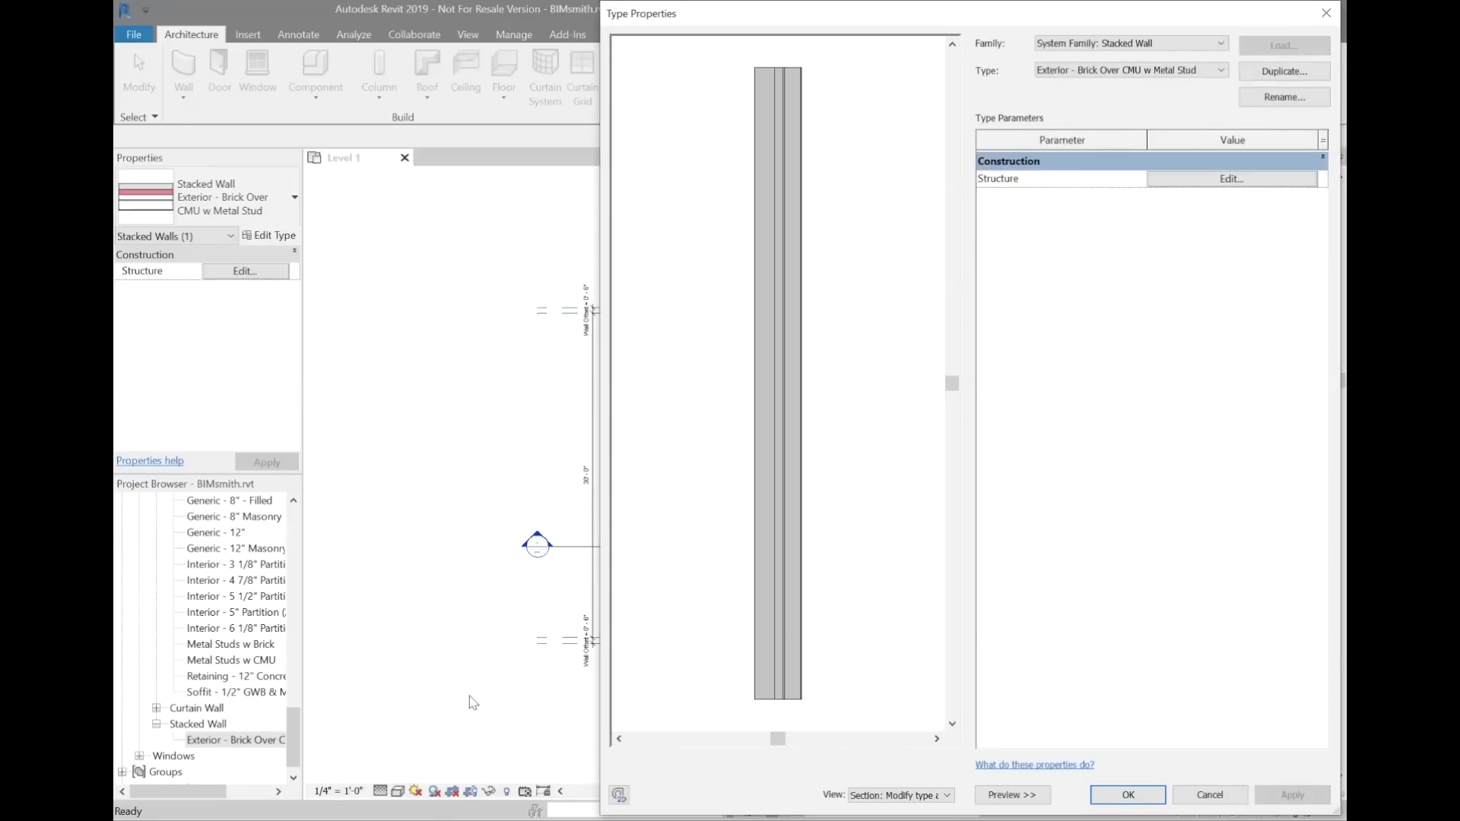
pyautogui.click(1194, 180)
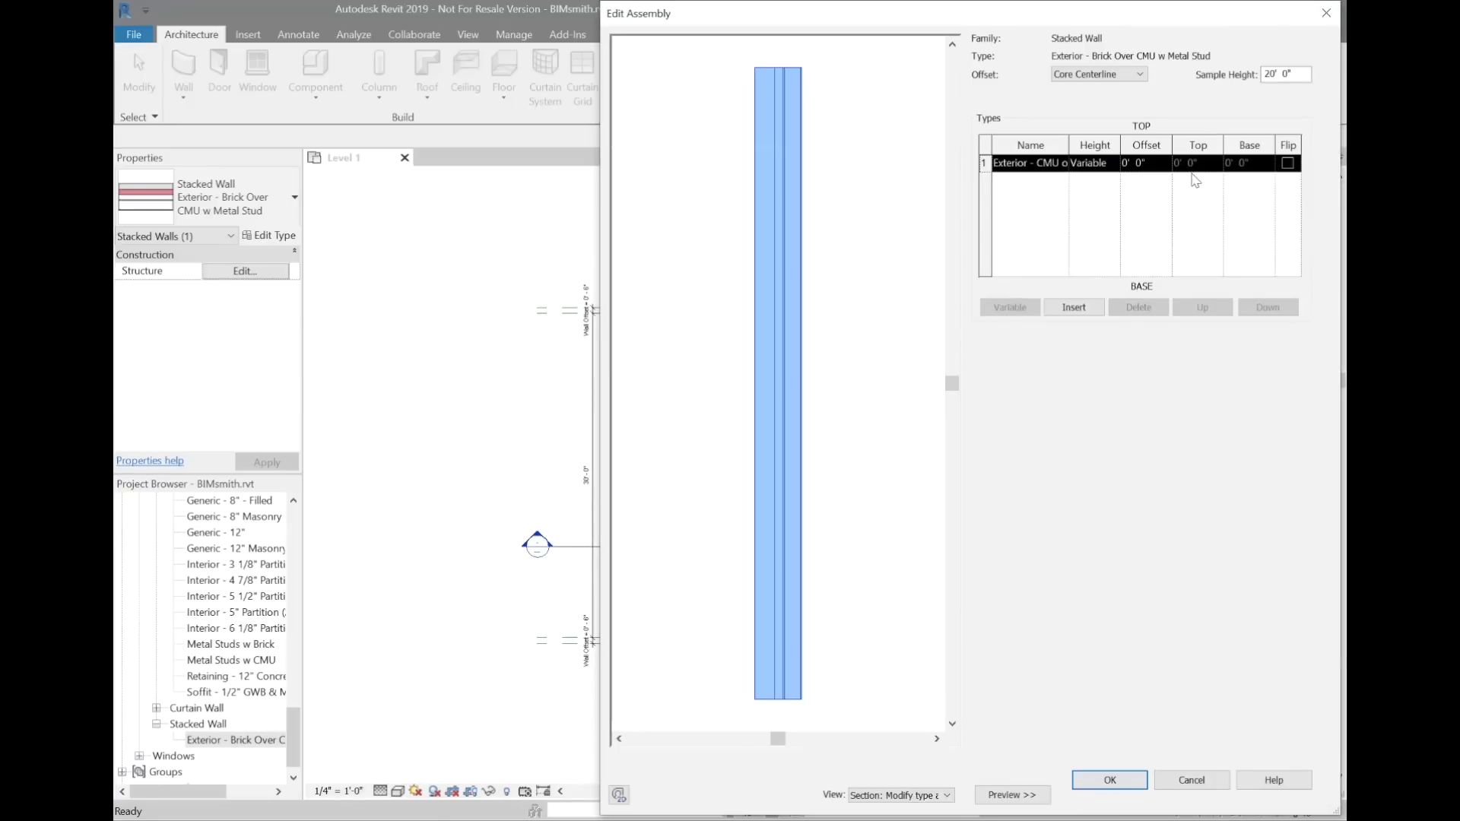
pyautogui.click(1073, 307)
pyautogui.click(1203, 307)
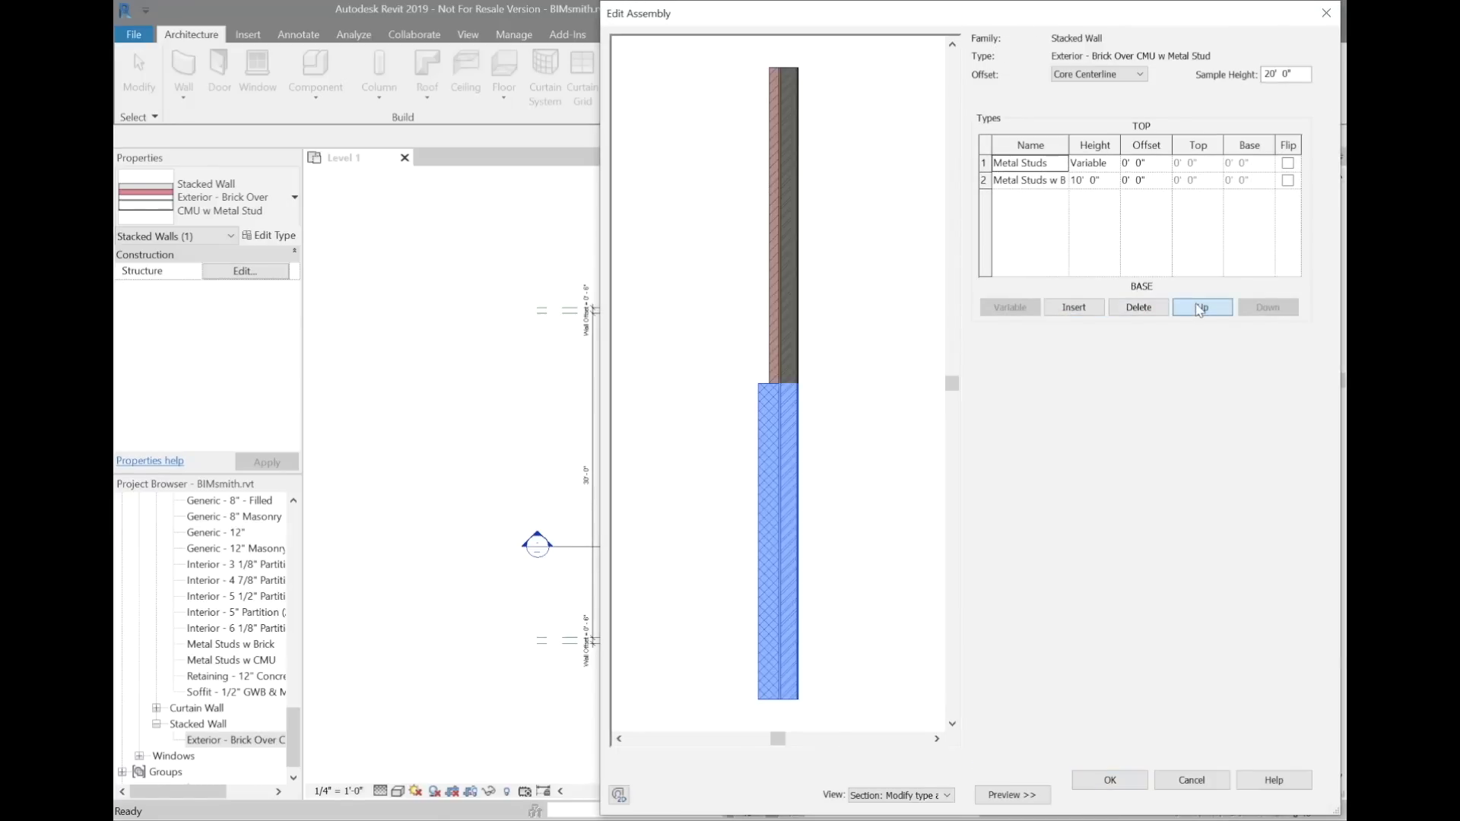
# Assign Metal Studs w Brick to the stacked wall's upper row and Metal Studs w CMU to its lower row with a height of 3' 6"
pyautogui.click(1063, 164)
pyautogui.click(1057, 222)
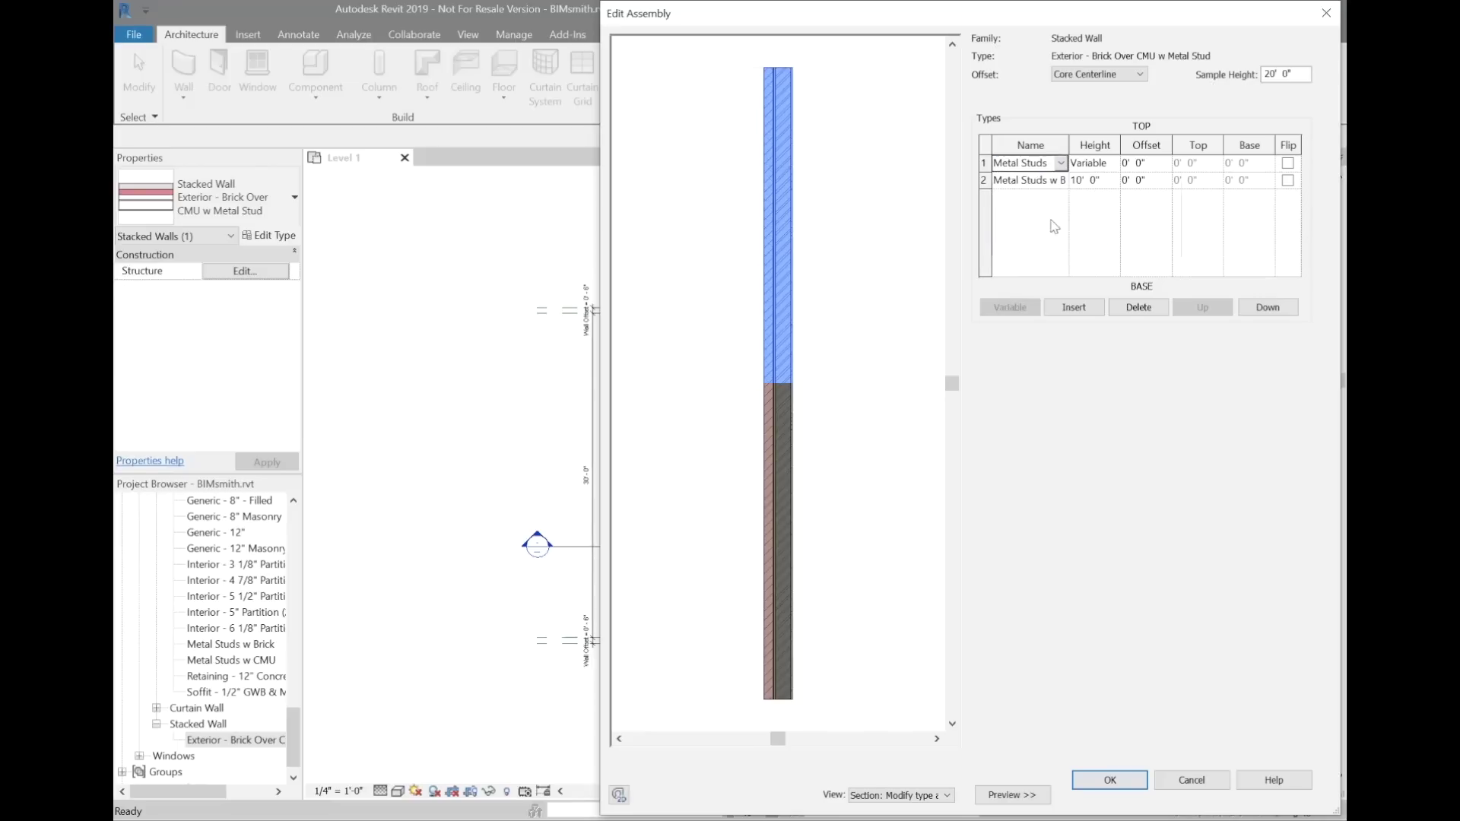
pyautogui.click(1063, 181)
pyautogui.click(1058, 268)
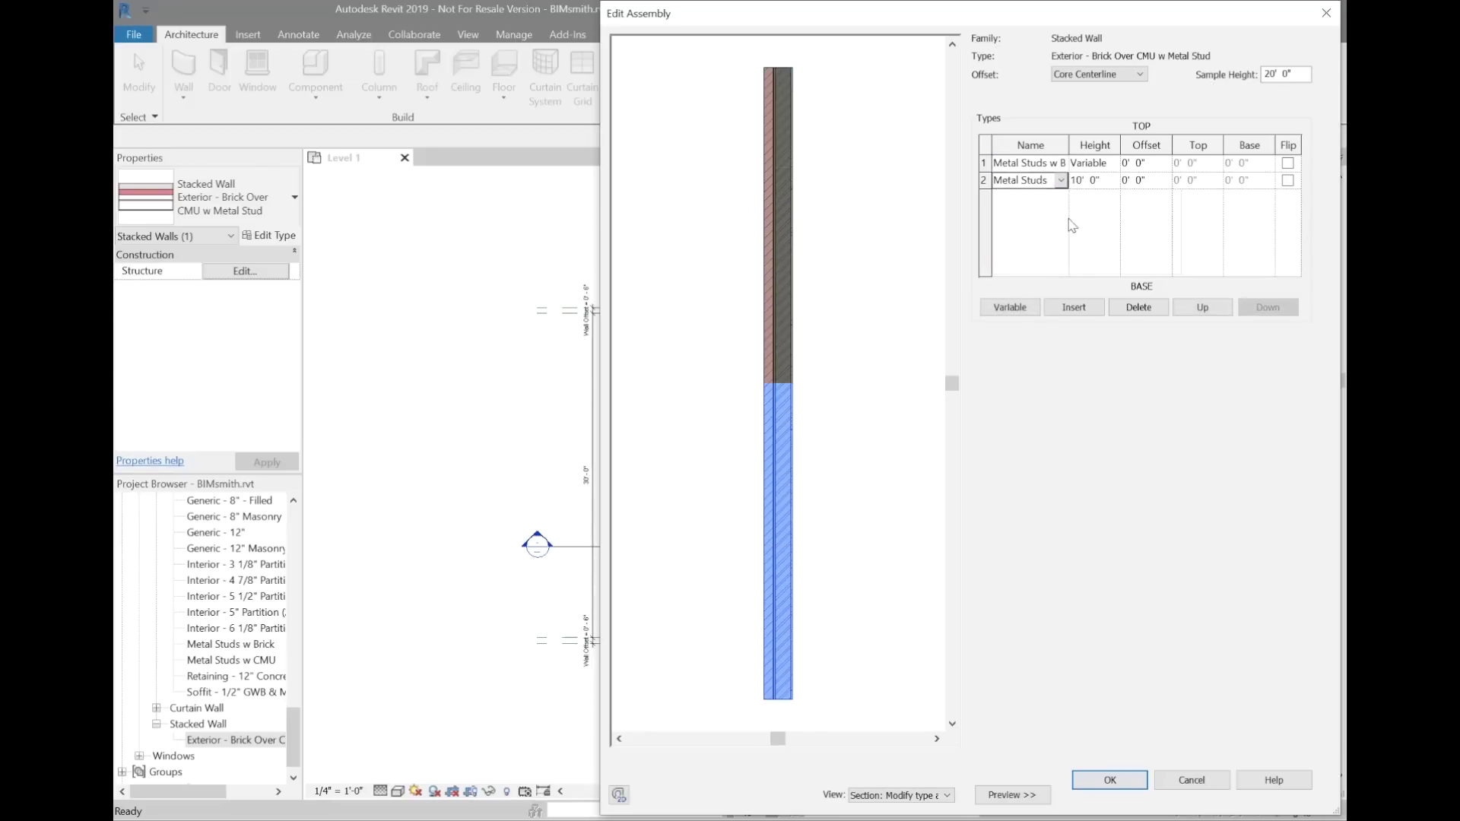
pyautogui.click(1111, 181)
pyautogui.write('3\'  6"')
pyautogui.press('Tab')
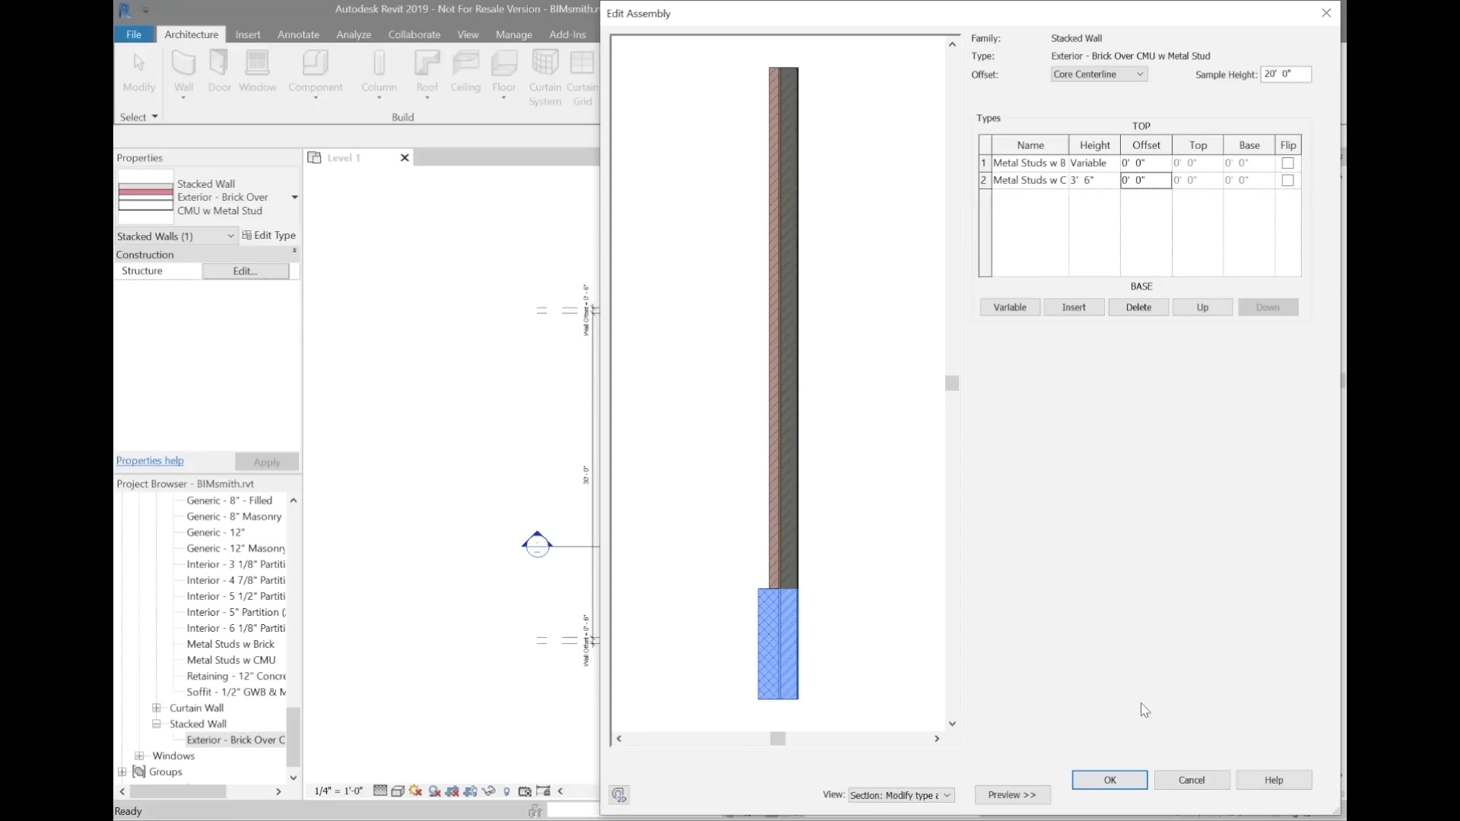
pyautogui.scroll(4, 794, 593)
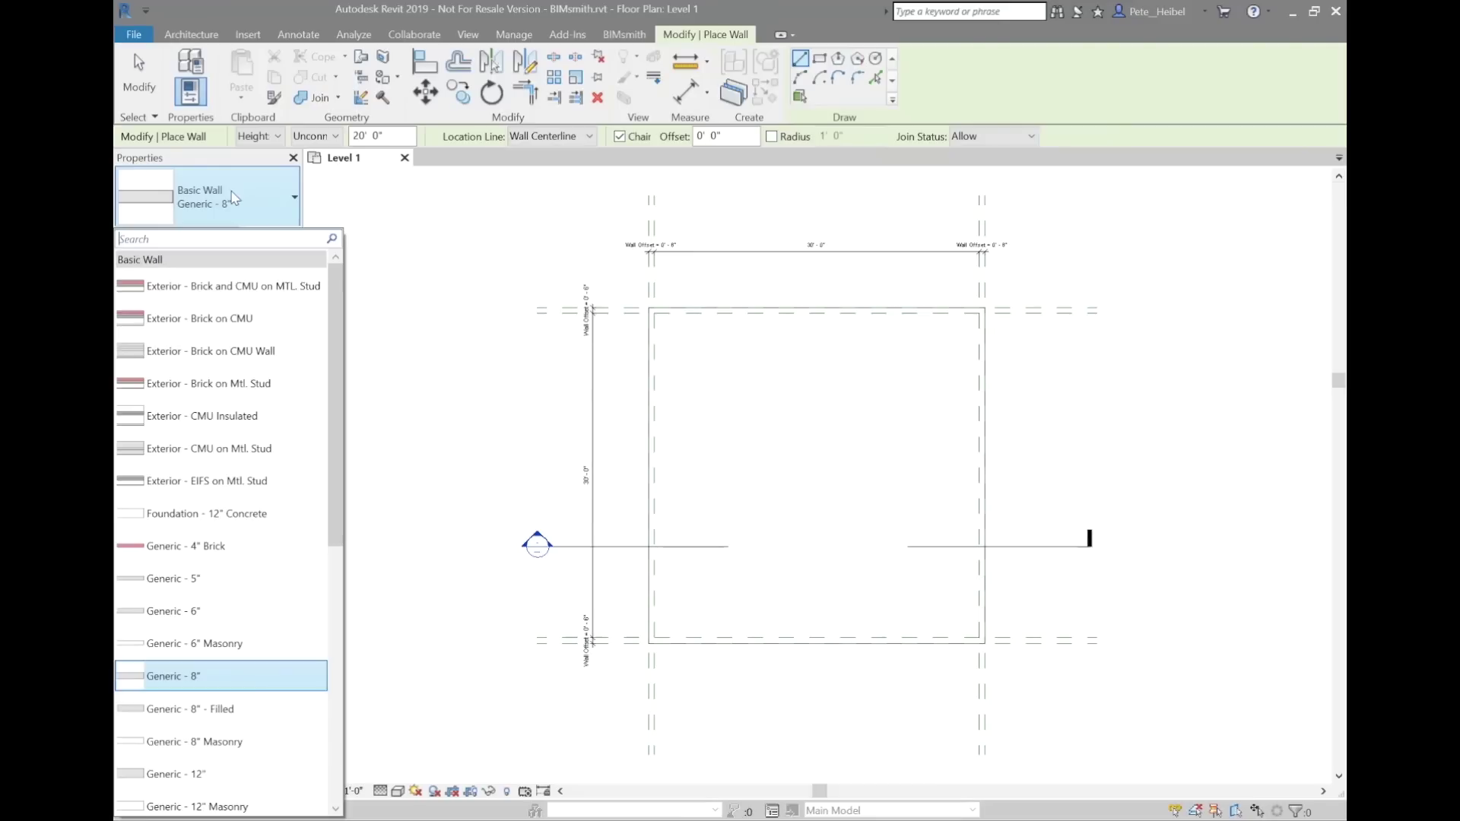
# Set up a rectangular wall of stacked type Exterior - Brick Over CMU w Metal Stud with its location line at Core Face: Interior
pyautogui.scroll(-4, 235, 357)
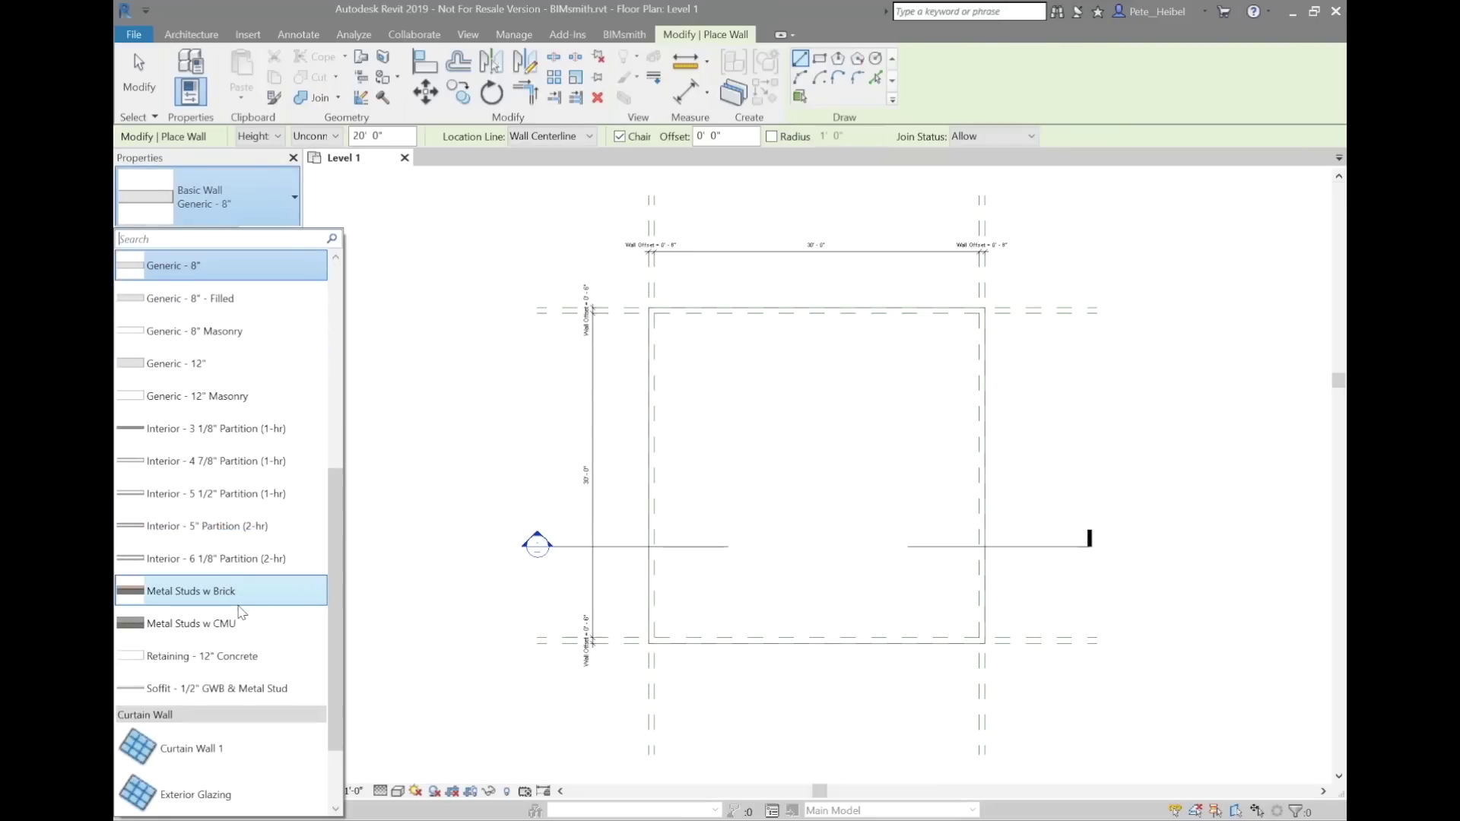
pyautogui.scroll(-3, 240, 619)
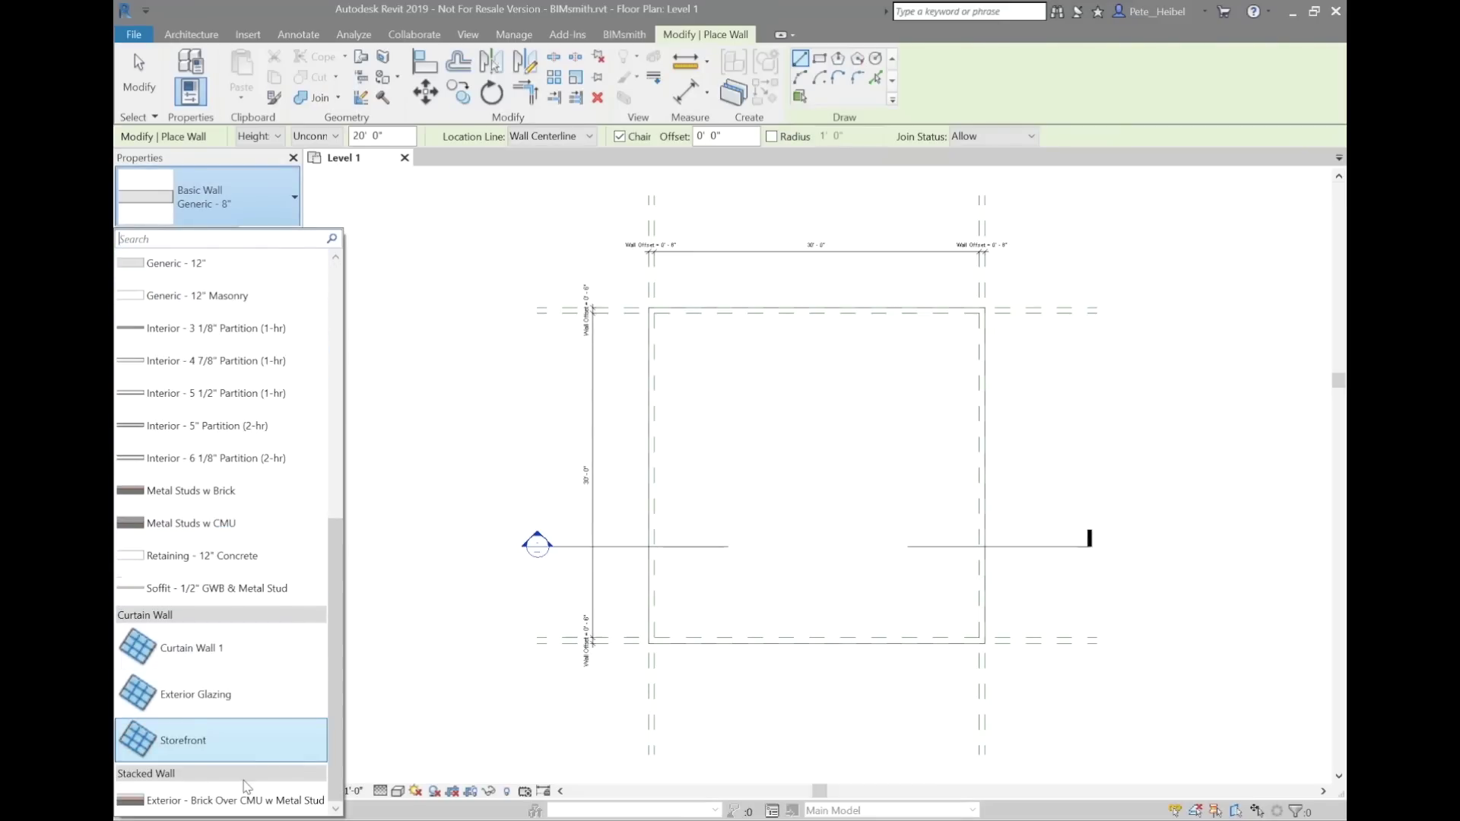
pyautogui.click(250, 802)
pyautogui.click(819, 58)
pyautogui.click(266, 271)
pyautogui.click(269, 272)
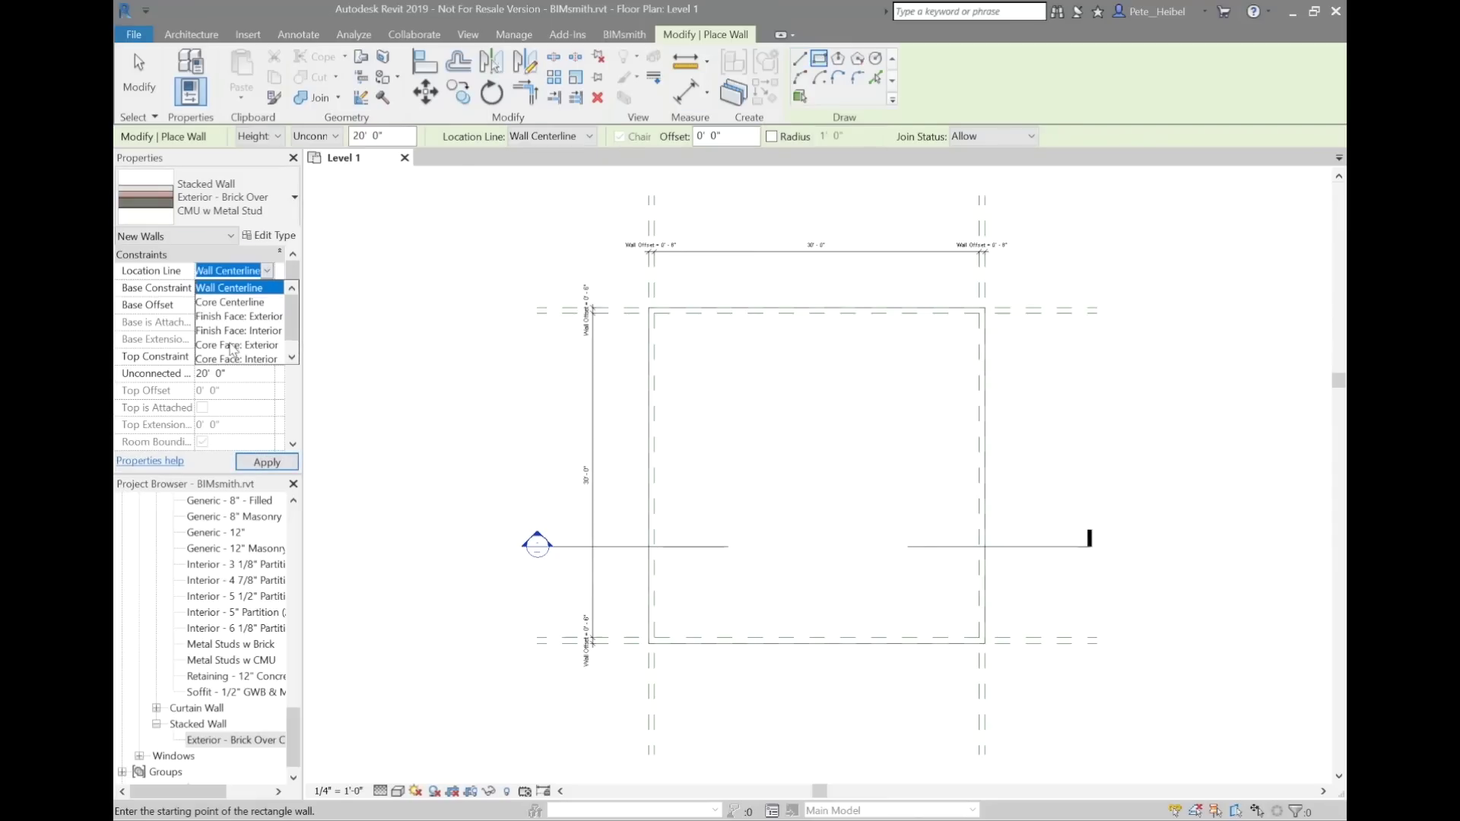
pyautogui.click(234, 360)
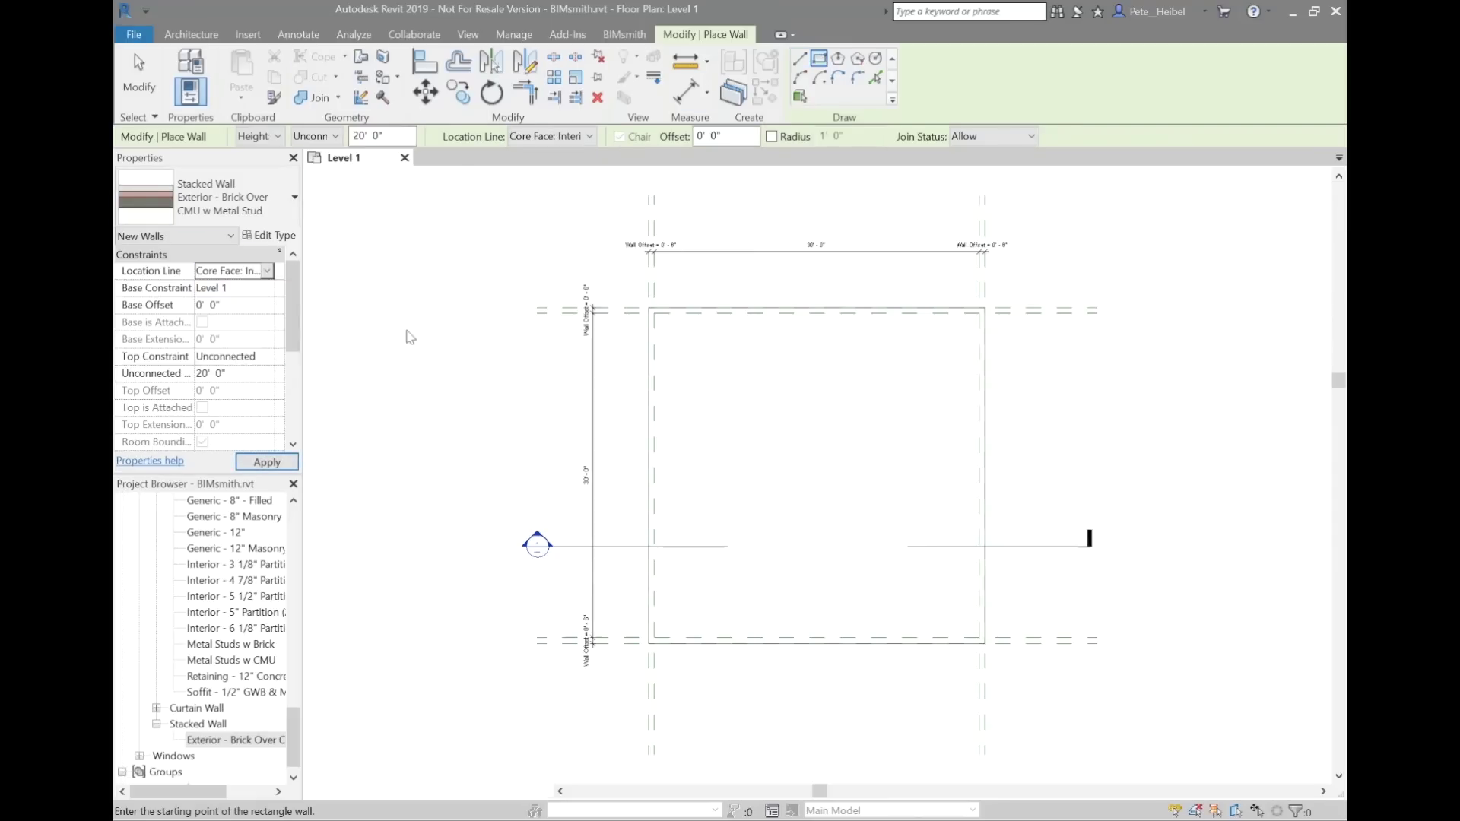
# Draw the rectangle of stacked walls on Level 1 from the upper-left to the lower-right intersection of the inner reference planes
pyautogui.scroll(3, 774, 315)
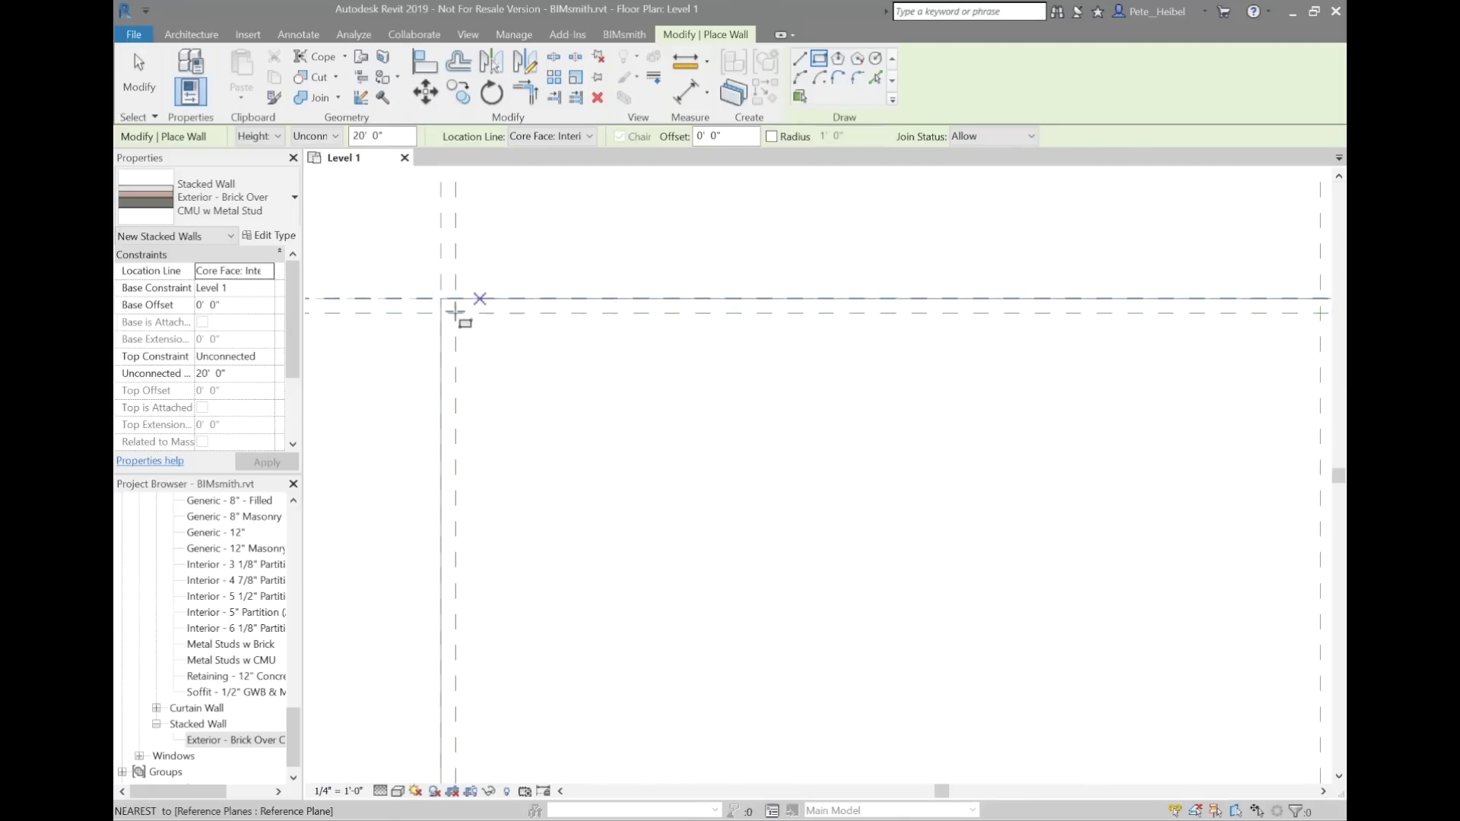
pyautogui.click(453, 312)
pyautogui.scroll(-2, 452, 312)
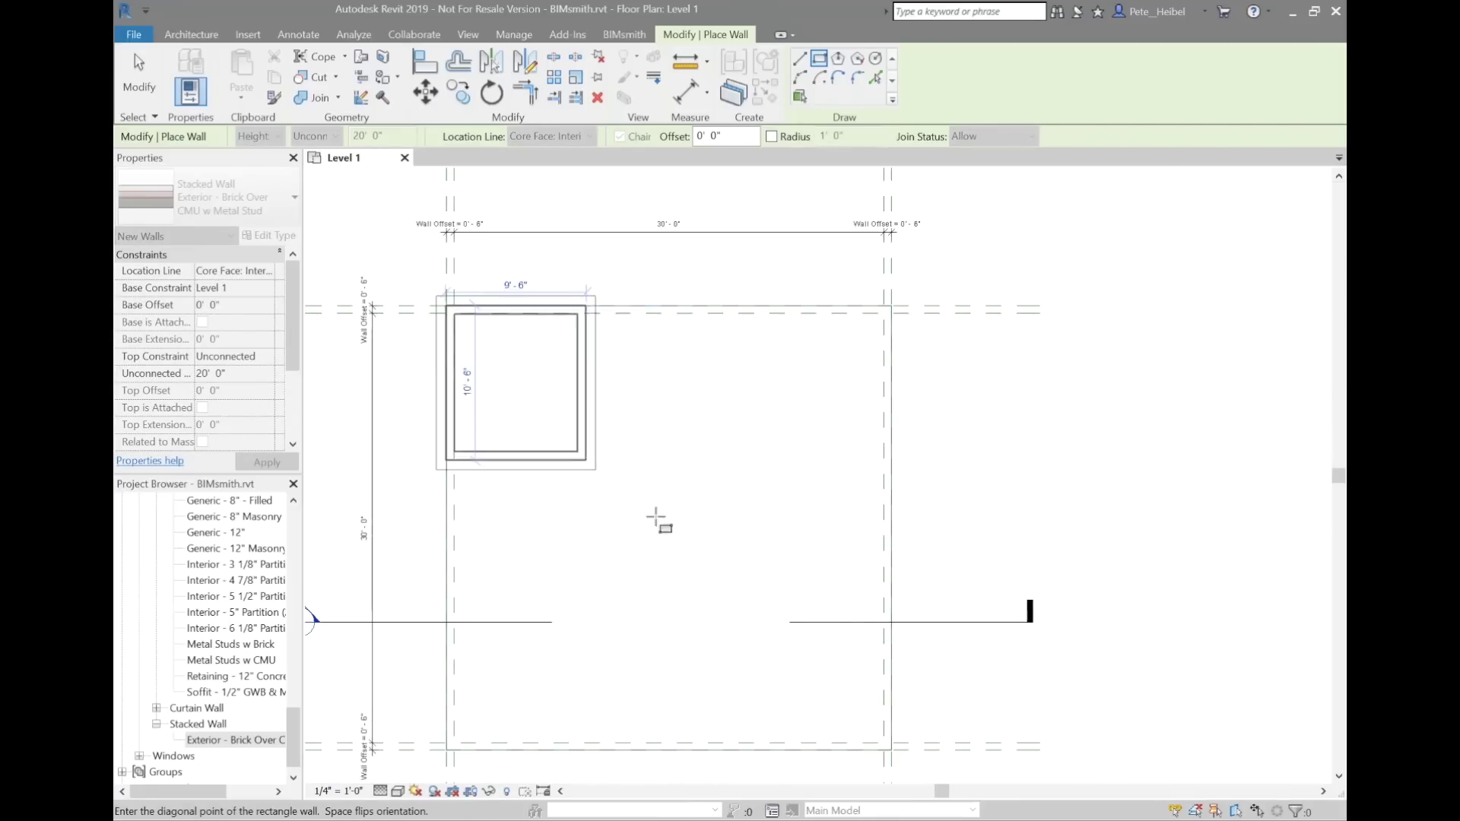
pyautogui.scroll(3, 890, 753)
pyautogui.scroll(2, 893, 764)
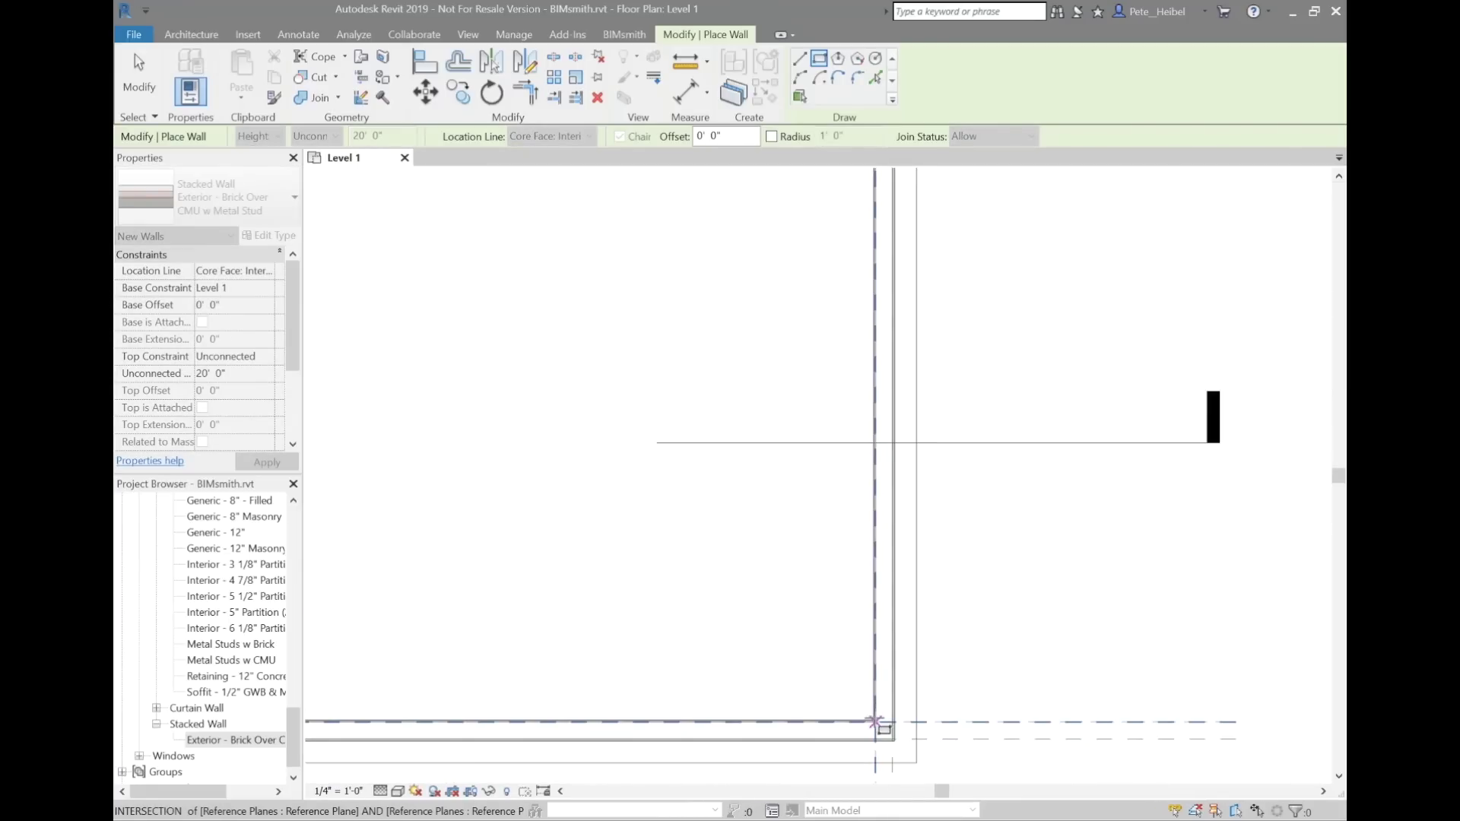
pyautogui.click(874, 723)
pyautogui.scroll(-4, 949, 642)
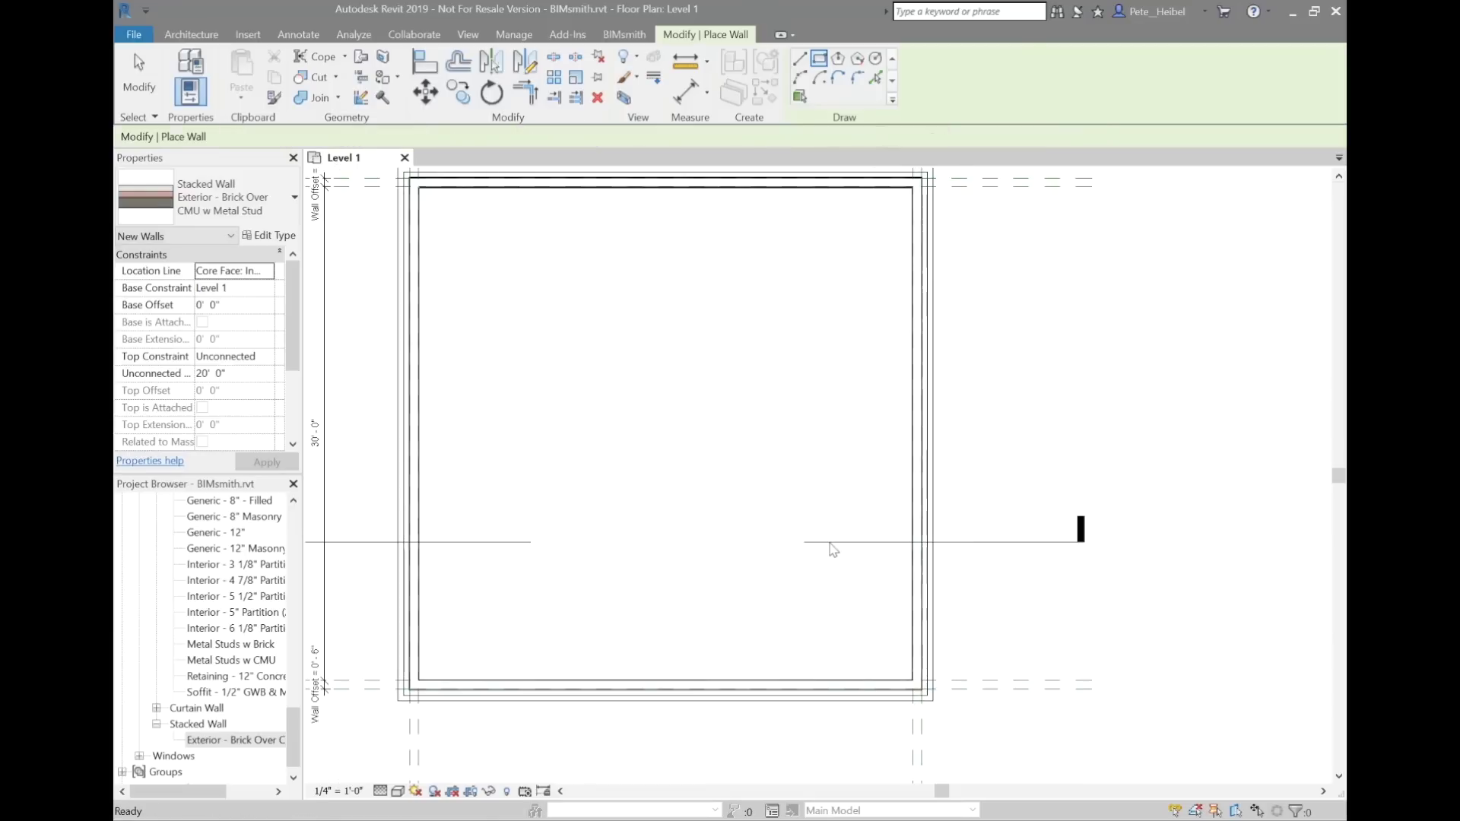
pyautogui.press('Escape')
pyautogui.press('Escape')
# Open the Section 1 view from its marker on the plan and set its detail level to Fine
pyautogui.moveTo(481, 249); pyautogui.dragTo(652, 319, button='middle')
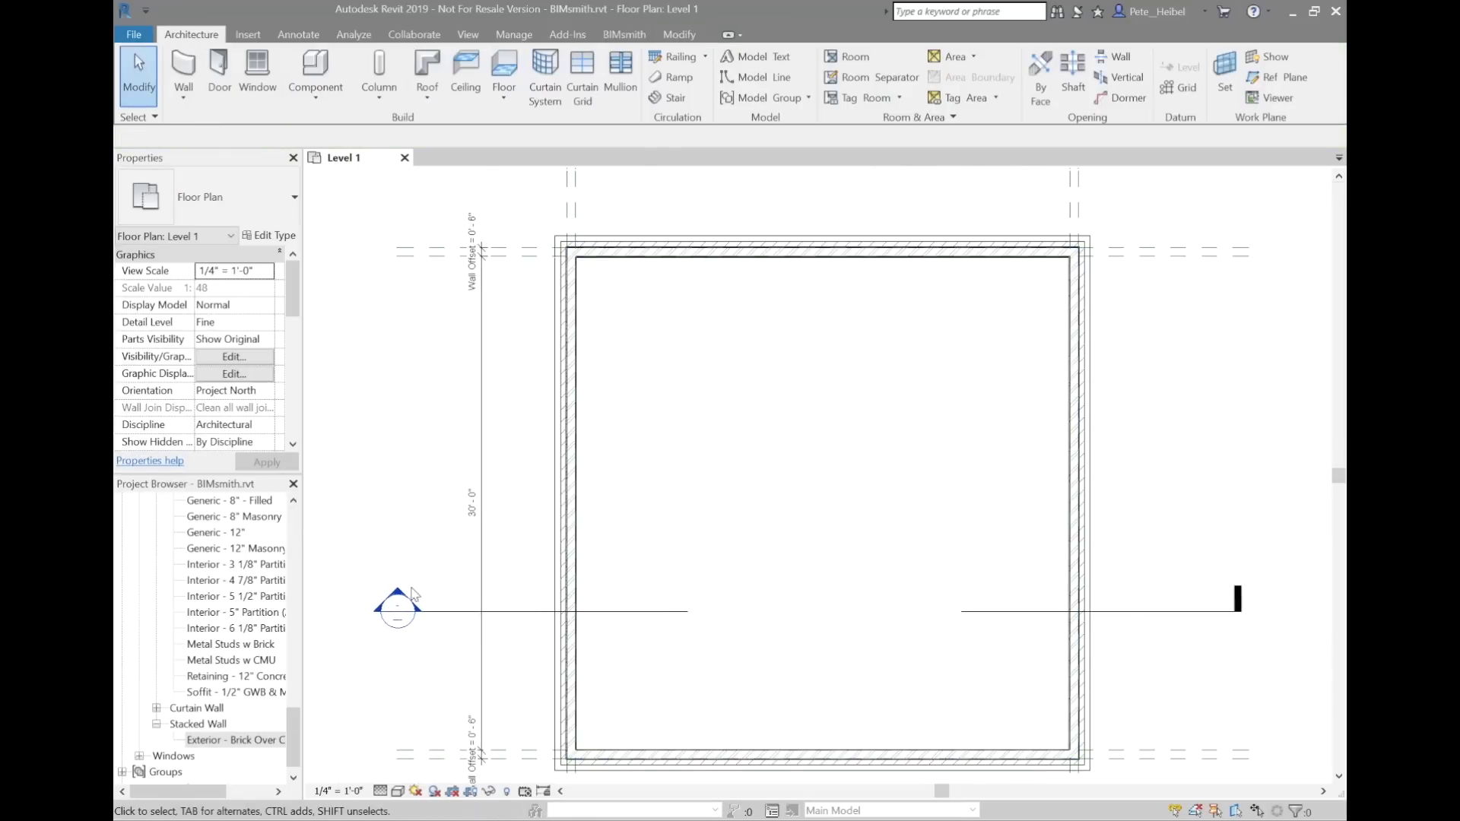
pyautogui.doubleClick(411, 607)
pyautogui.scroll(3, 601, 662)
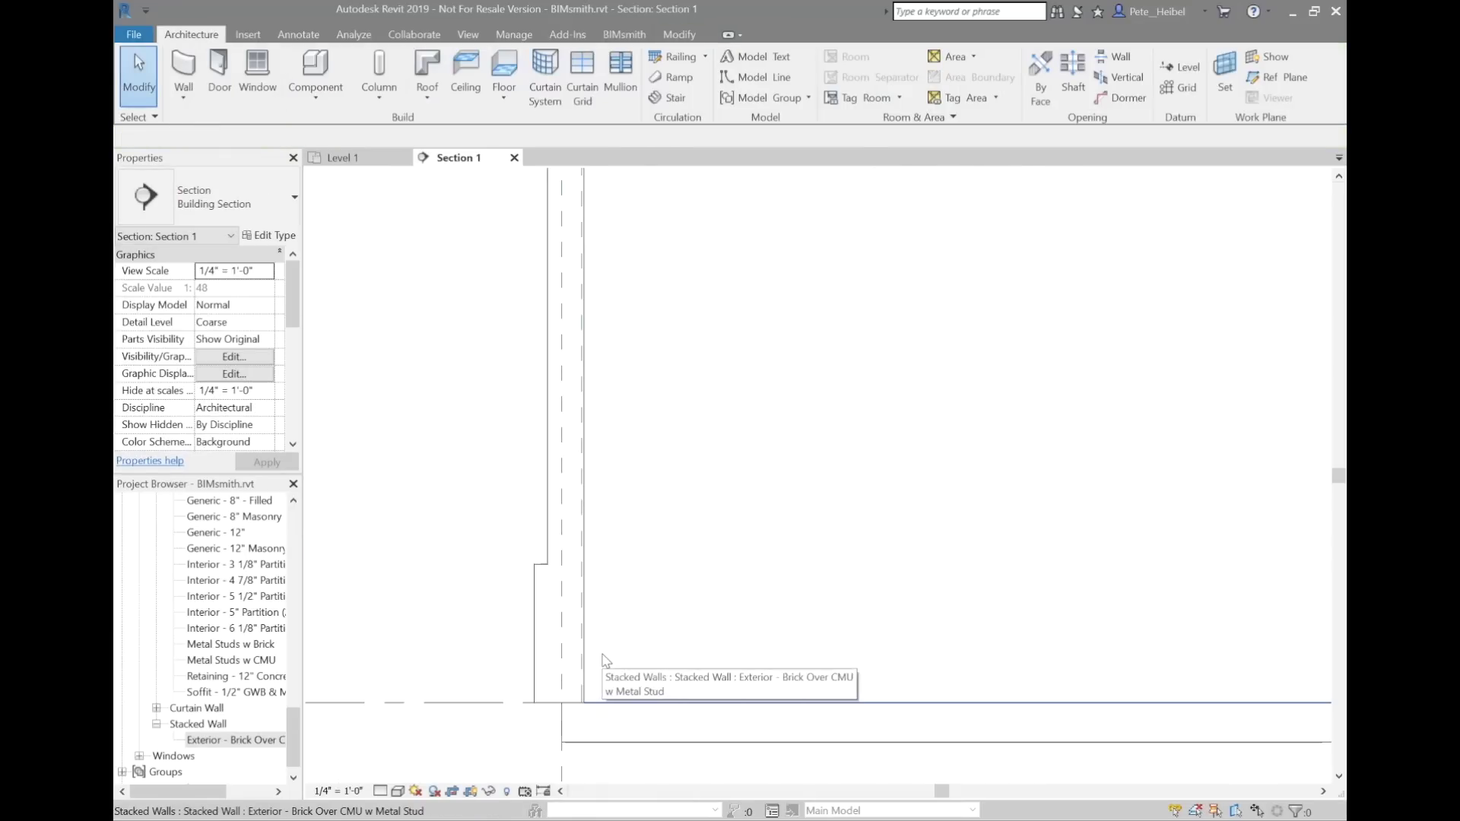
pyautogui.click(380, 791)
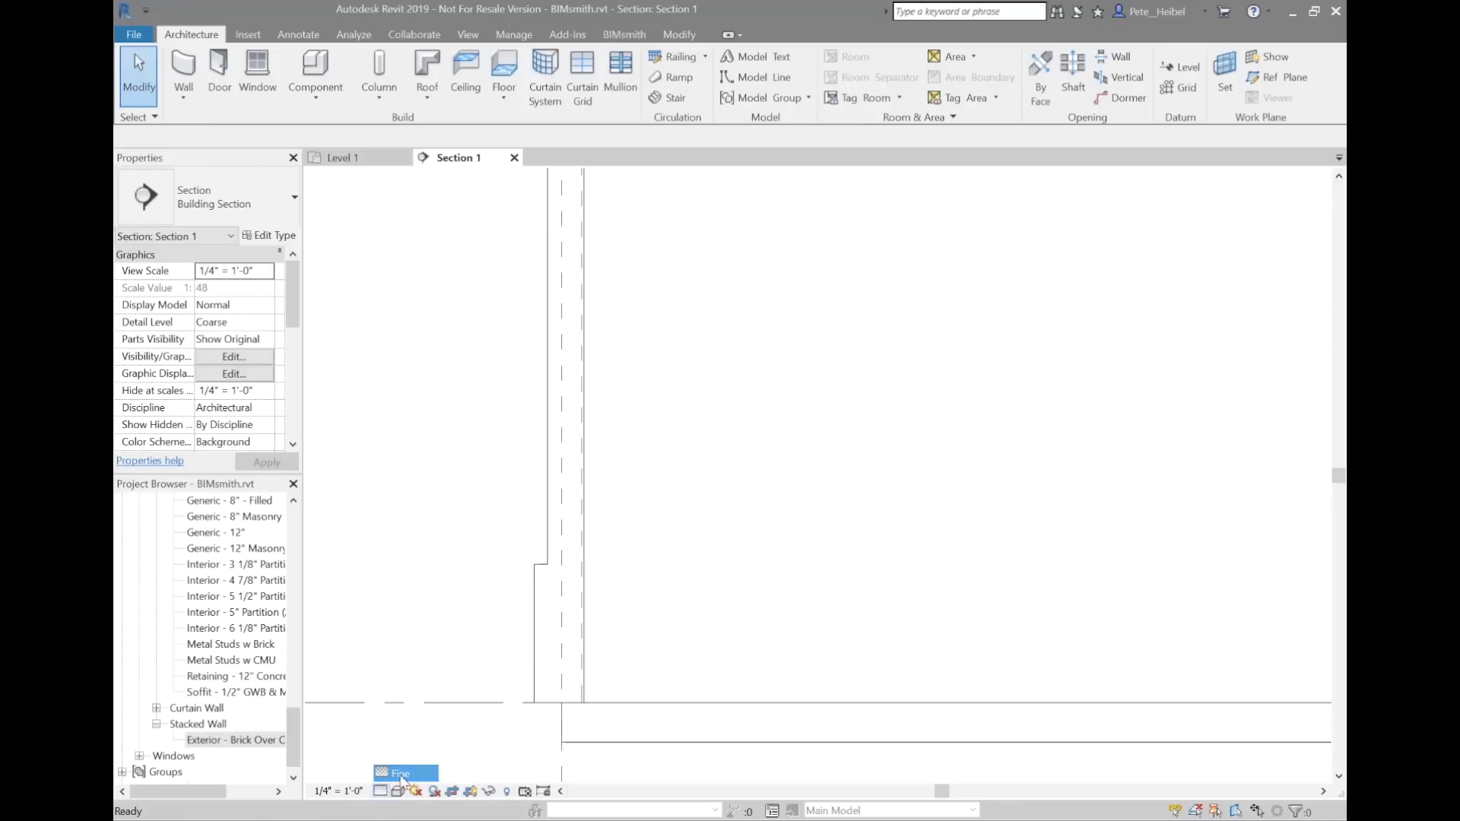
pyautogui.click(401, 770)
pyautogui.scroll(3, 555, 734)
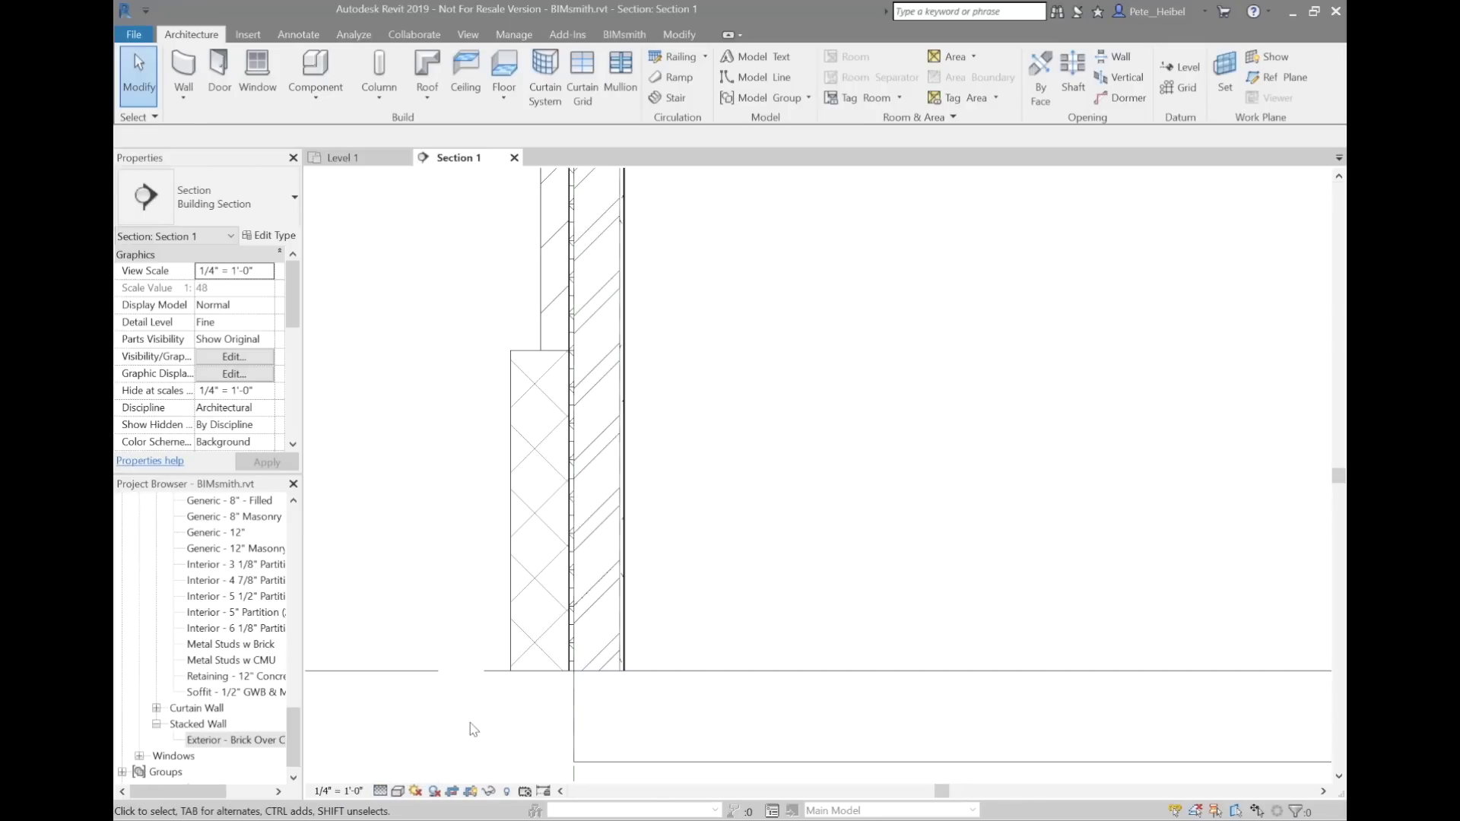
# In the structure of wall type Metal Studs w CMU, unlock the bottom edges of all layers outside the core
pyautogui.click(232, 662)
pyautogui.doubleClick(232, 662)
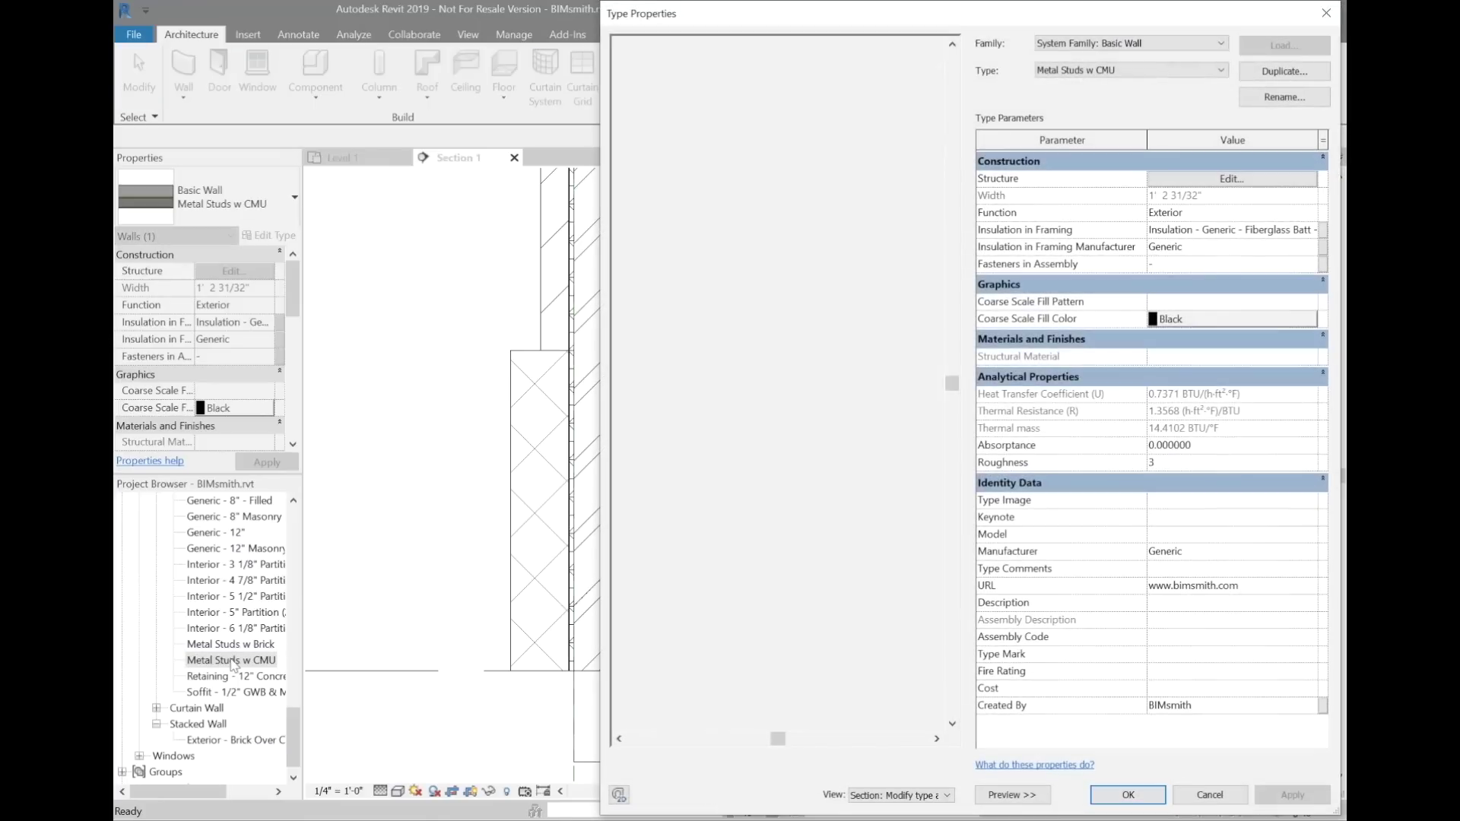
pyautogui.scroll(4, 782, 728)
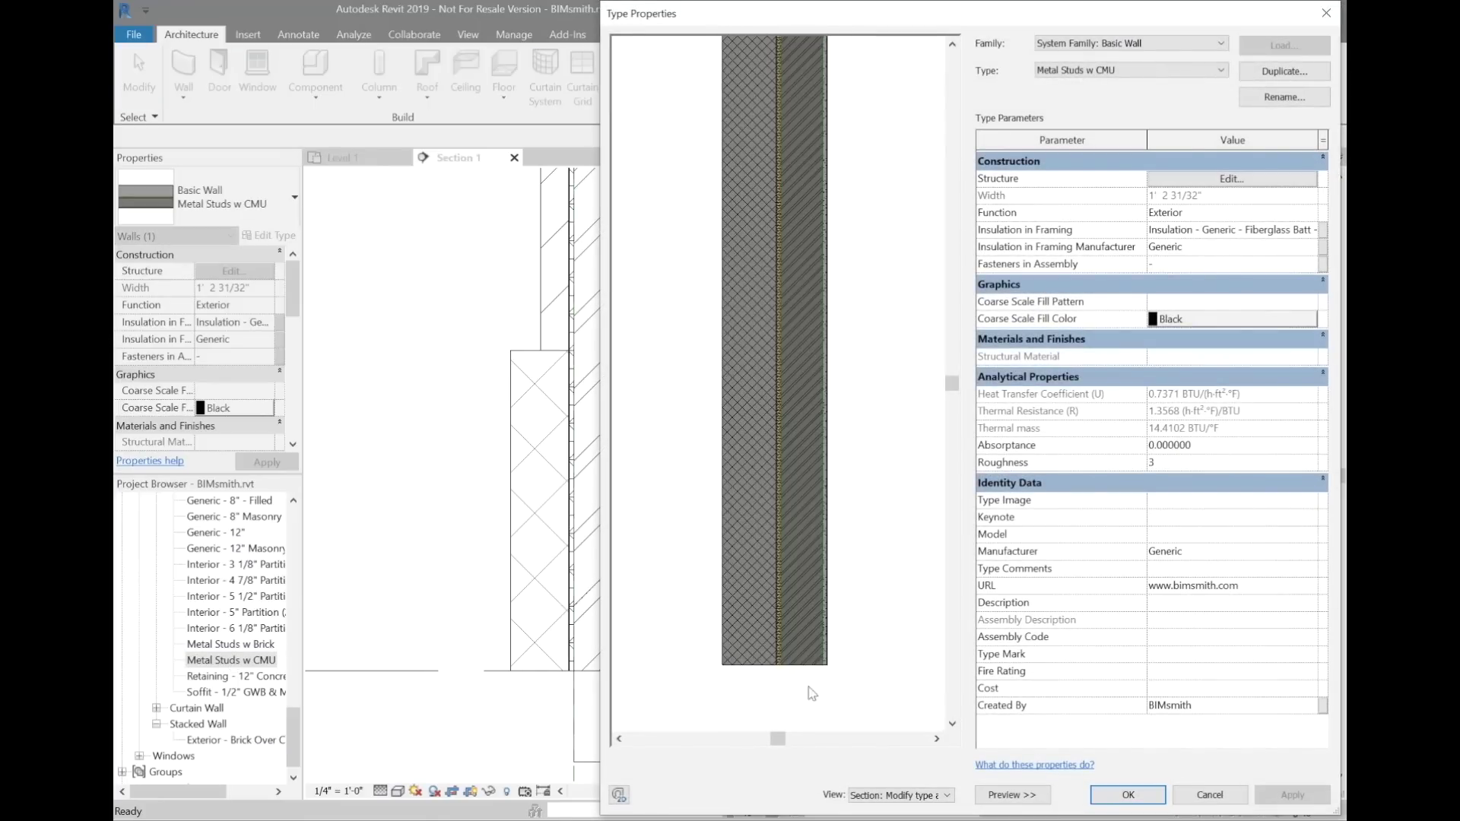
pyautogui.click(1166, 176)
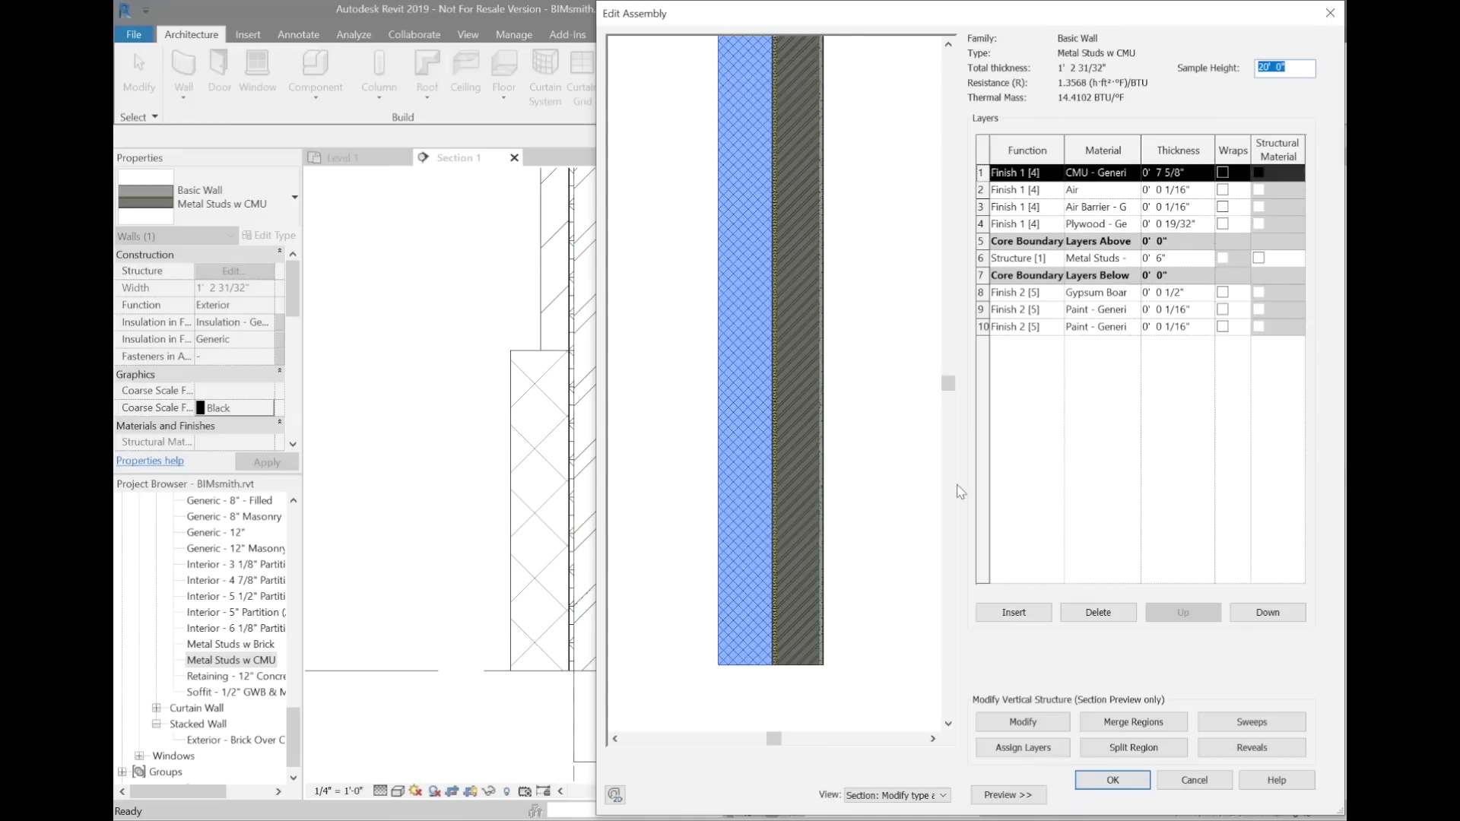
pyautogui.click(1035, 729)
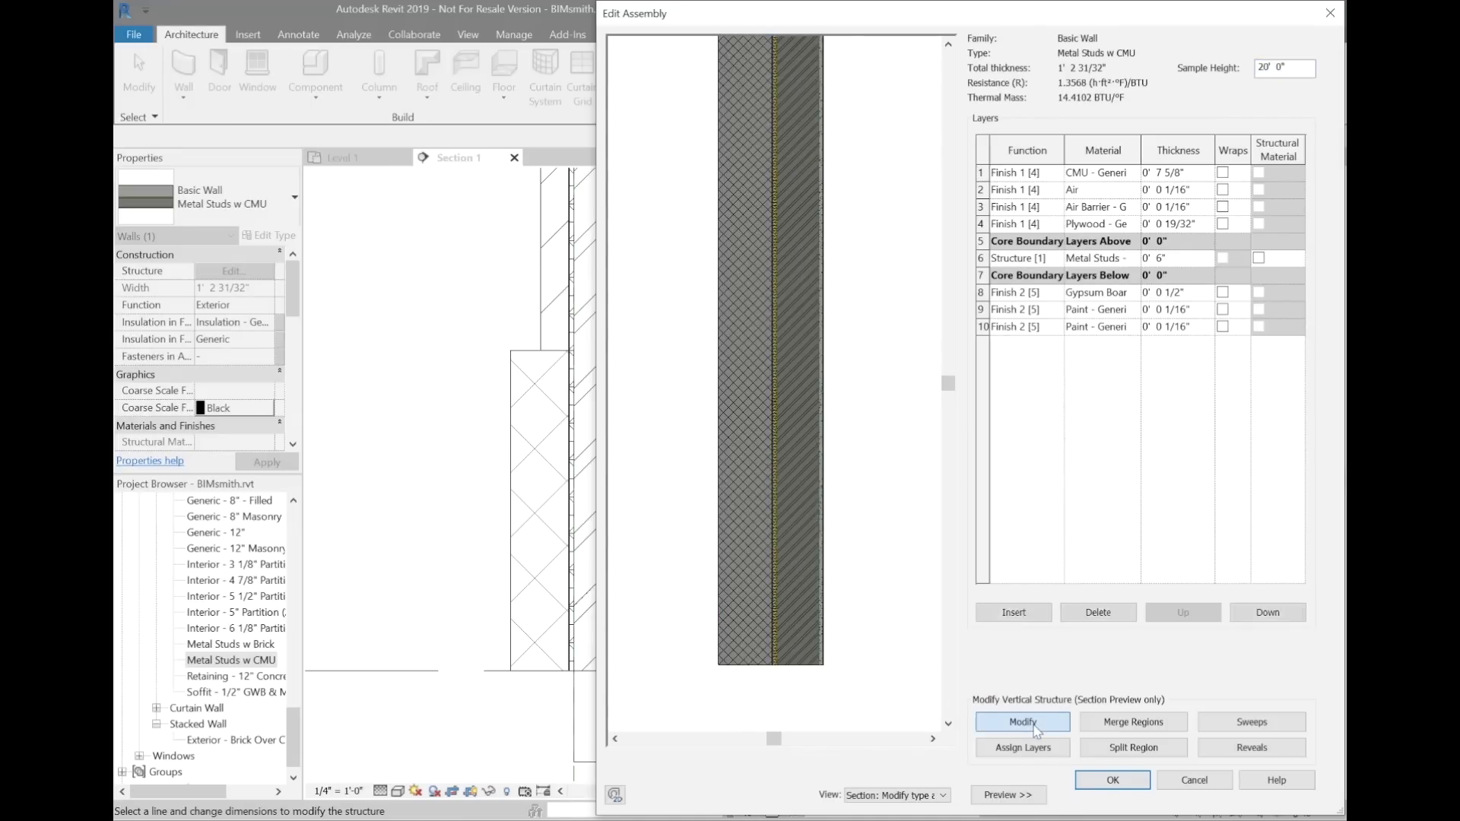
pyautogui.scroll(5, 781, 684)
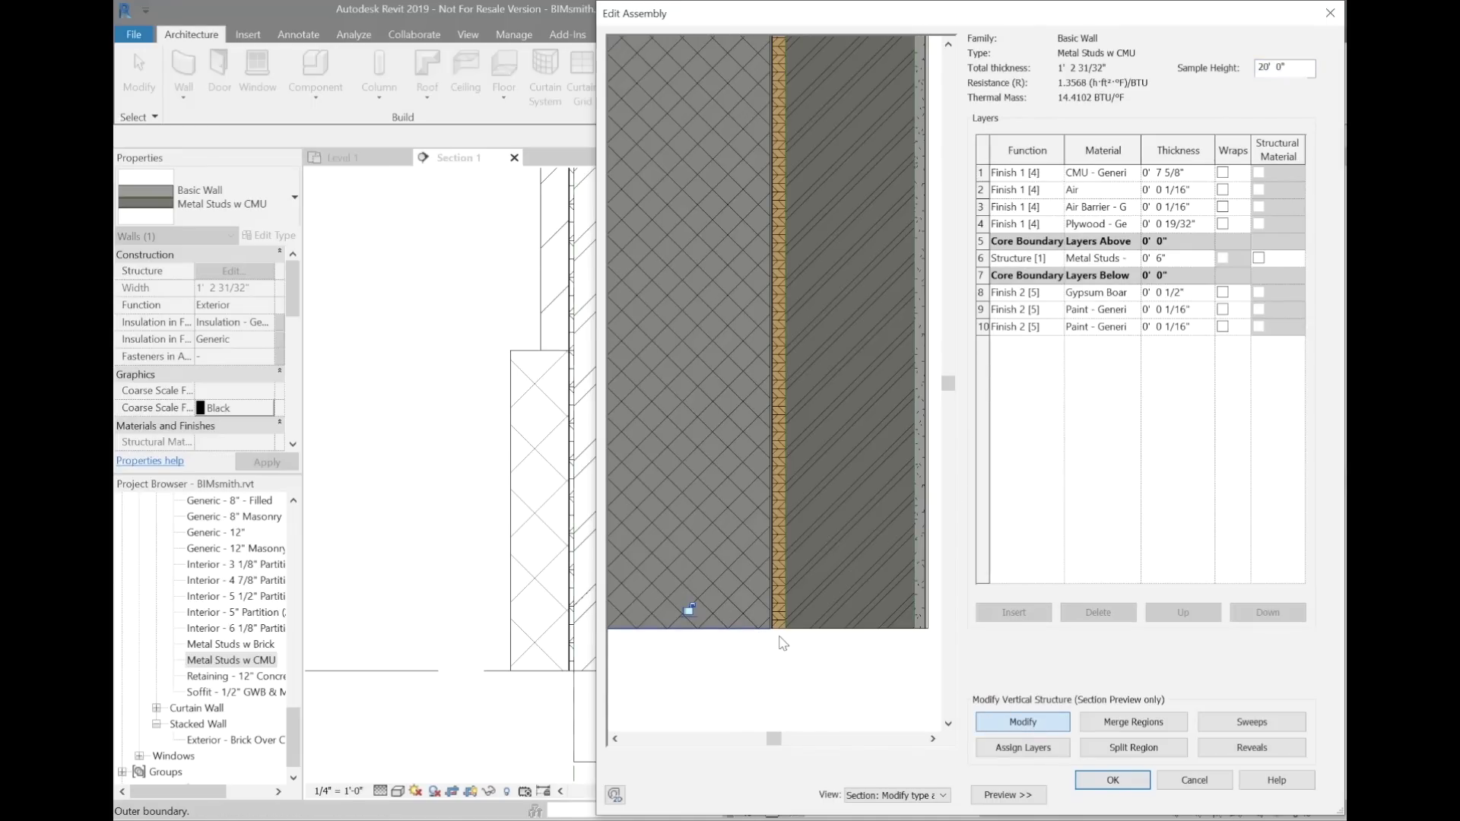
pyautogui.scroll(3, 723, 620)
pyautogui.scroll(3, 752, 609)
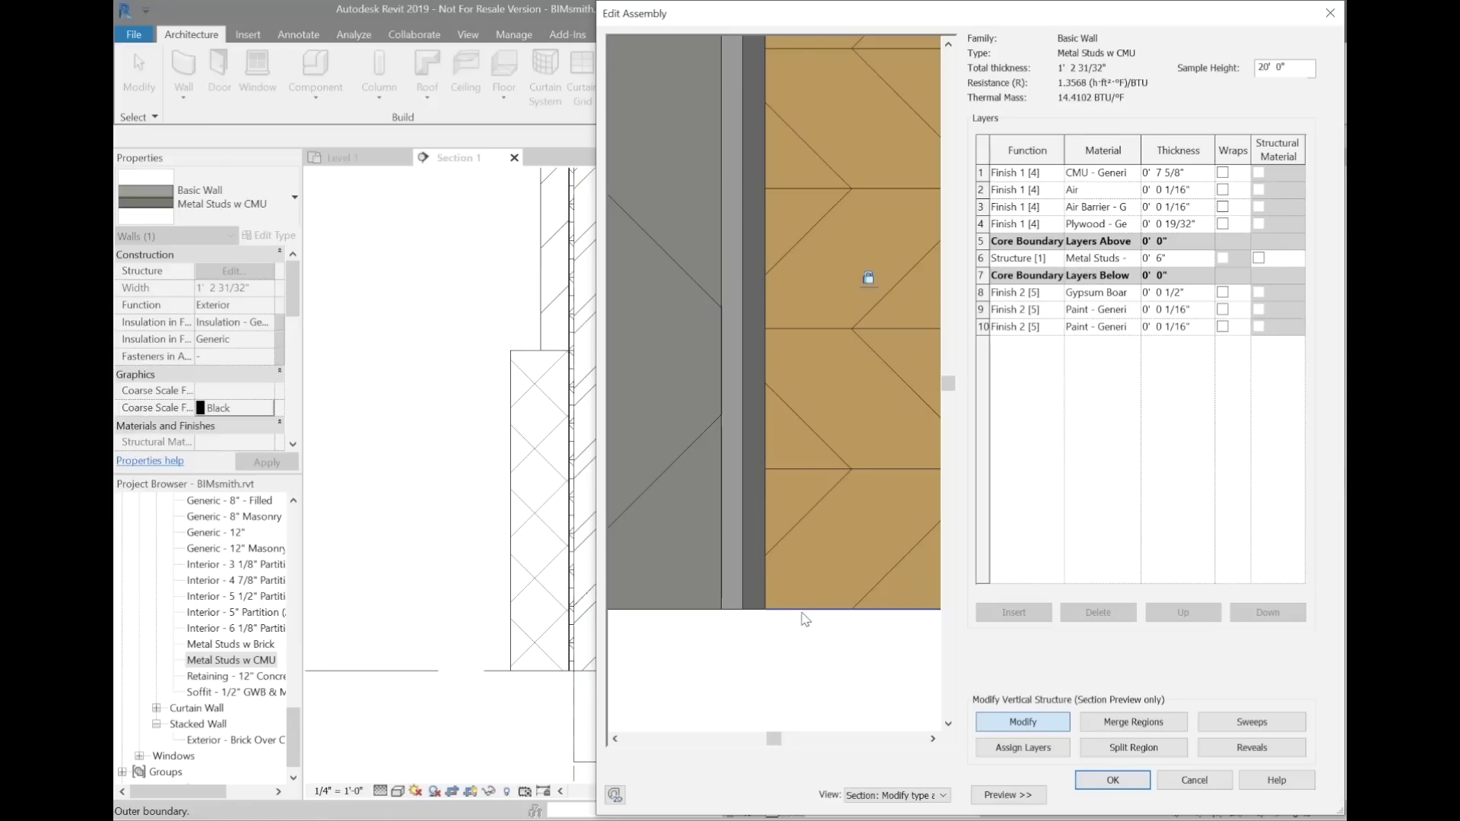
pyautogui.scroll(-2, 810, 456)
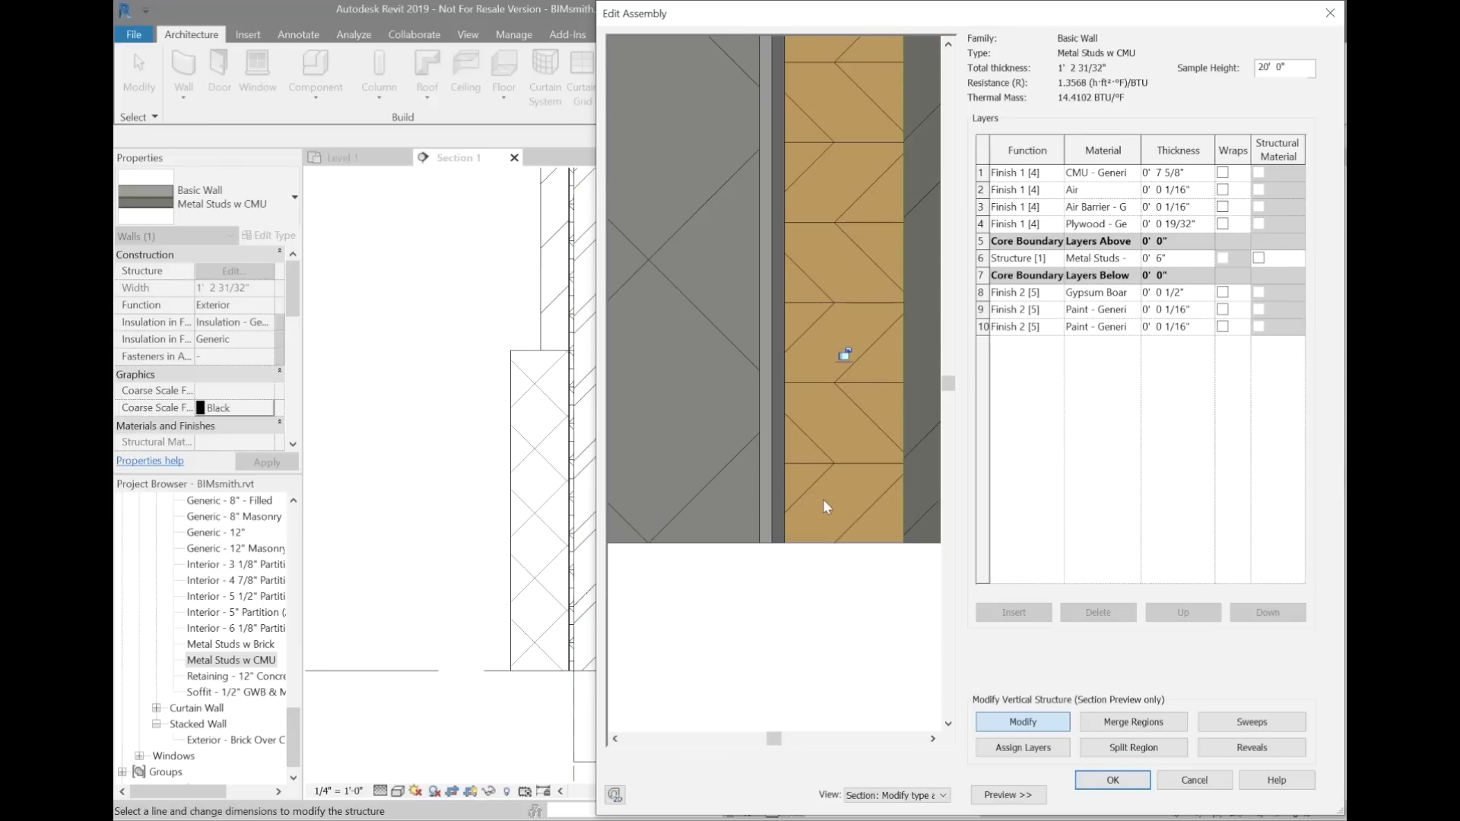
pyautogui.scroll(-3, 845, 354)
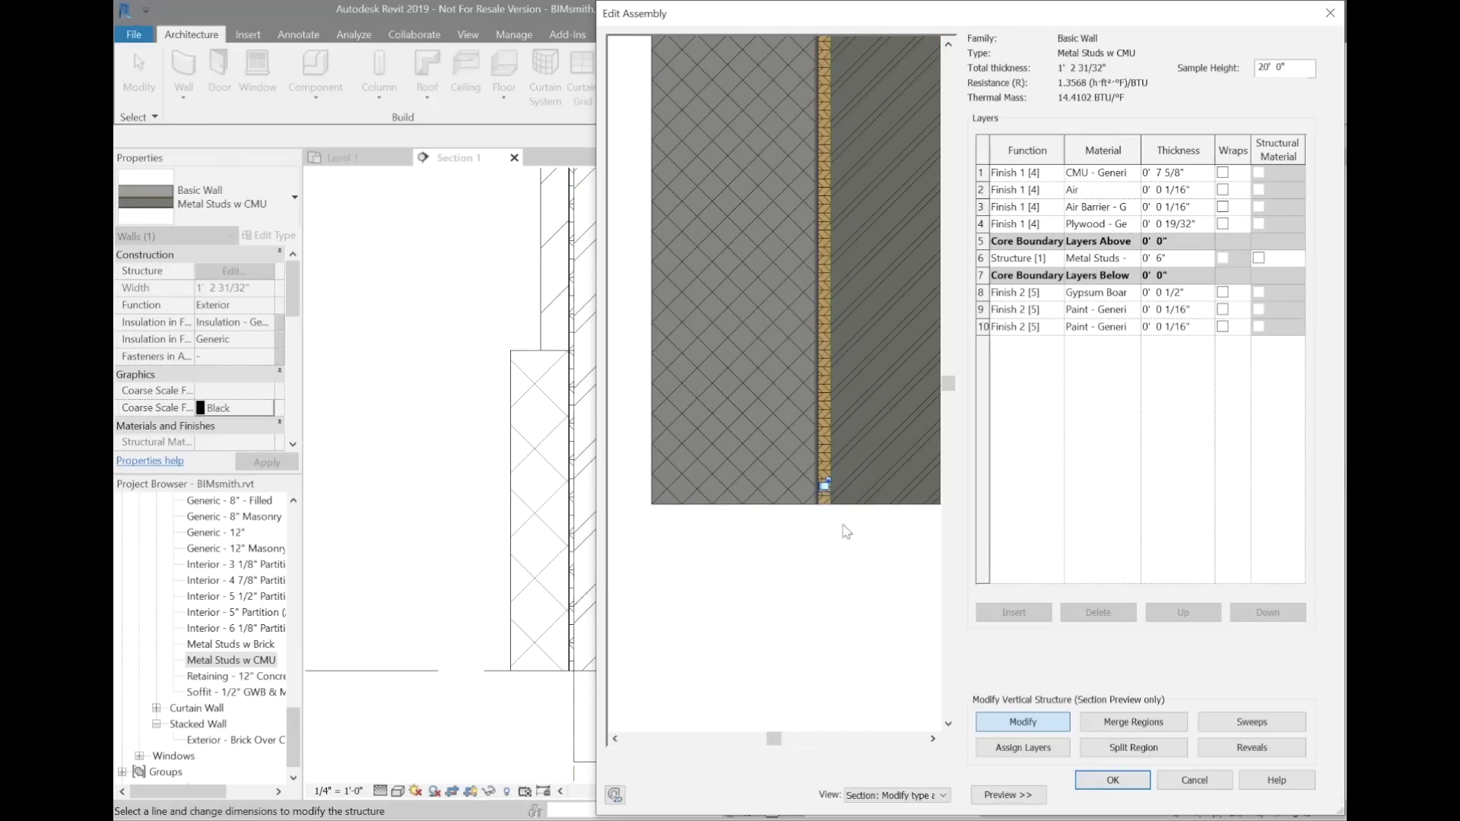
pyautogui.click(1111, 776)
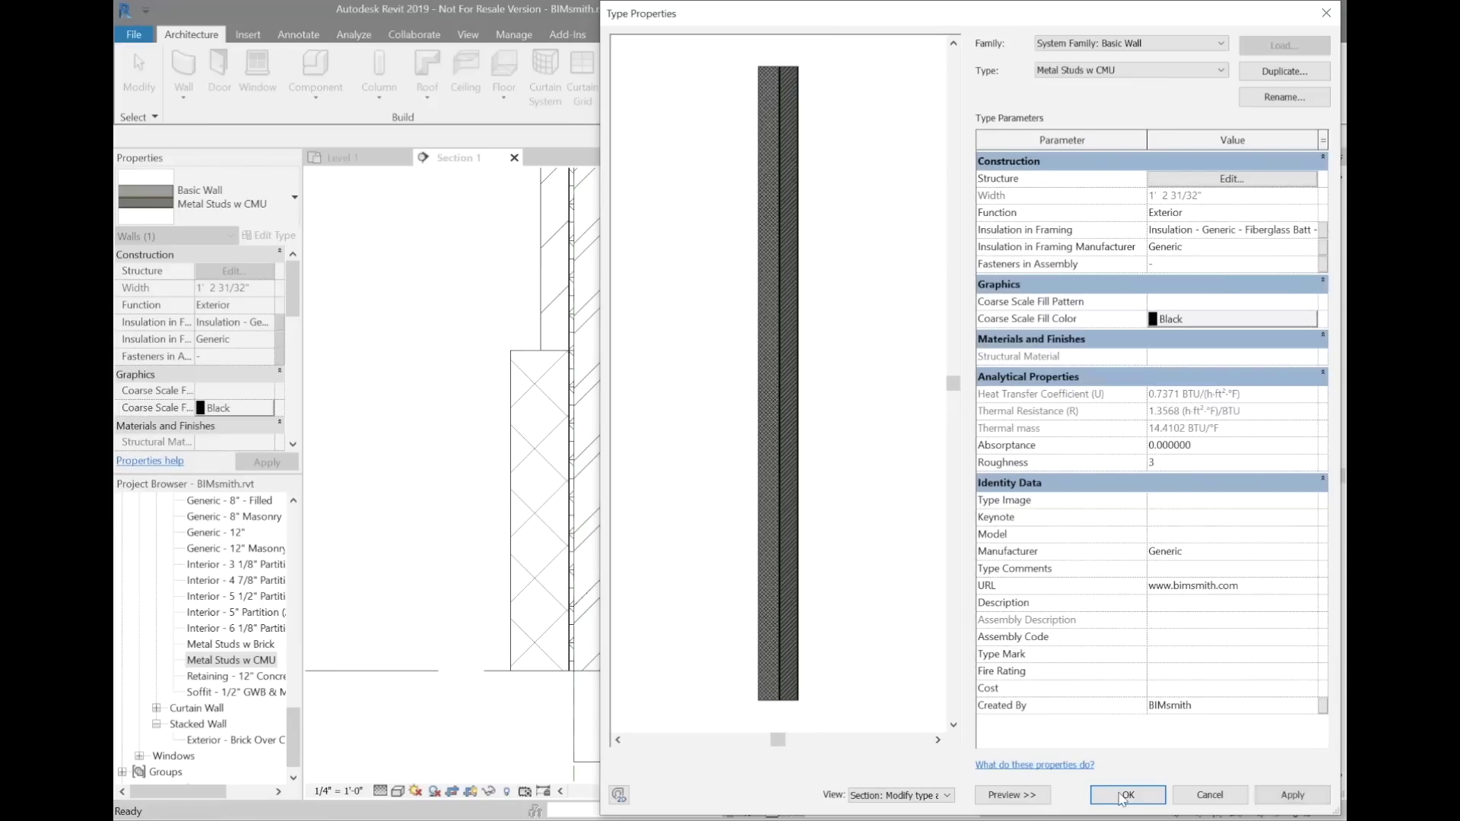
pyautogui.click(1168, 795)
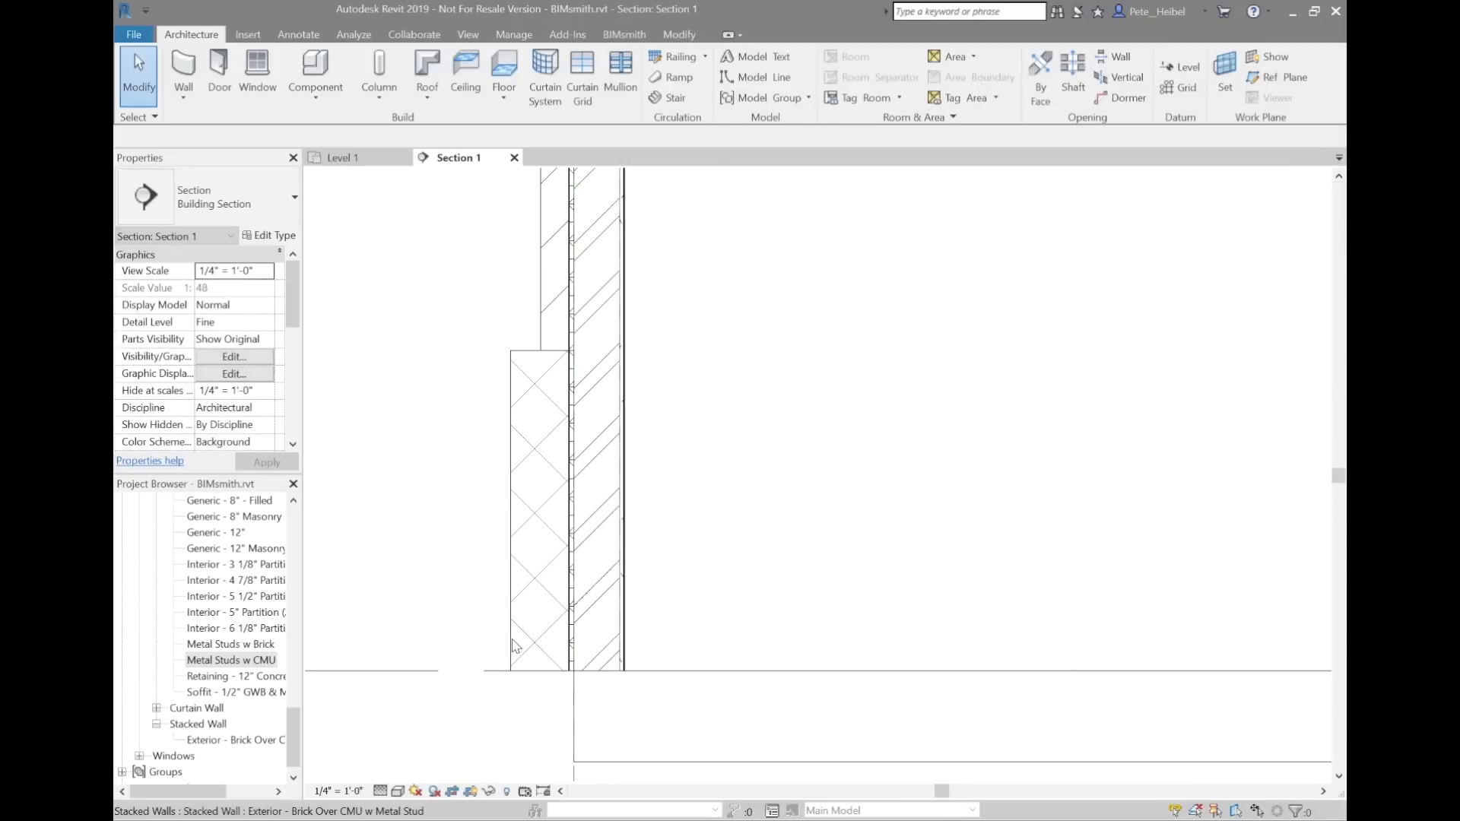
# Extend the stacked wall's unlocked exterior layers downward and align their base with the underside of the Generic - 12" floor
pyautogui.click(537, 668)
pyautogui.moveTo(542, 681); pyautogui.dragTo(542, 764)
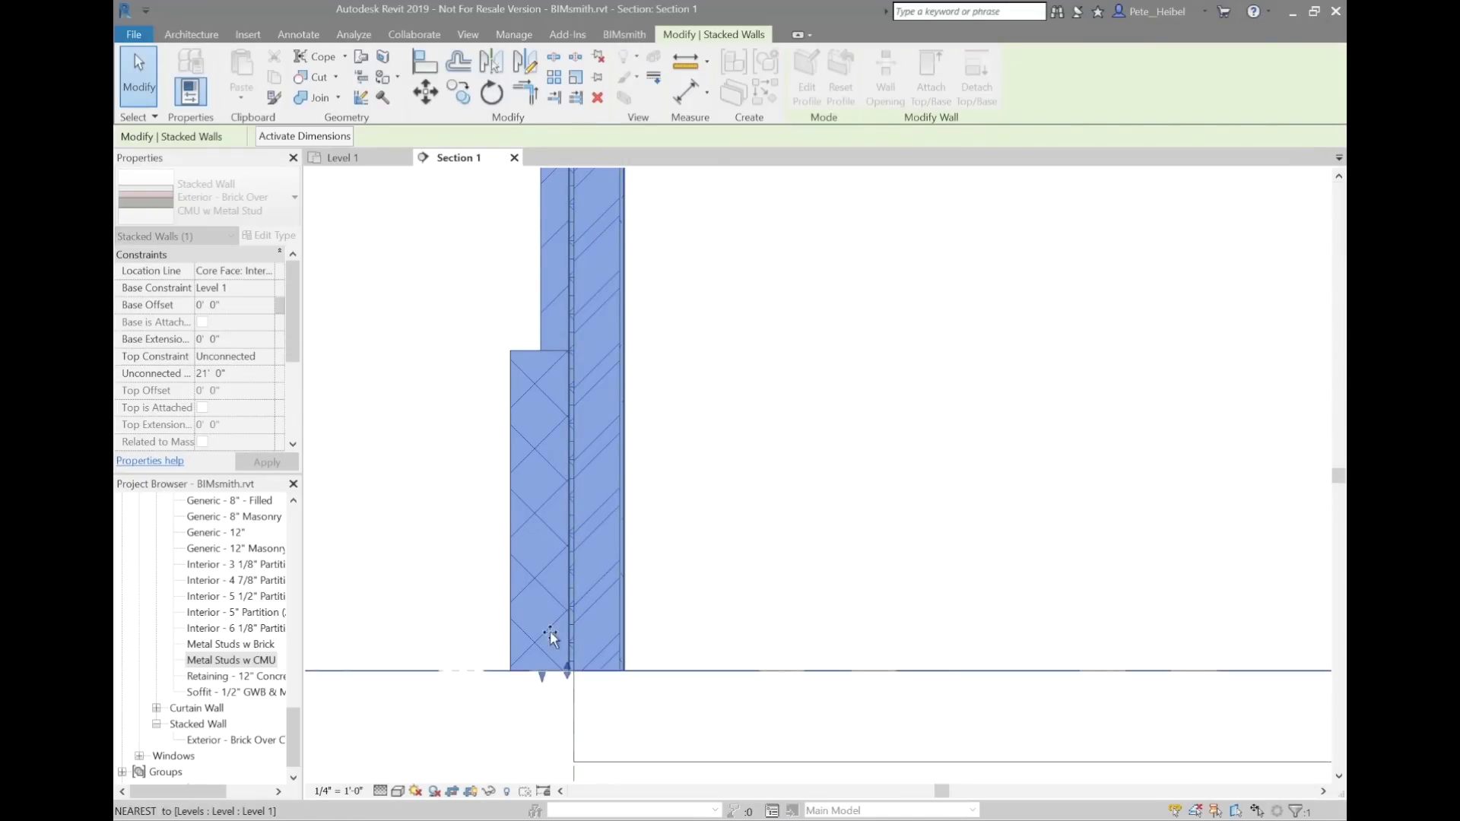
pyautogui.press('a')
pyautogui.press('l')
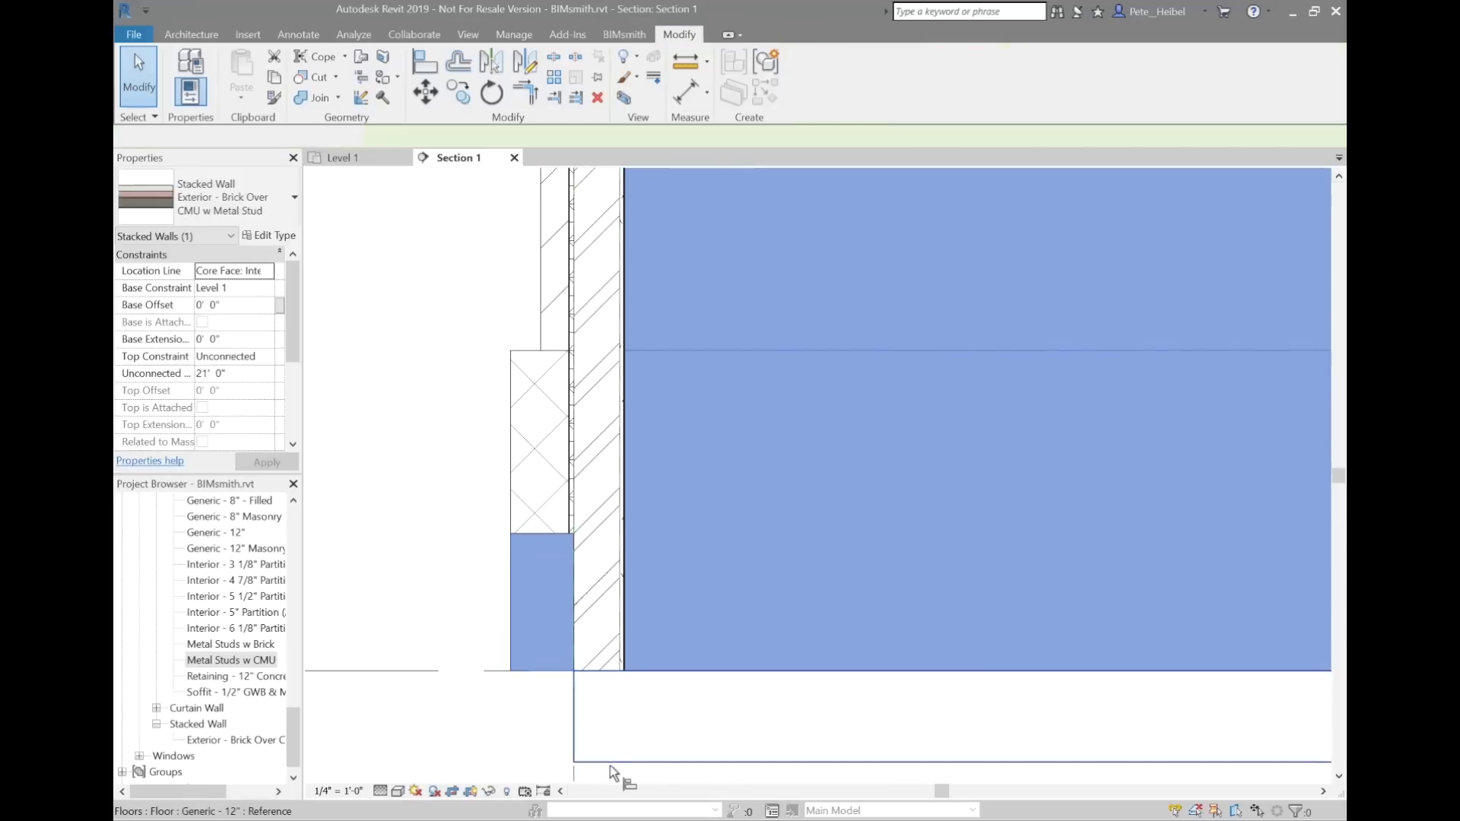
pyautogui.click(552, 541)
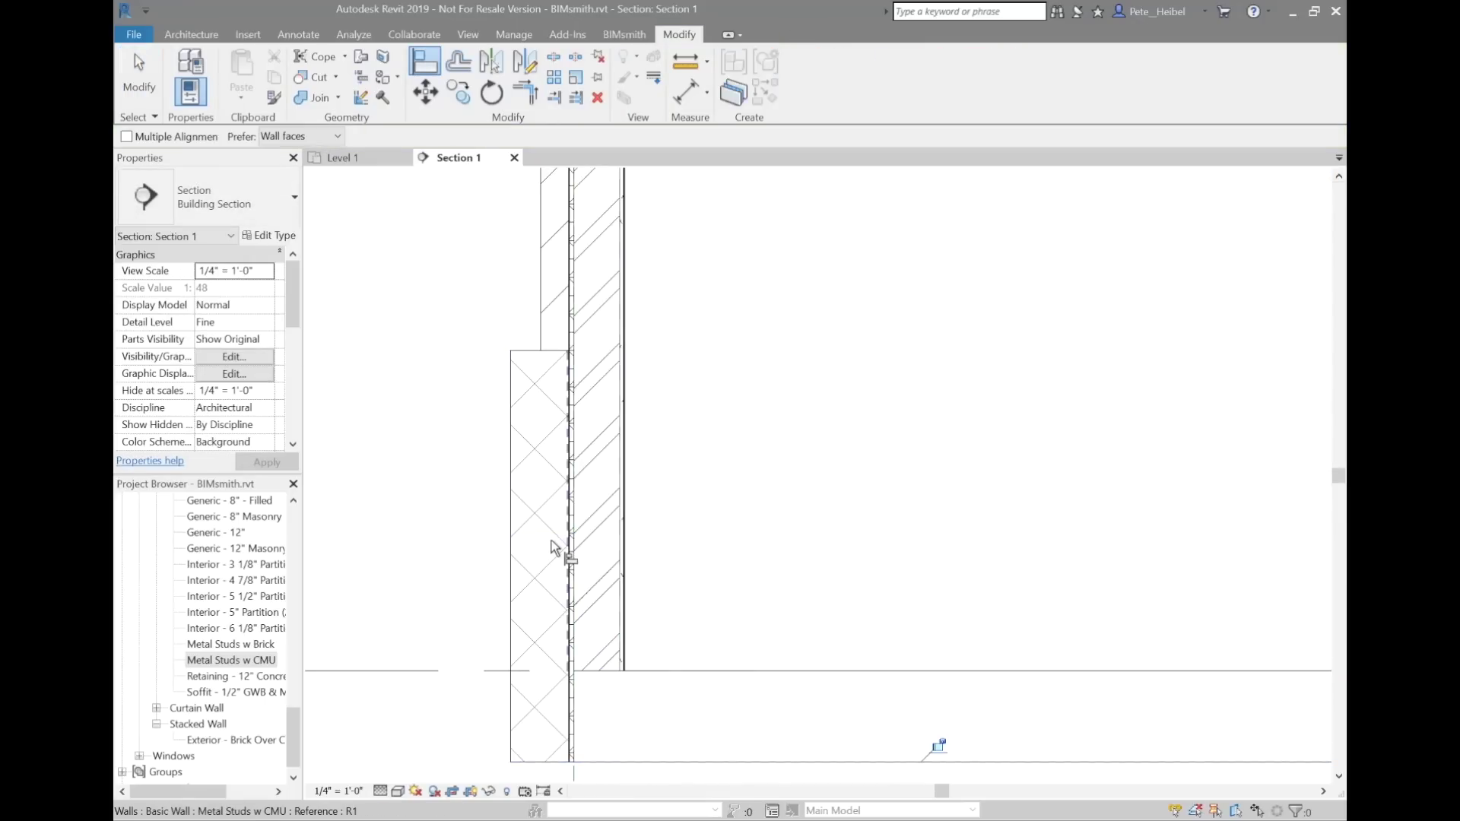
# In the default 3D view, use Match Type to apply the extended stacked wall's properties to the neighbouring walls
pyautogui.scroll(-10, 551, 541)
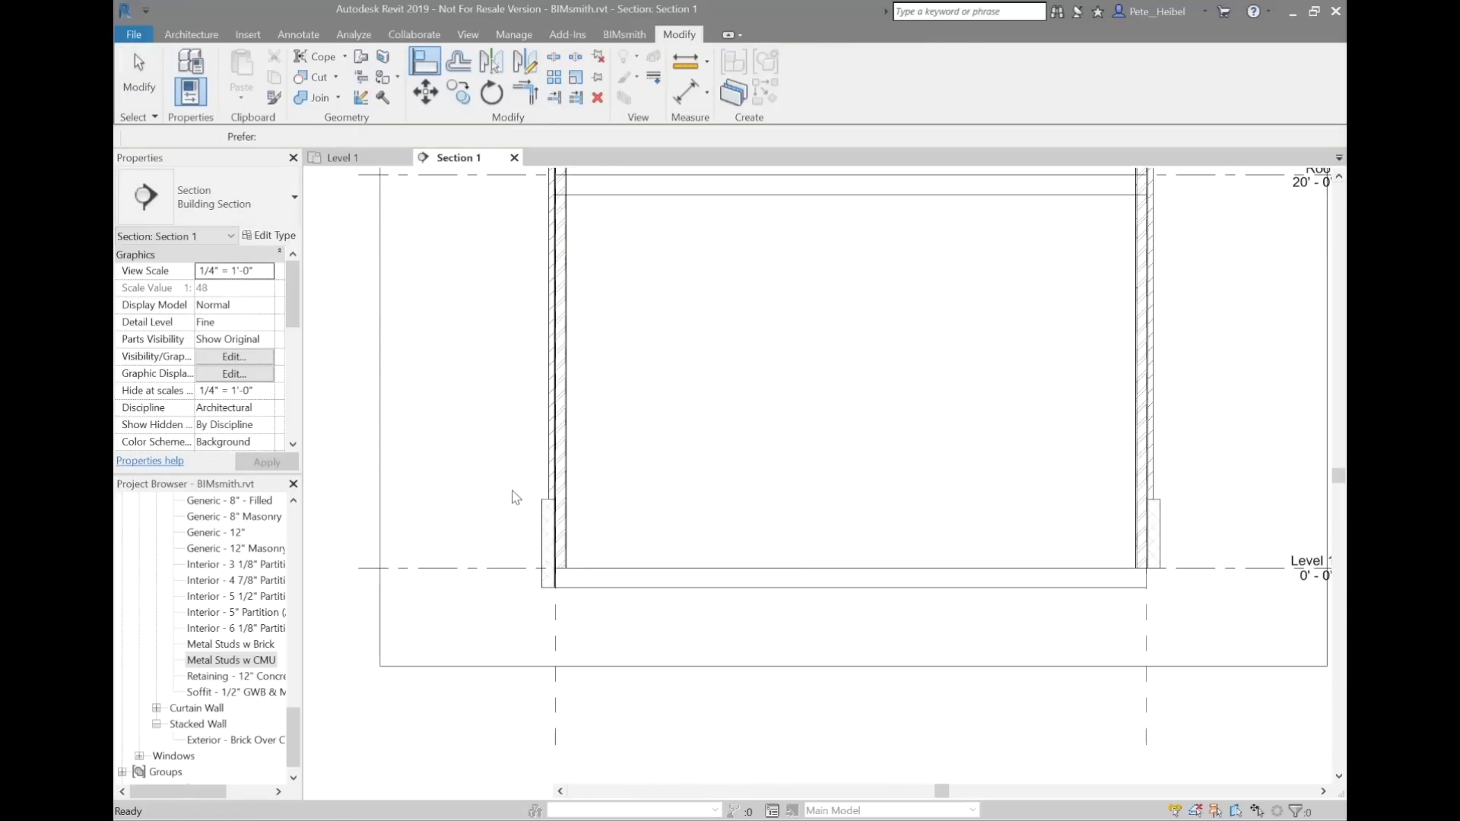
pyautogui.press('3')
pyautogui.press('d')
pyautogui.moveTo(867, 515)
pyautogui.keyDown('shift'); pyautogui.mouseDown(button='middle')
pyautogui.moveTo(1105, 512)
pyautogui.moveTo(851, 518)
pyautogui.mouseUp(button='middle'); pyautogui.keyUp('shift')
pyautogui.scroll(5, 850, 517)
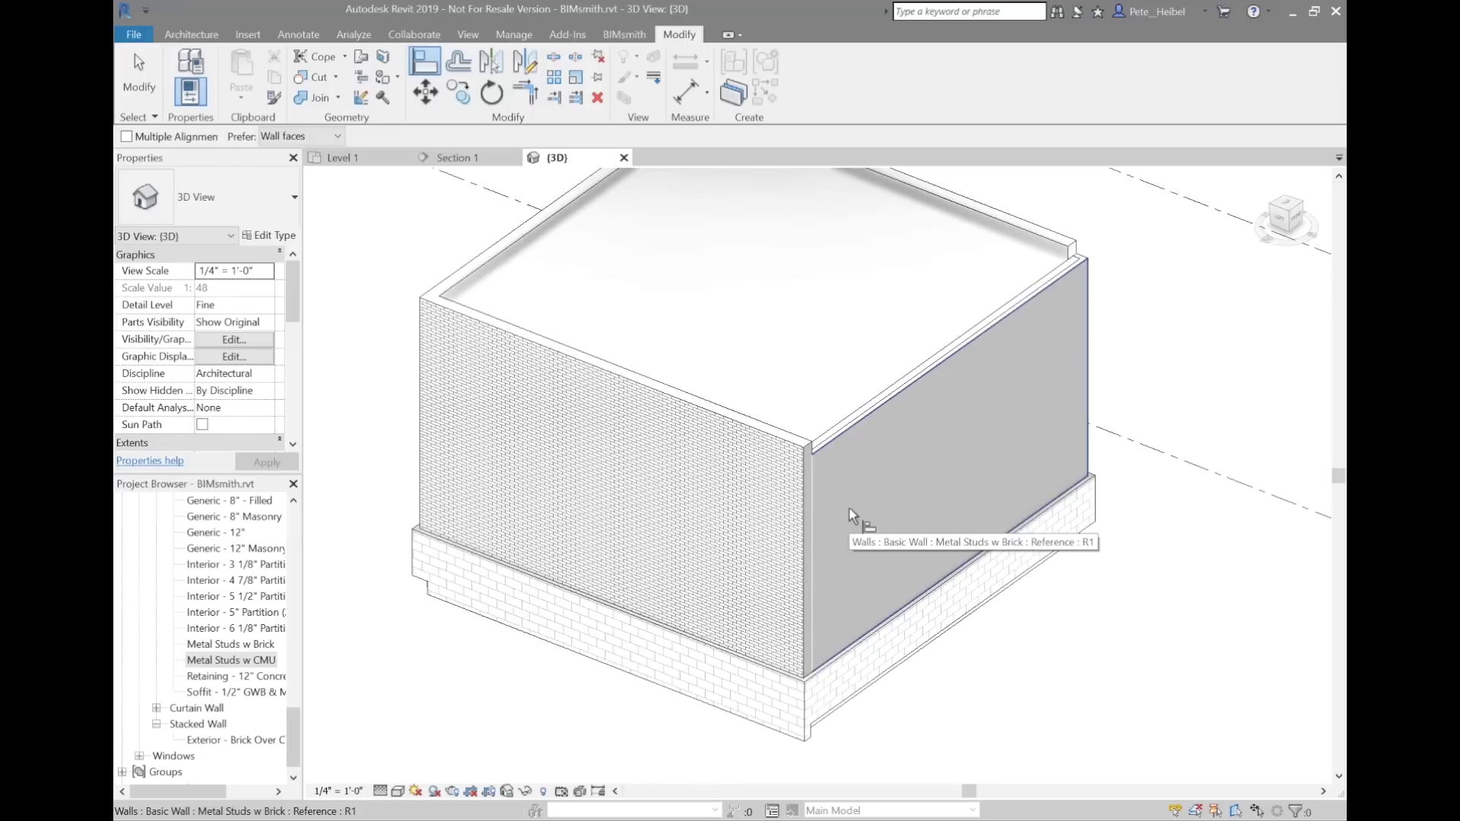
pyautogui.scroll(-1, 849, 516)
pyautogui.press('m')
pyautogui.press('a')
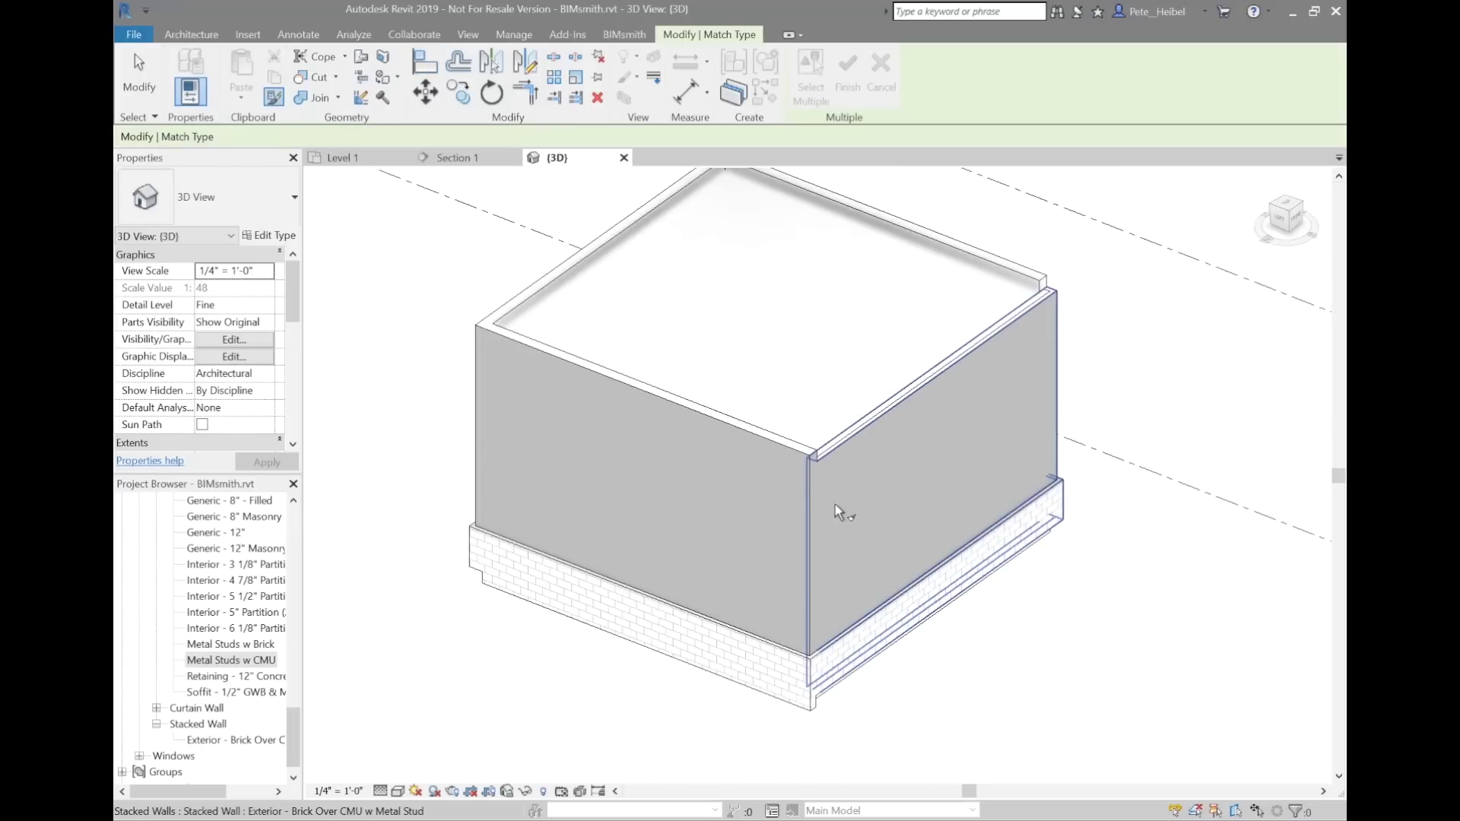
pyautogui.click(786, 491)
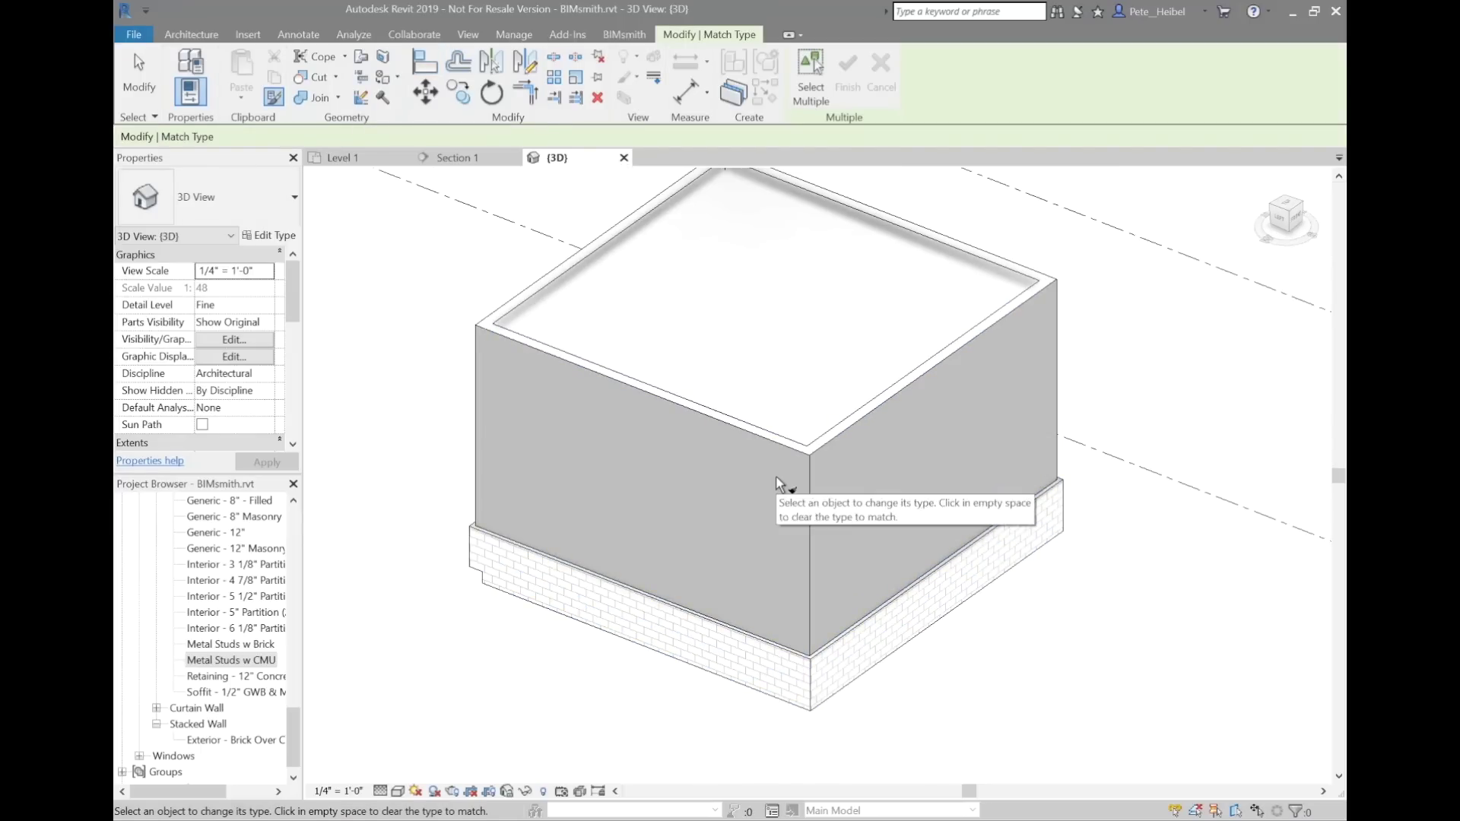
pyautogui.click(481, 425)
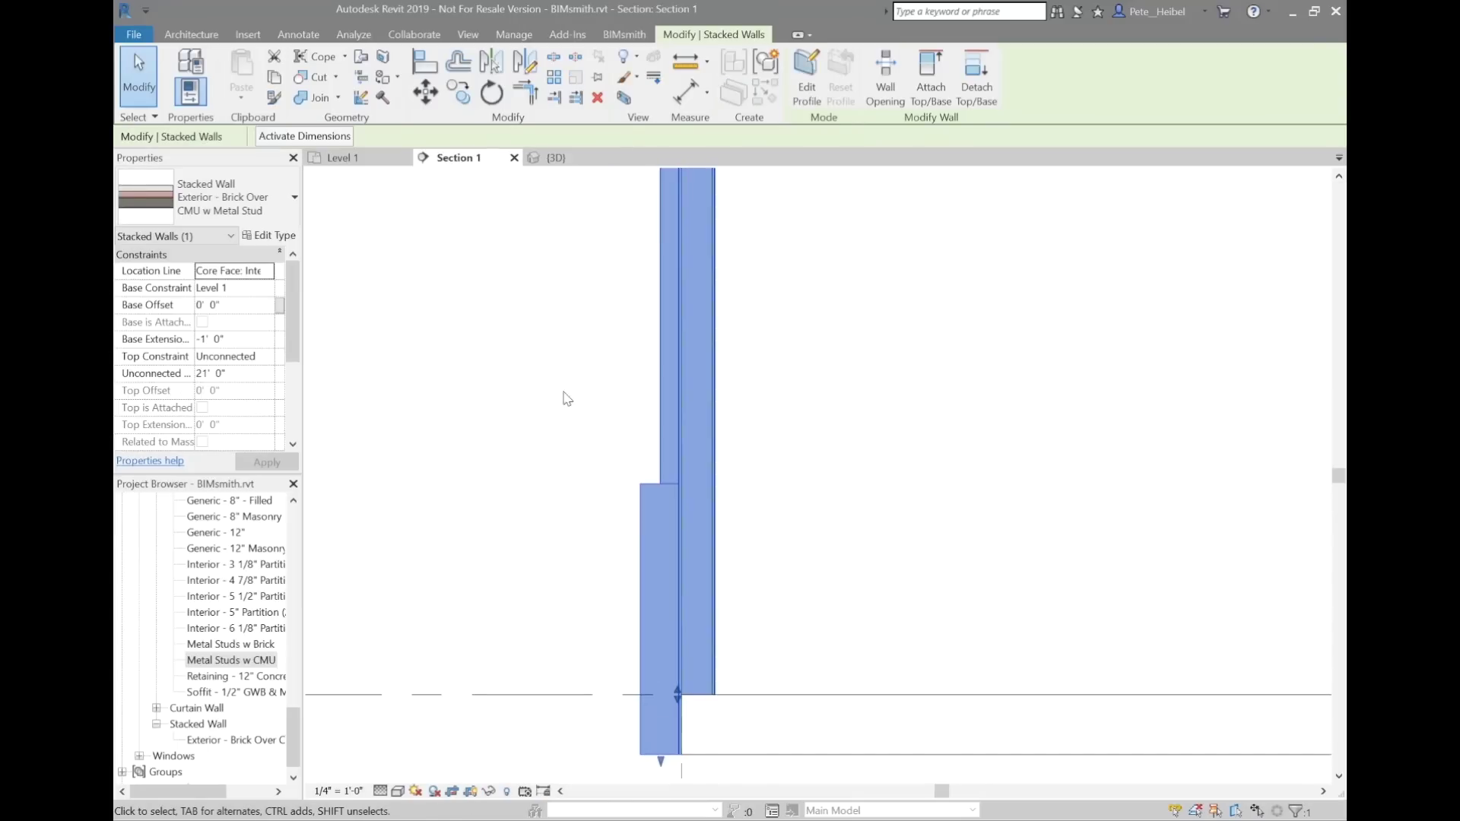
# Back in Section 1, add a wall sweep with the Sill-Precast : 5" Wide profile to the Metal Studs w CMU type
pyautogui.click(561, 397)
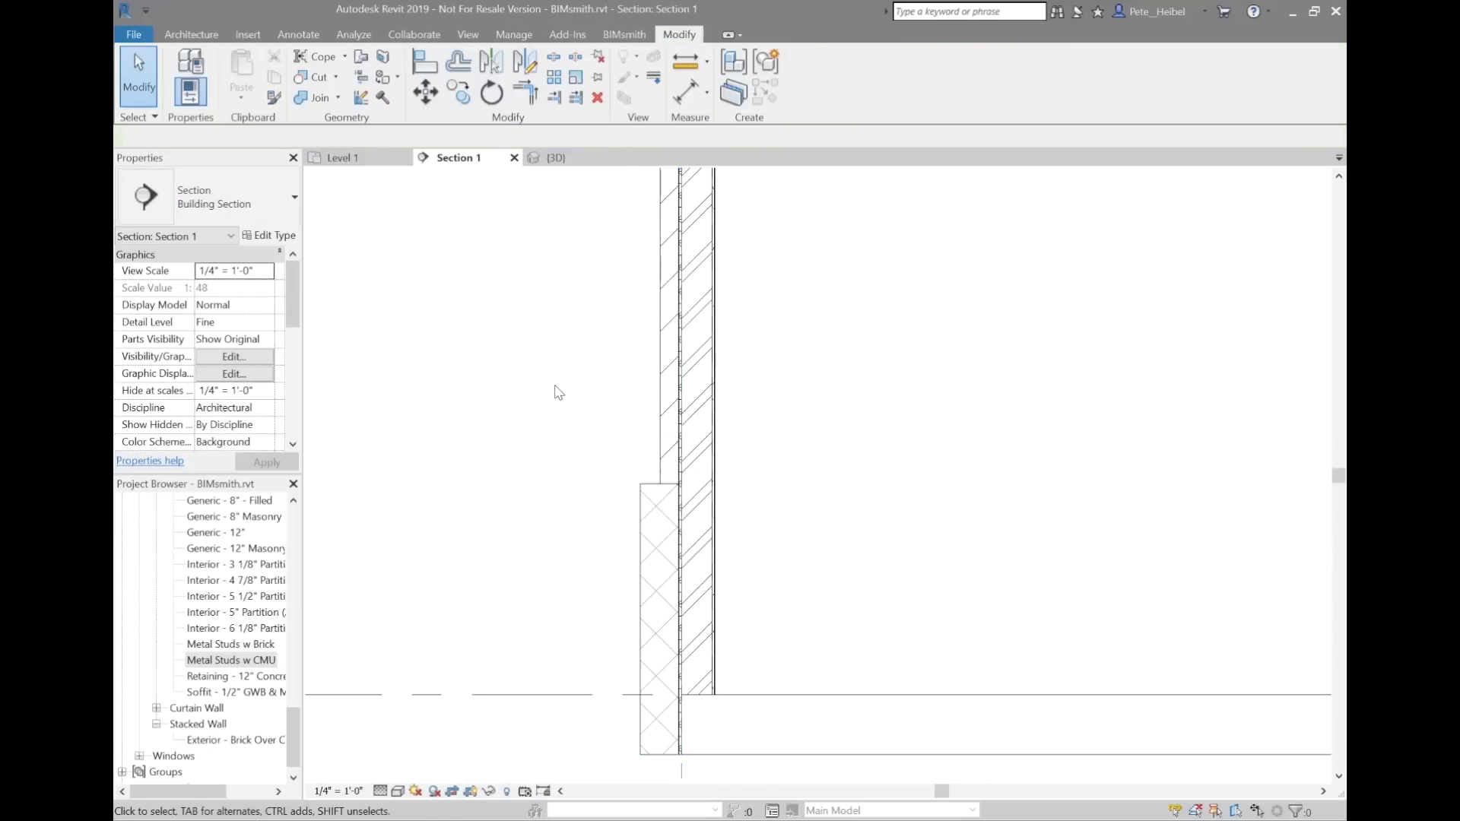
pyautogui.doubleClick(238, 662)
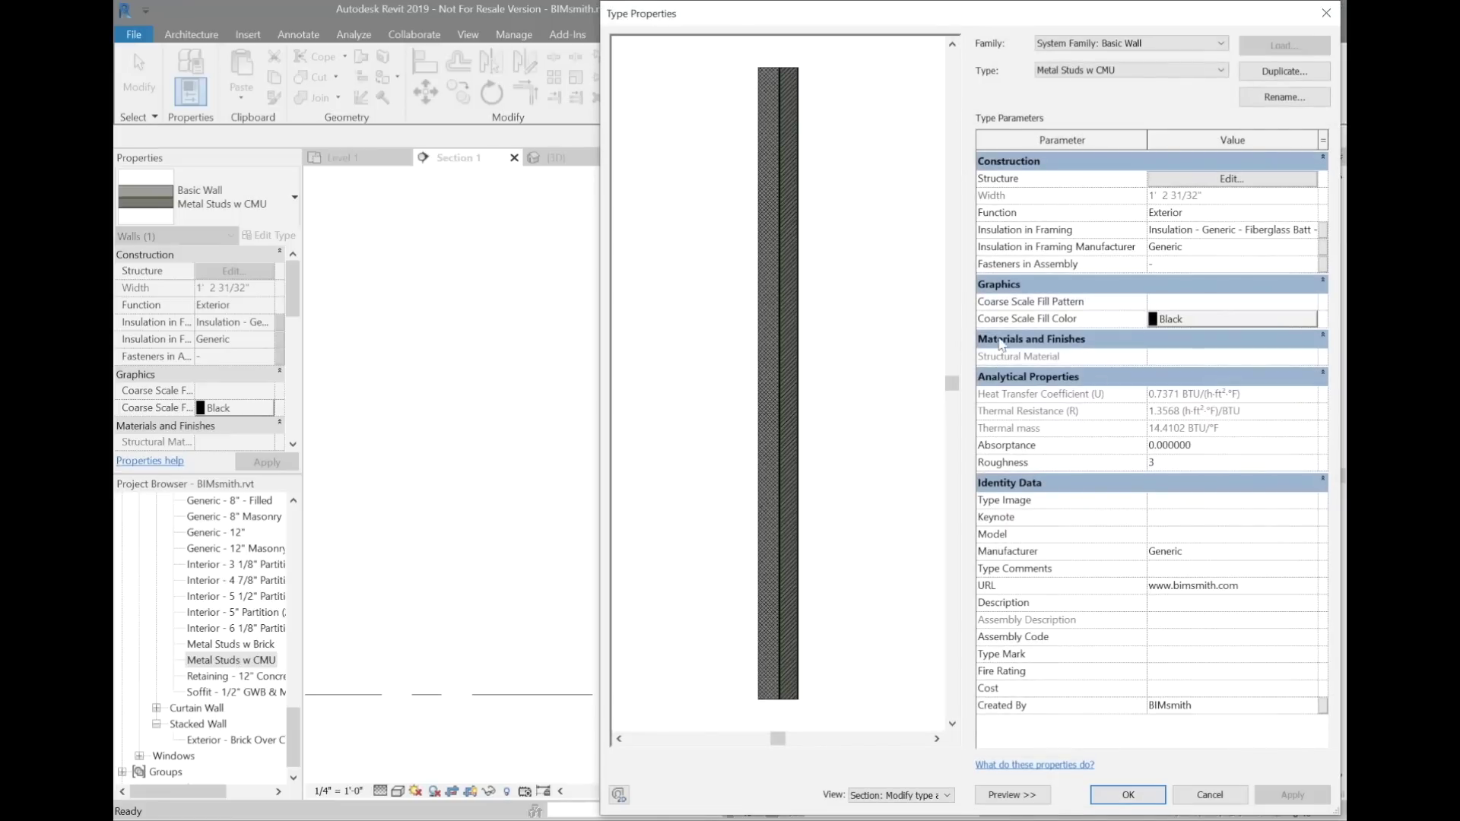
pyautogui.click(1177, 181)
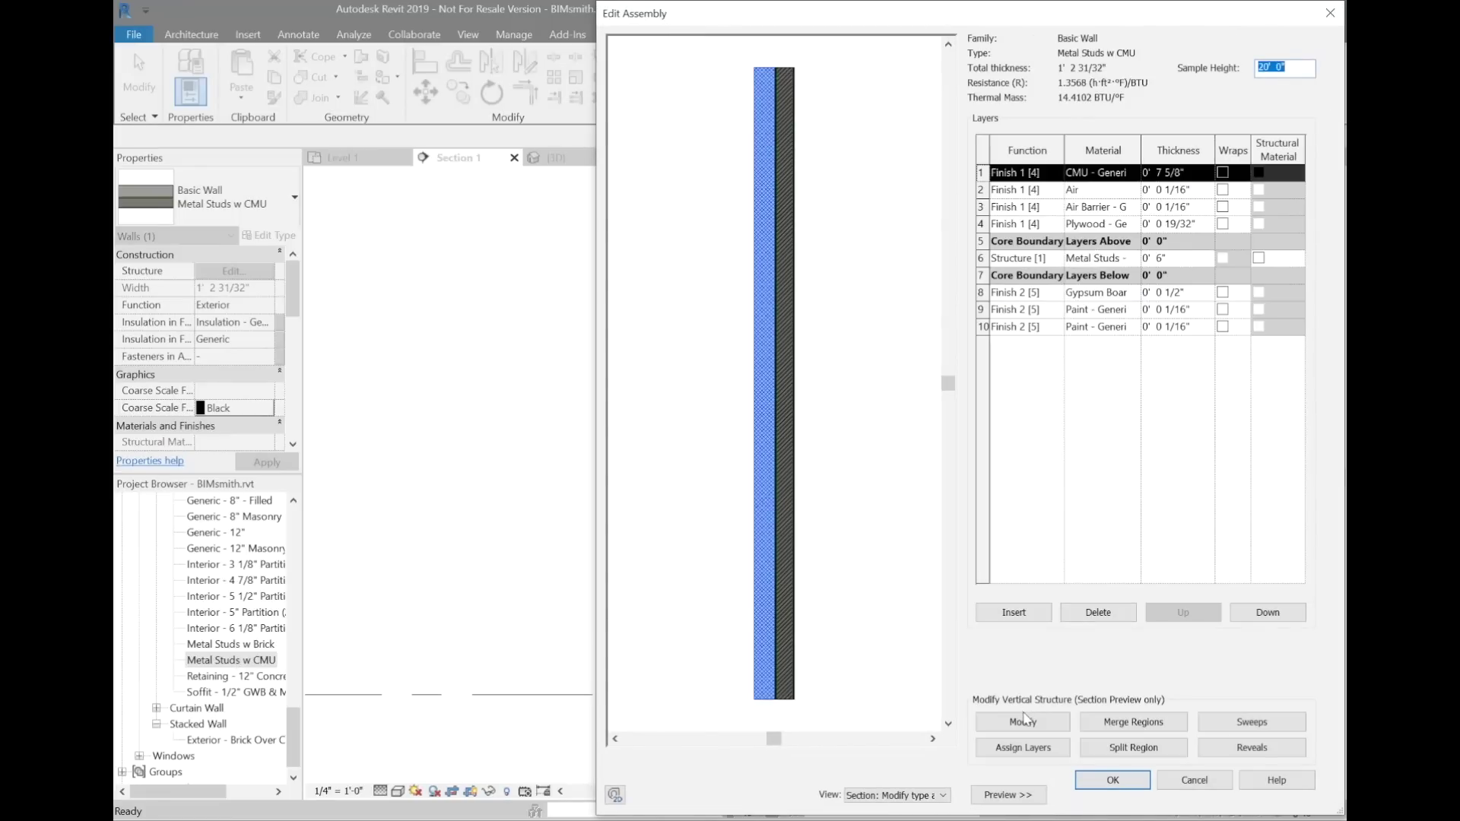
pyautogui.click(1232, 727)
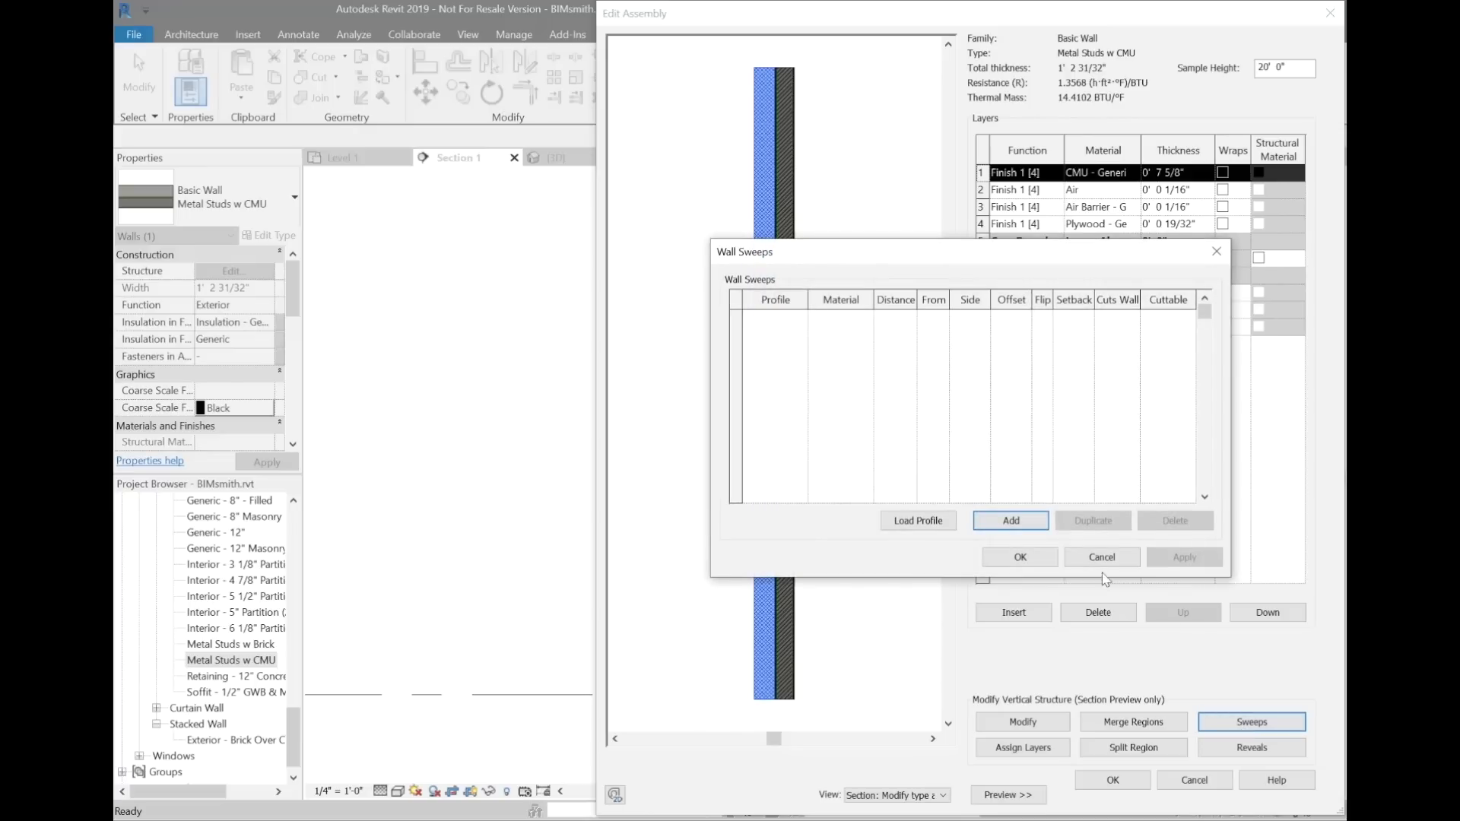
pyautogui.click(1012, 522)
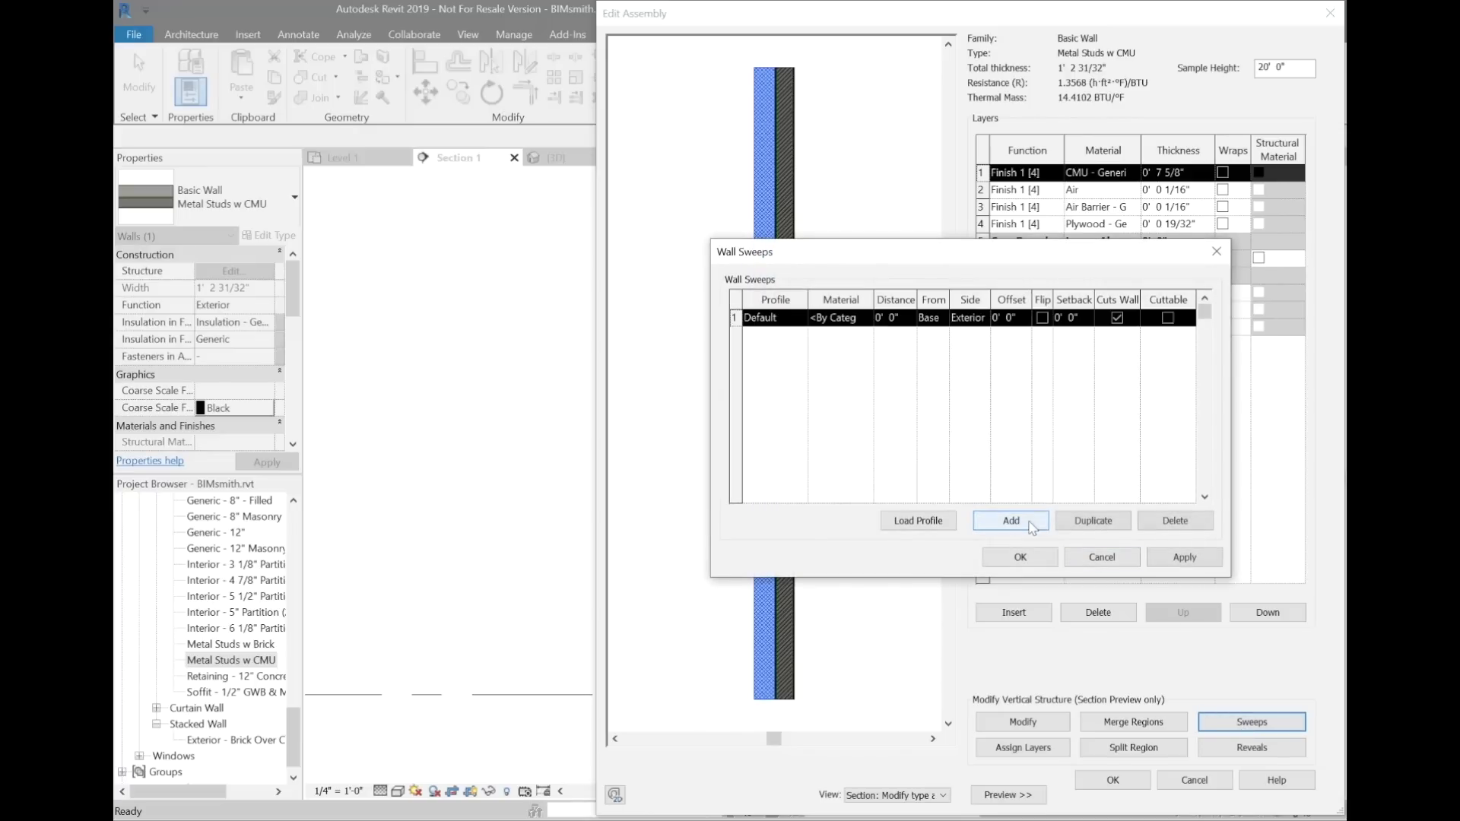
pyautogui.click(799, 317)
pyautogui.click(800, 318)
pyautogui.scroll(-4, 799, 371)
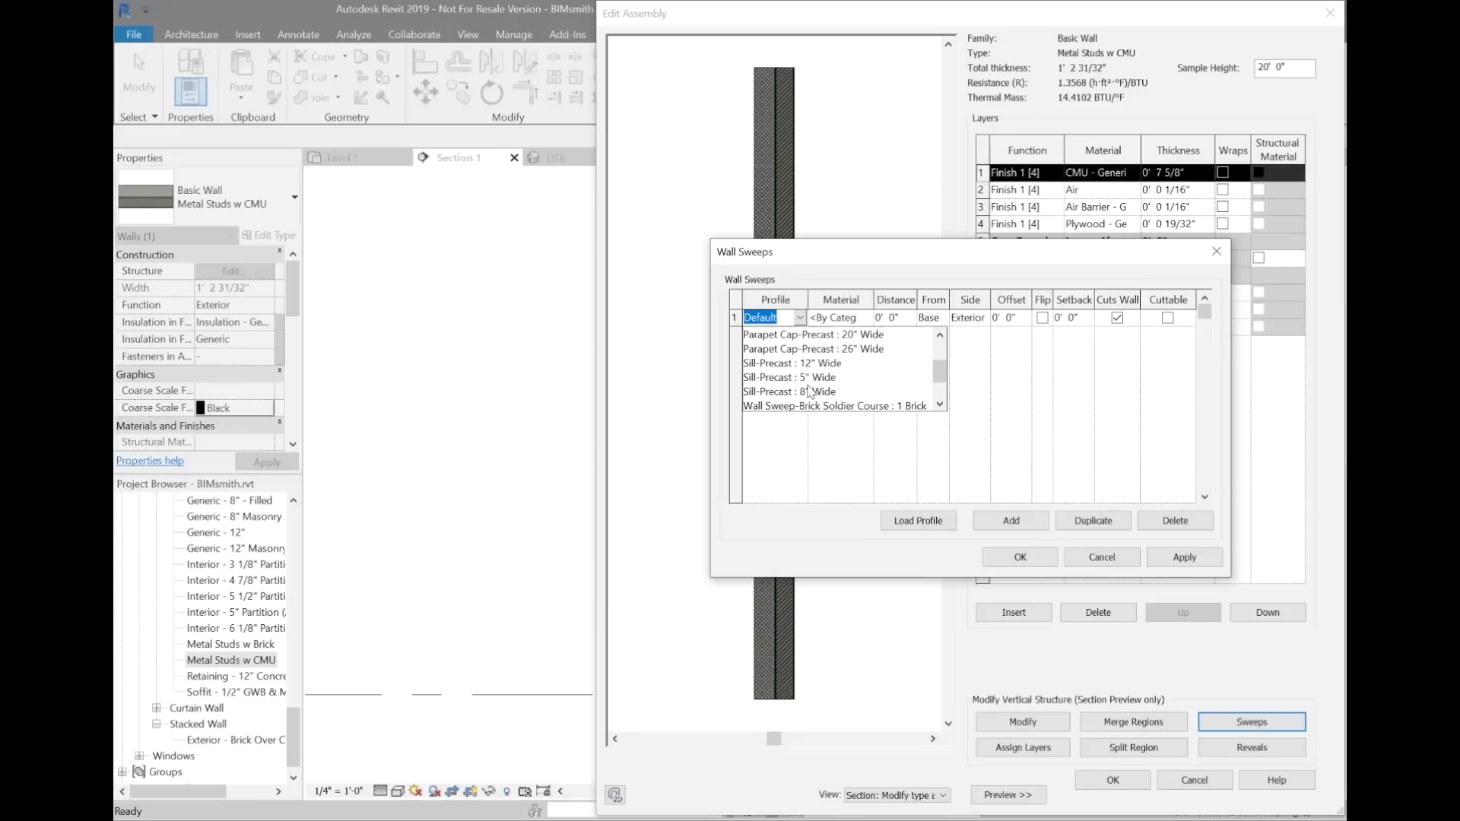
pyautogui.click(815, 393)
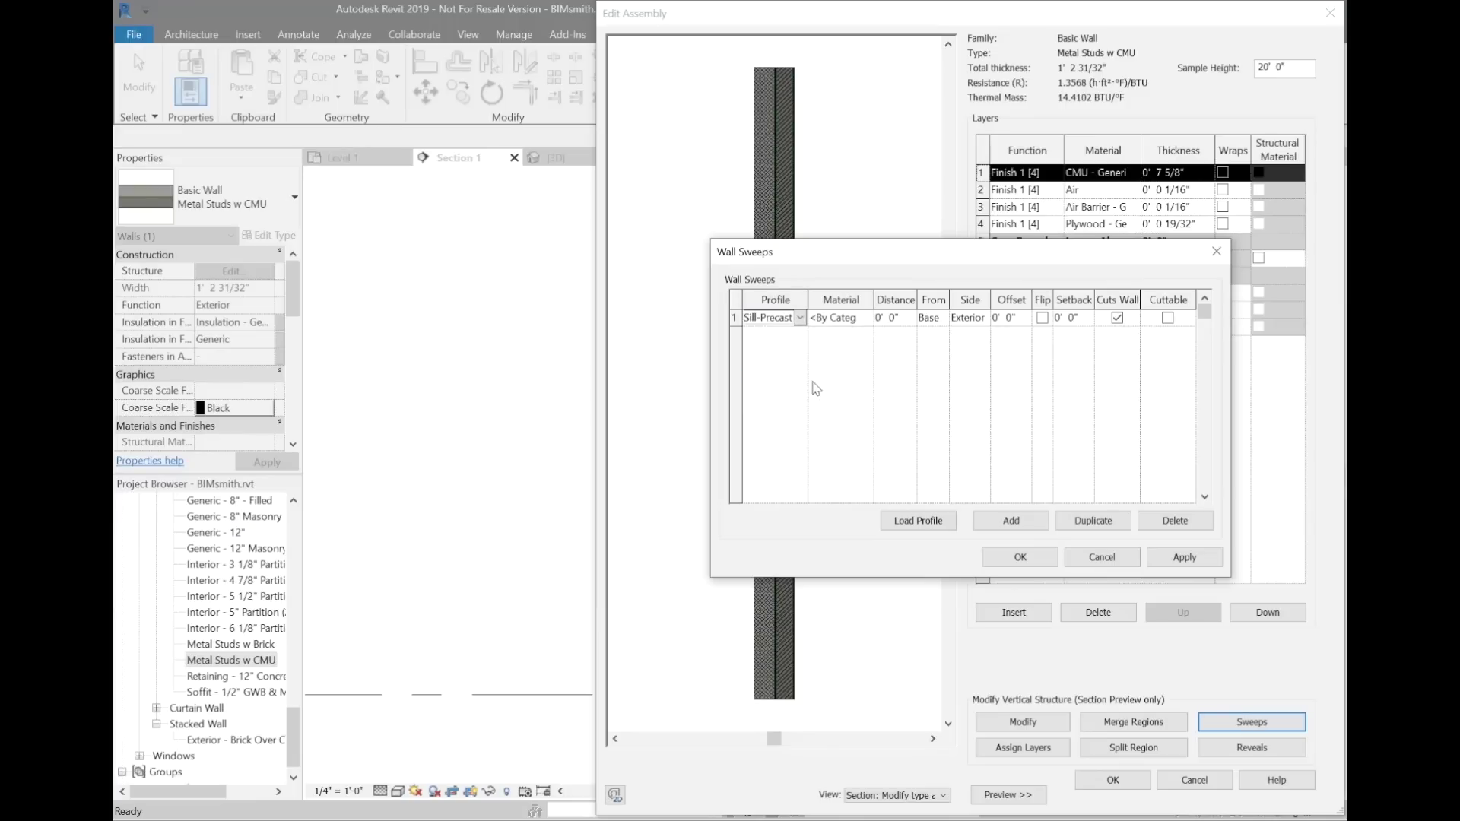
# Search the materials for concrete and assign a concrete material to the precast sill sweep
pyautogui.click(868, 318)
pyautogui.click(505, 46)
pyautogui.write('concrete')
pyautogui.click(461, 142)
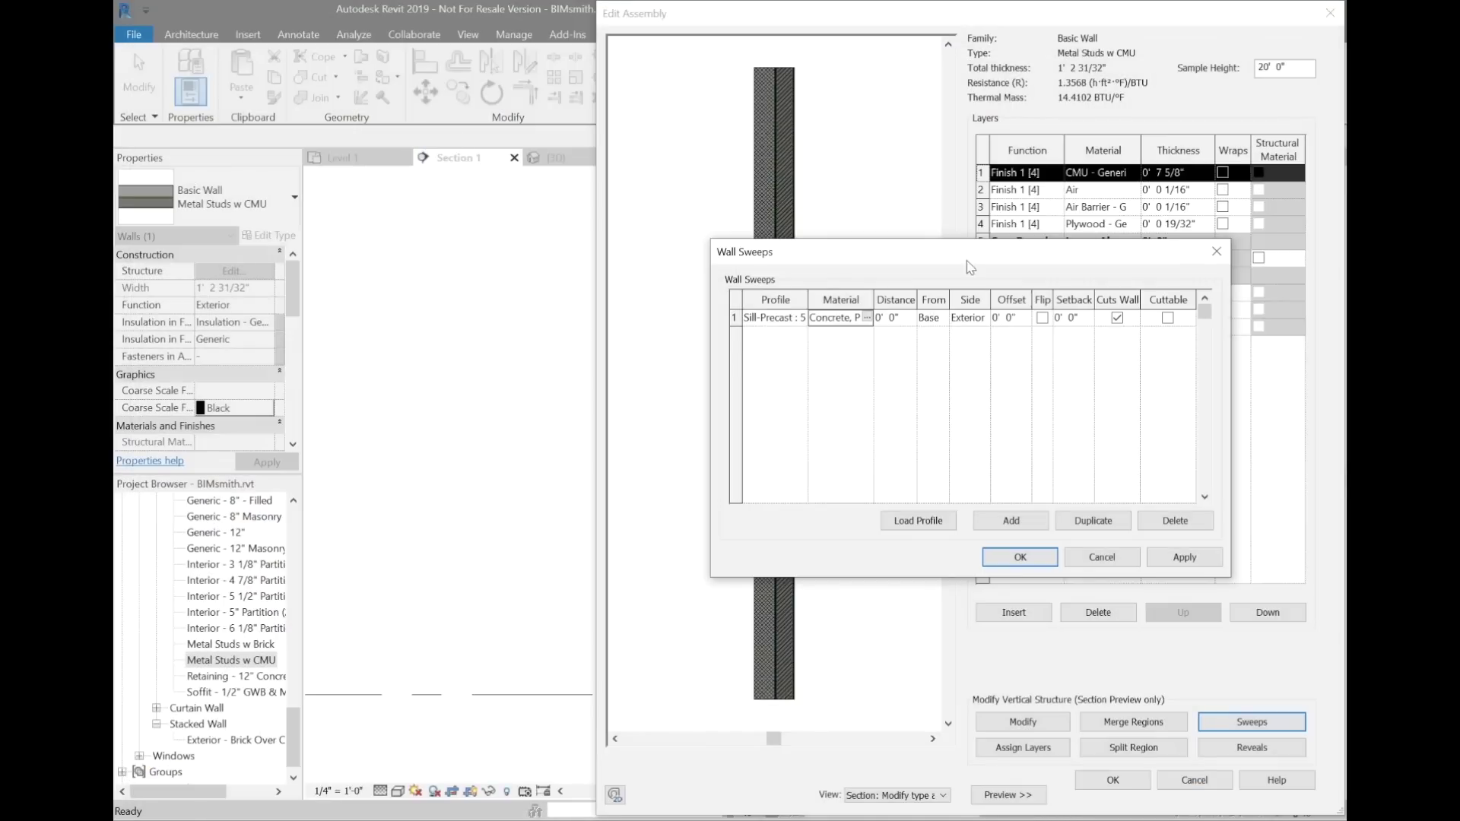
pyautogui.moveTo(969, 263); pyautogui.dragTo(1093, 159)
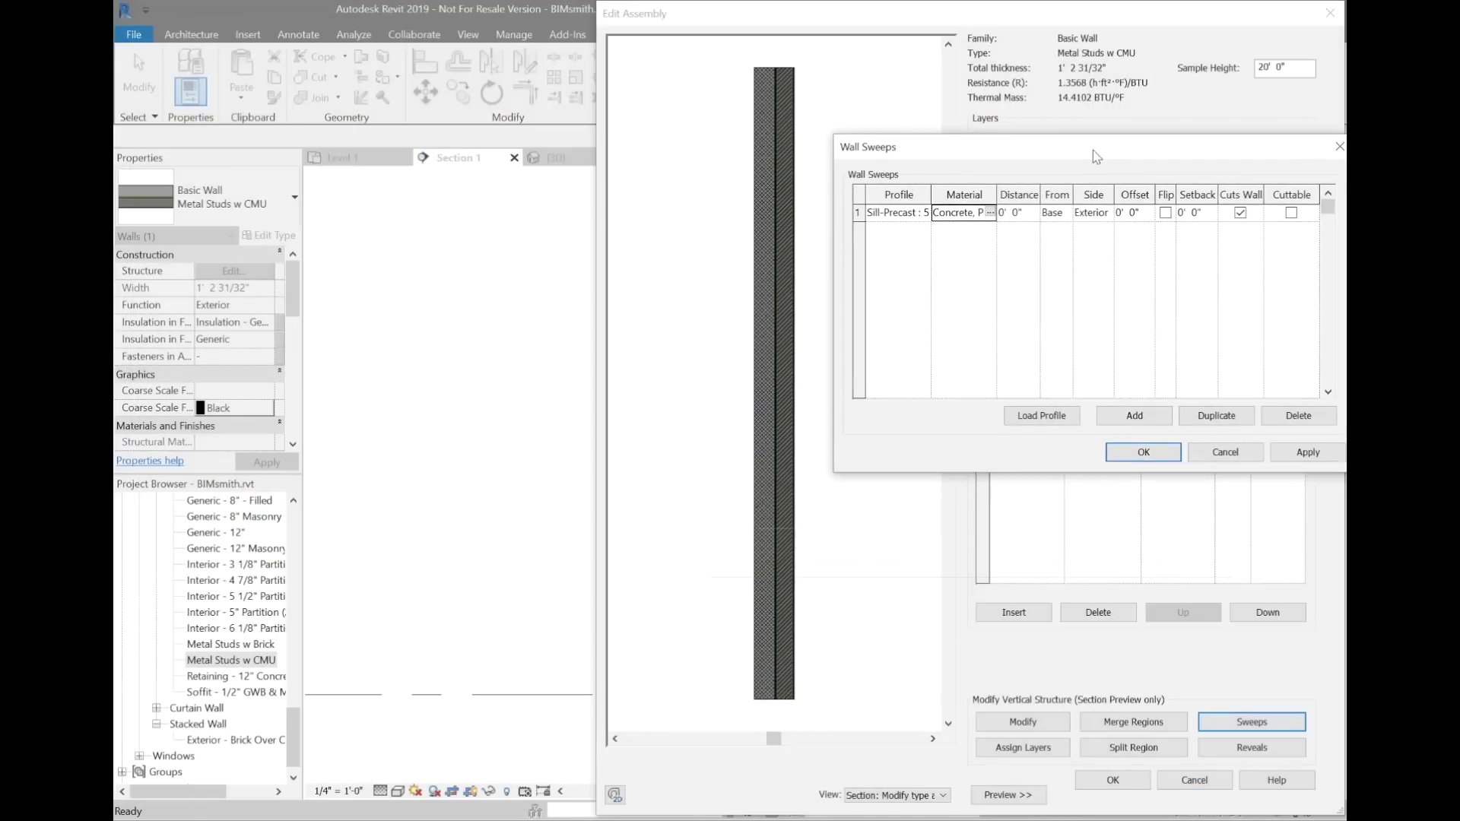
# Position the precast sill sweep from the Top of the CMU wall type and accept the type changes
pyautogui.click(1308, 452)
pyautogui.click(1057, 213)
pyautogui.click(1054, 242)
pyautogui.click(1308, 453)
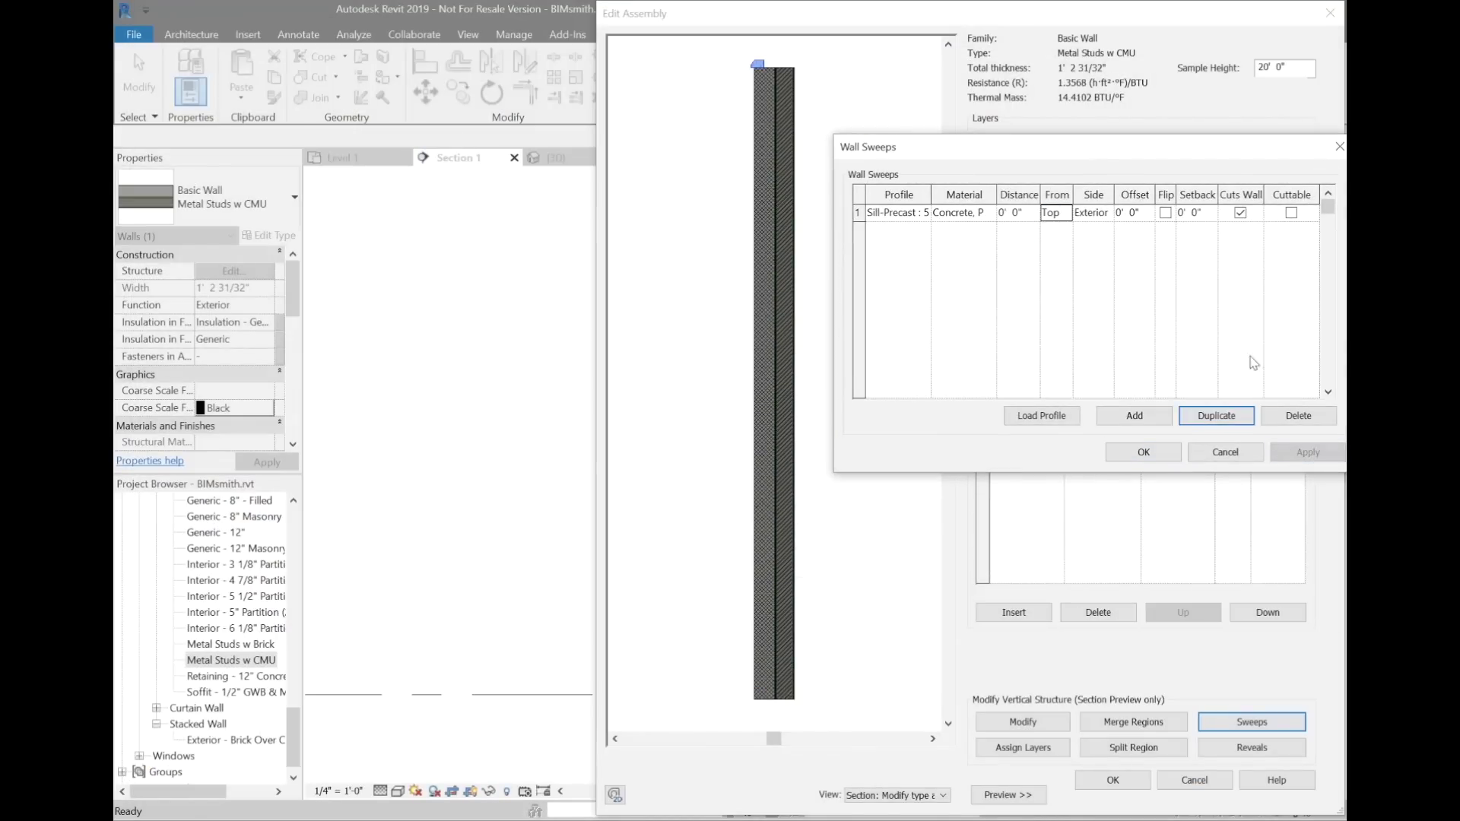
pyautogui.click(1170, 455)
pyautogui.click(1088, 783)
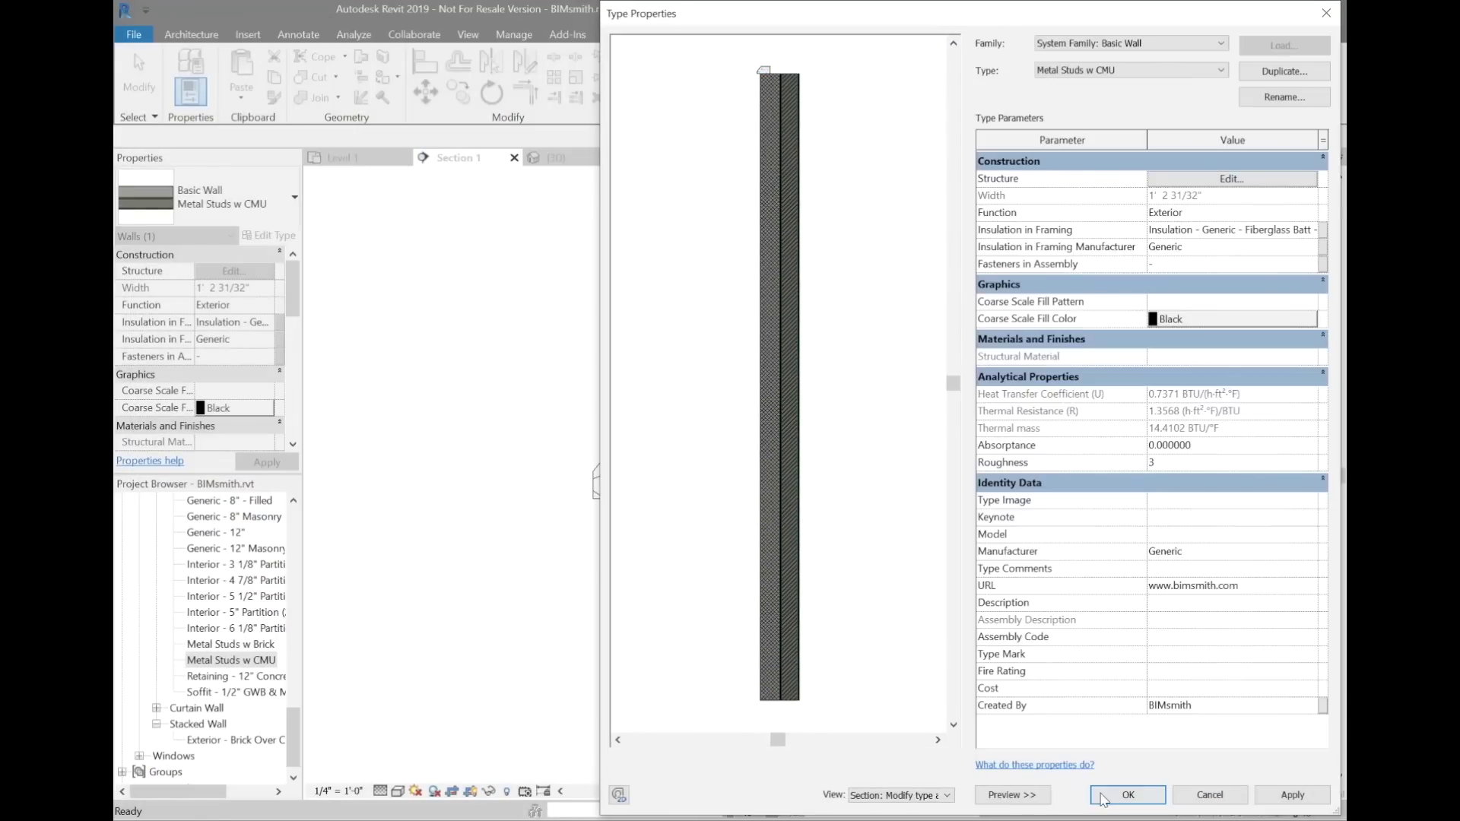
pyautogui.click(1102, 797)
pyautogui.click(616, 367)
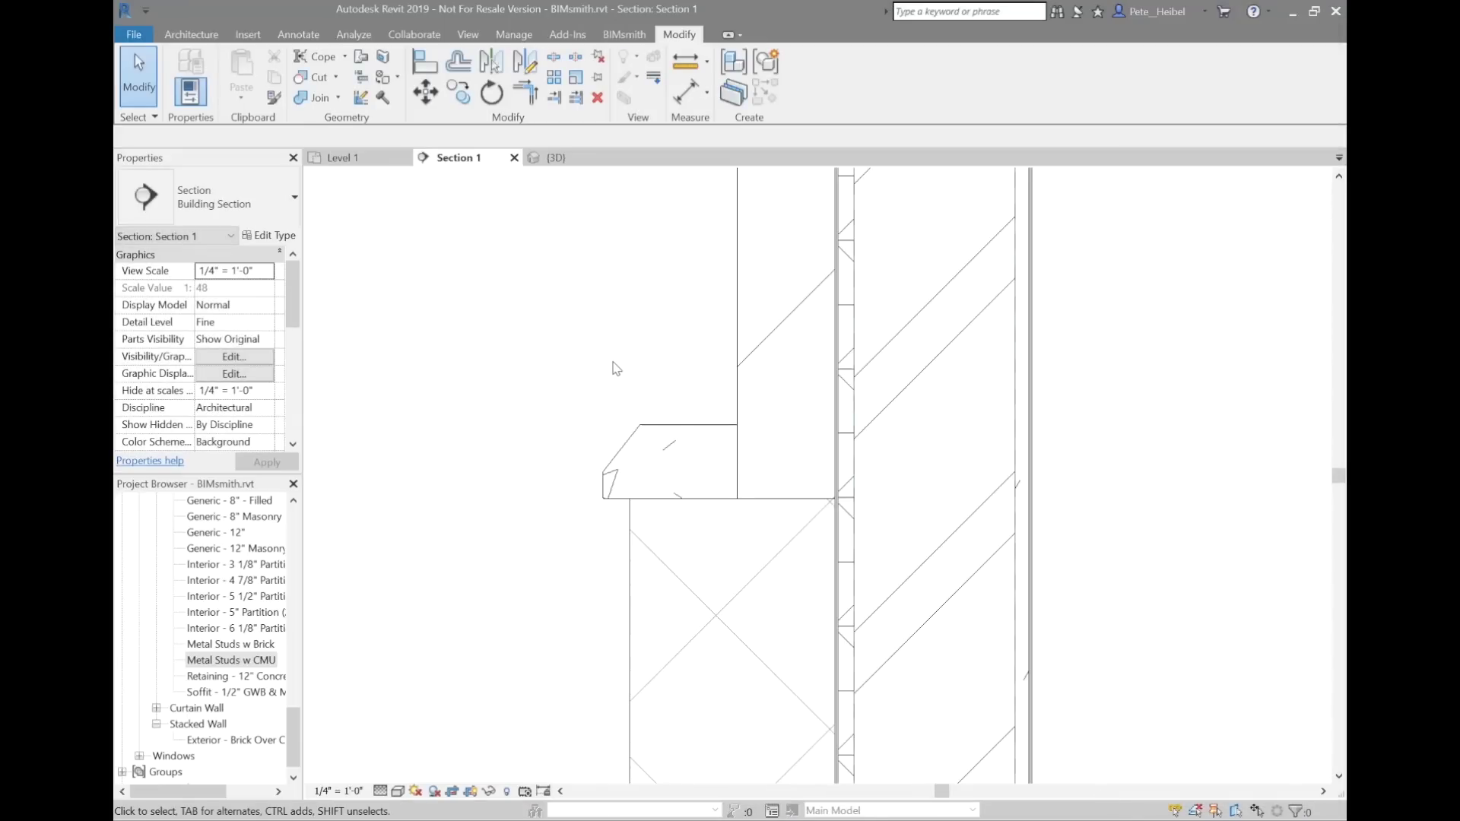
# Add a wall sweep with the Parapet Cap-Precast : 14" Wide profile to the Metal Studs w Brick type
pyautogui.scroll(-5, 753, 317)
pyautogui.scroll(3, 709, 524)
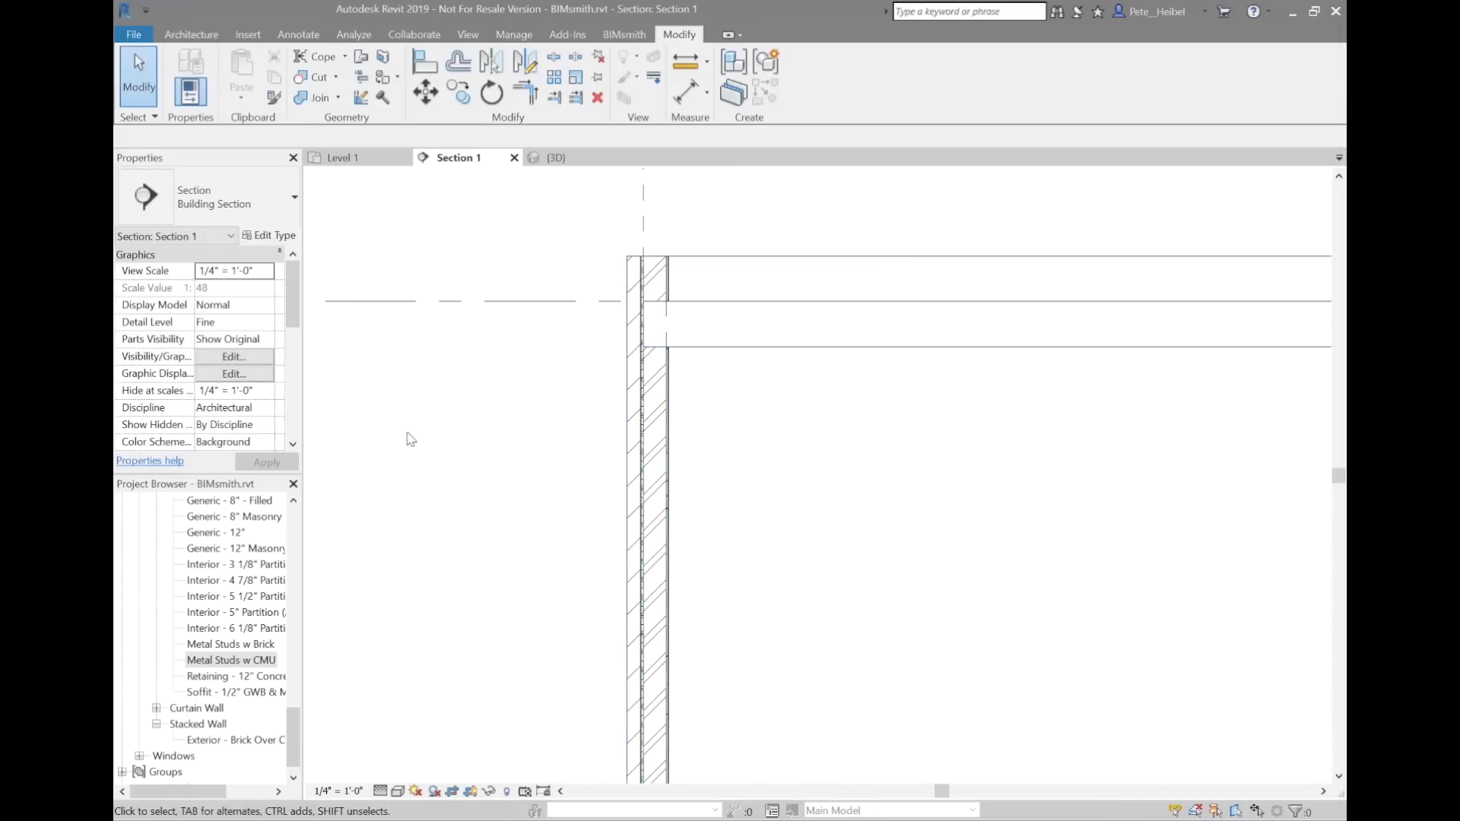
pyautogui.doubleClick(241, 644)
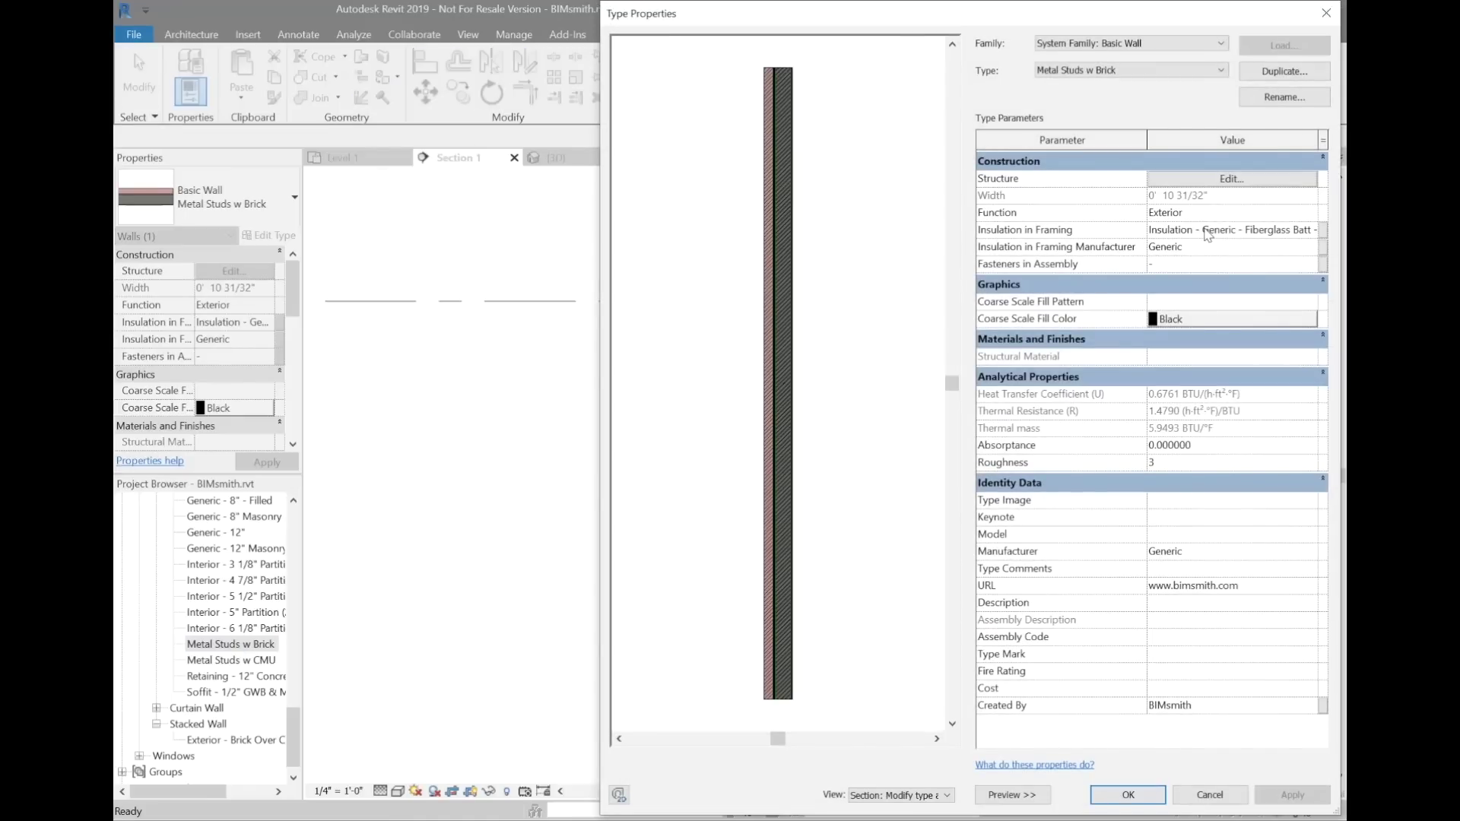
pyautogui.click(1218, 180)
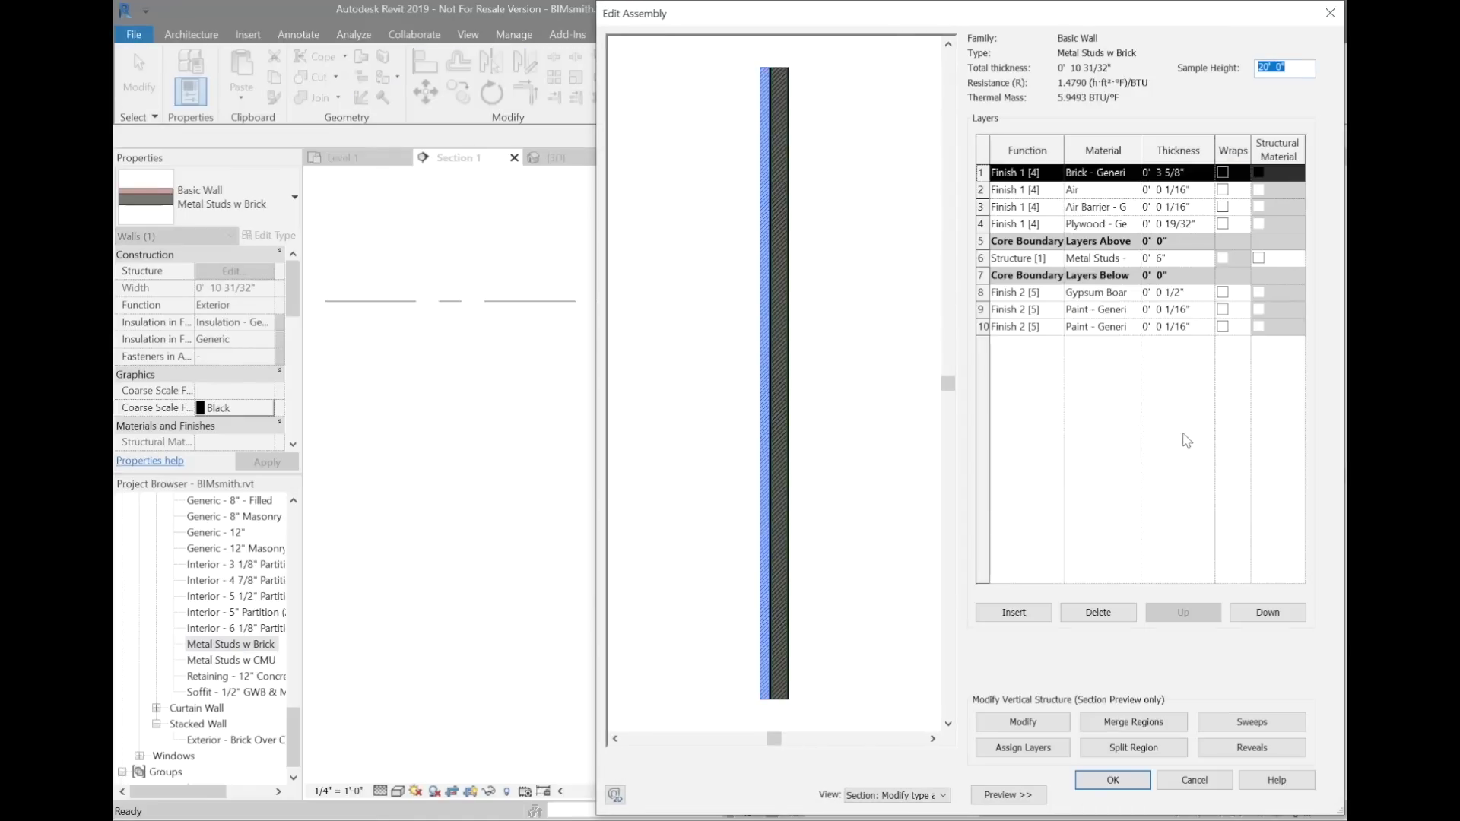
pyautogui.click(1248, 724)
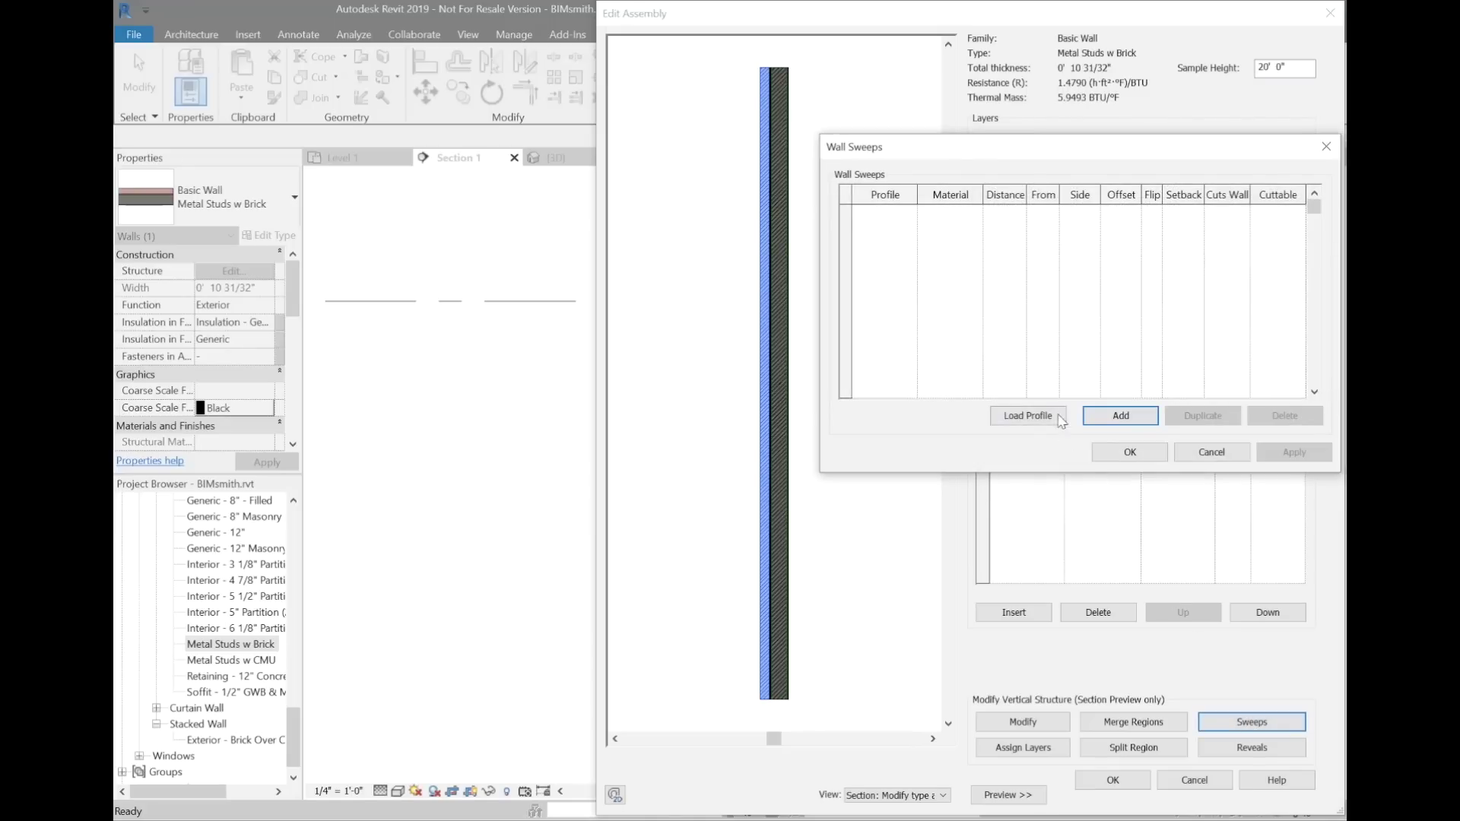
pyautogui.click(1121, 416)
pyautogui.click(909, 214)
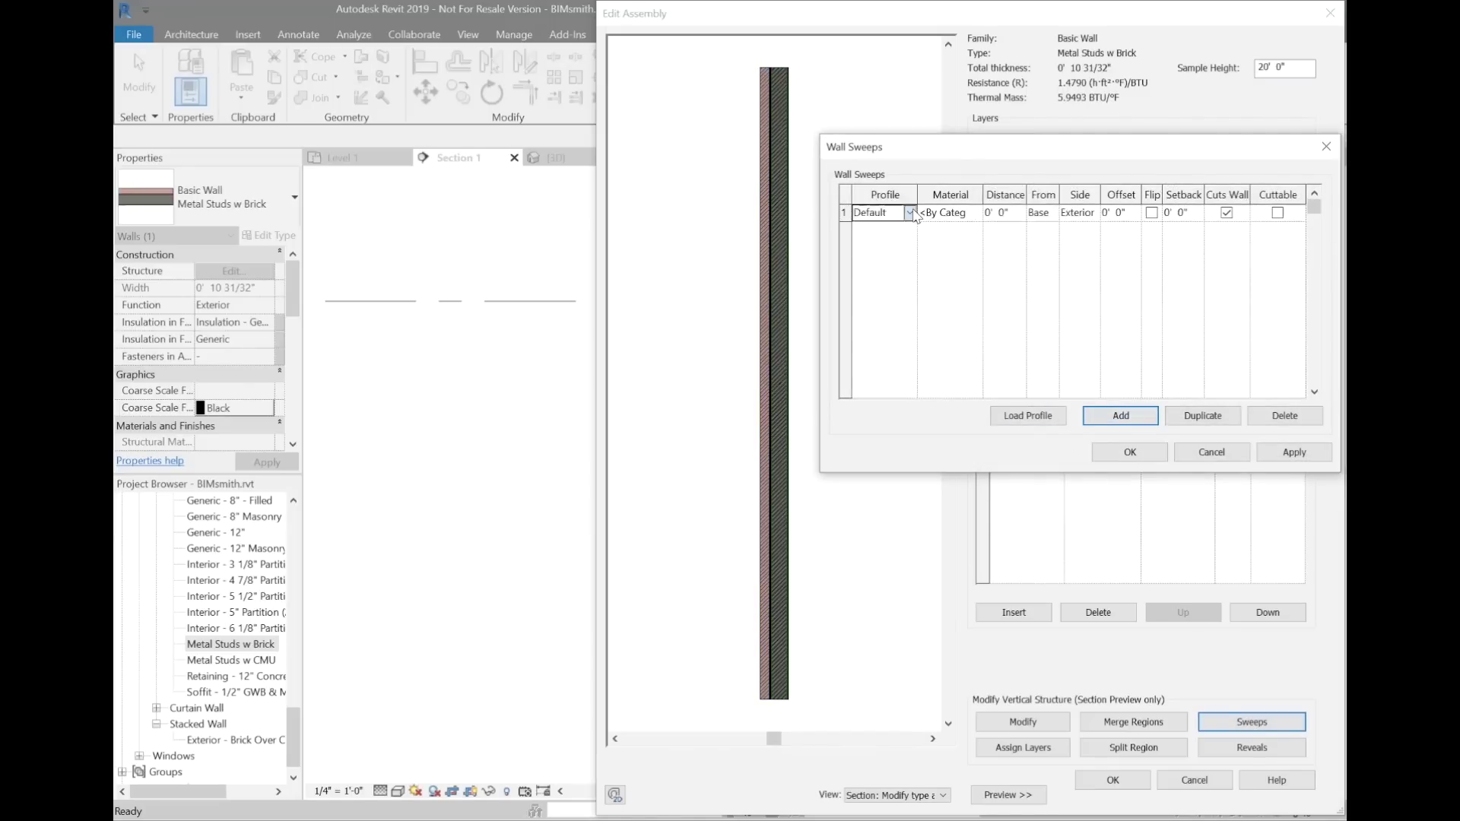
pyautogui.click(910, 213)
pyautogui.click(913, 257)
# Position the parapet cap sweep from the Top, then search the materials for concrete and assign precast concrete
pyautogui.click(1050, 213)
pyautogui.click(1039, 242)
pyautogui.click(977, 214)
pyautogui.click(977, 214)
pyautogui.click(489, 47)
pyautogui.write('concrete')
pyautogui.press('Return')
# Apply the parapet cap sweep and accept the Metal Studs w Brick type changes back to Section 1
pyautogui.click(1296, 454)
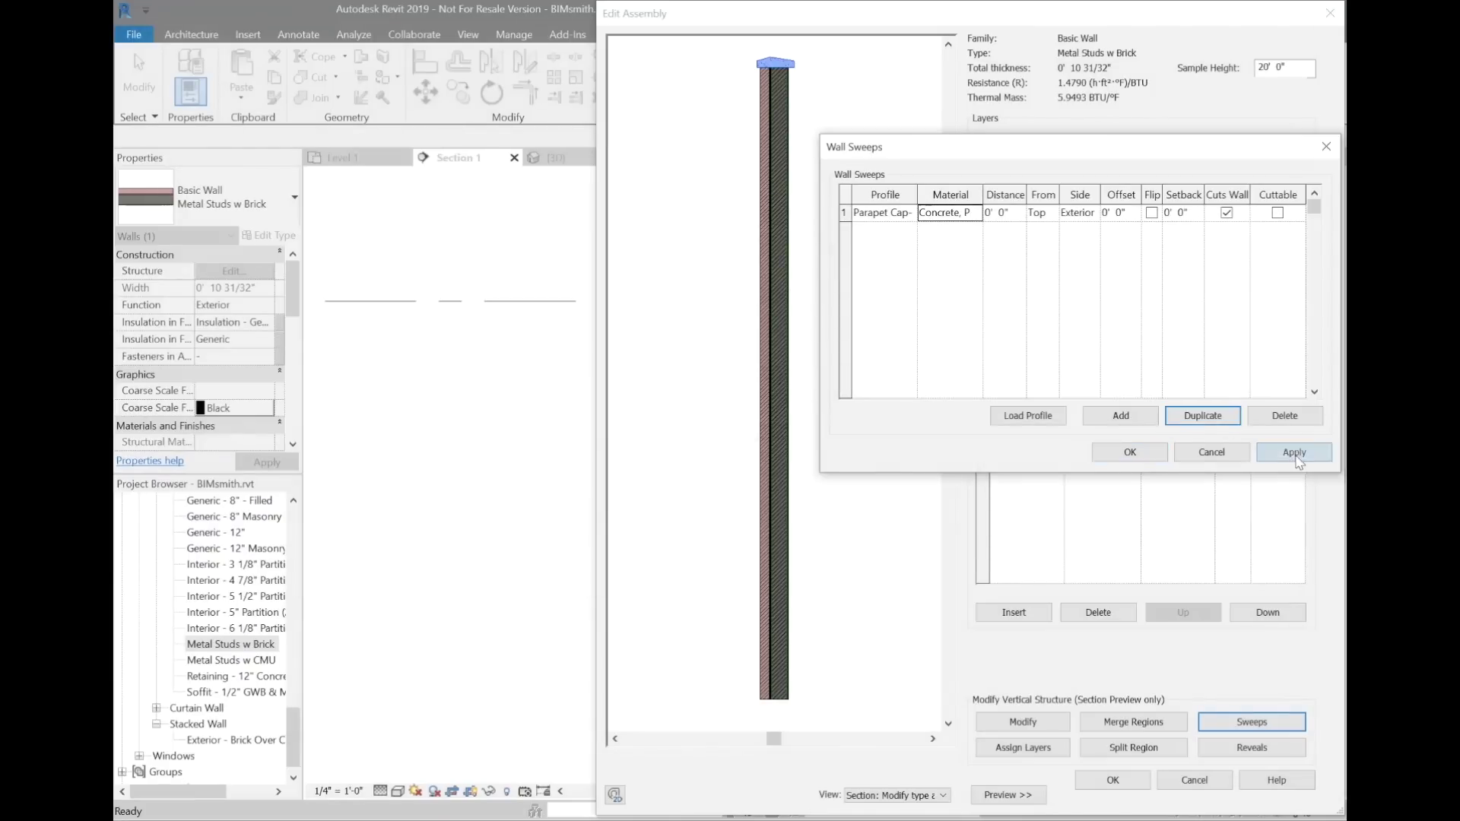
pyautogui.click(1123, 455)
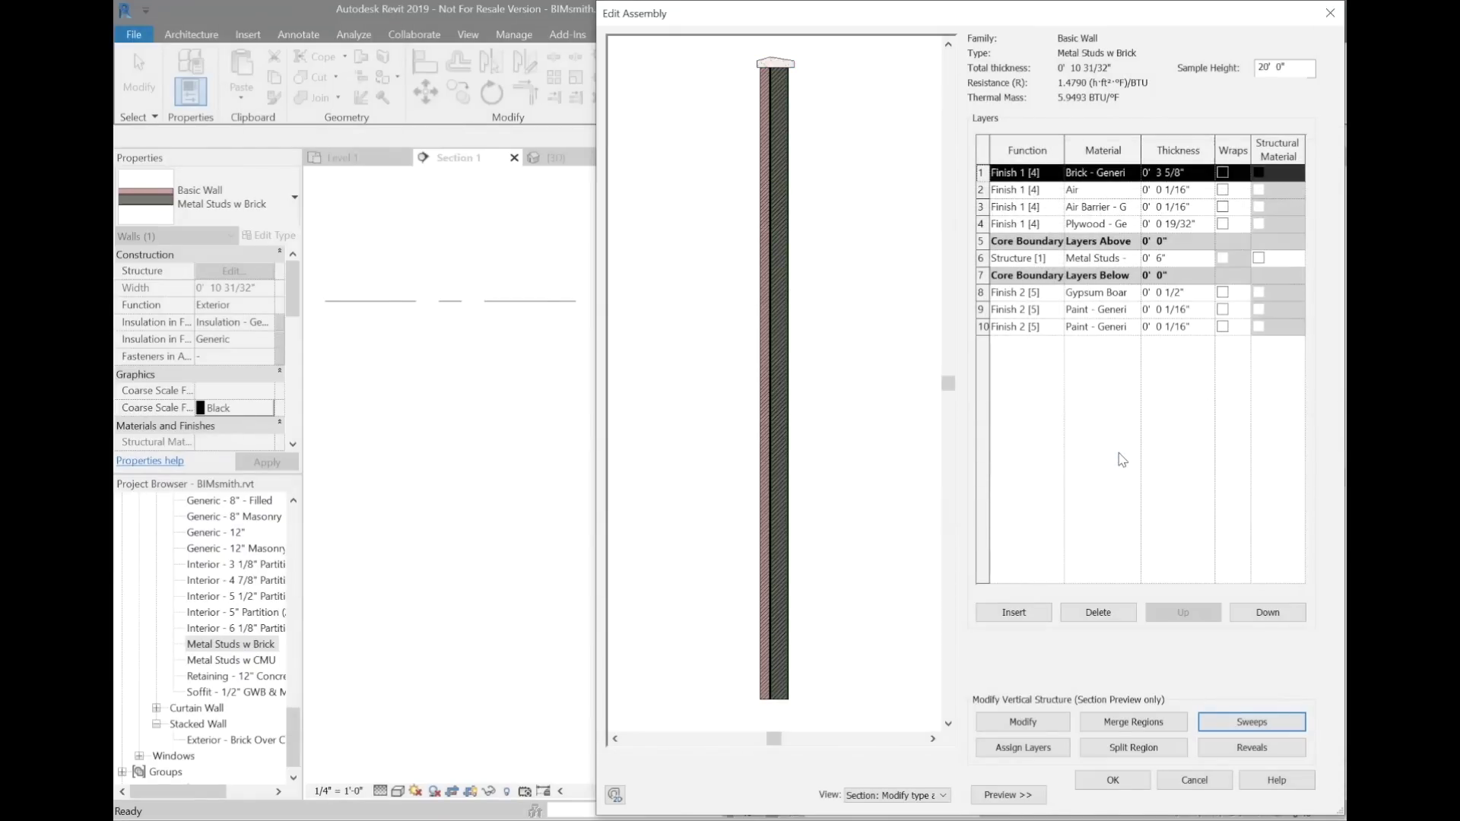
pyautogui.click(1113, 781)
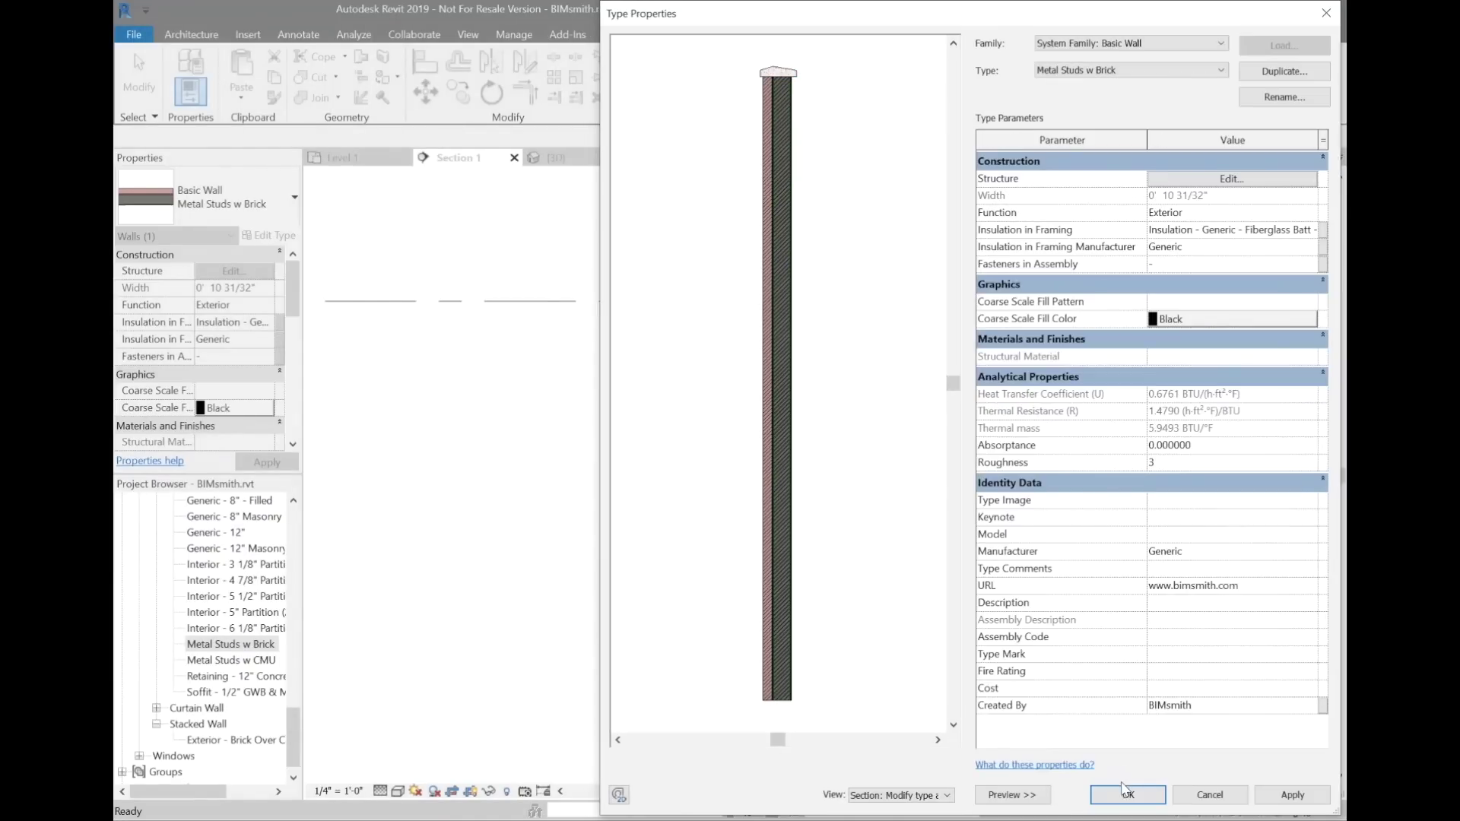
pyautogui.click(1126, 795)
pyautogui.scroll(5, 659, 238)
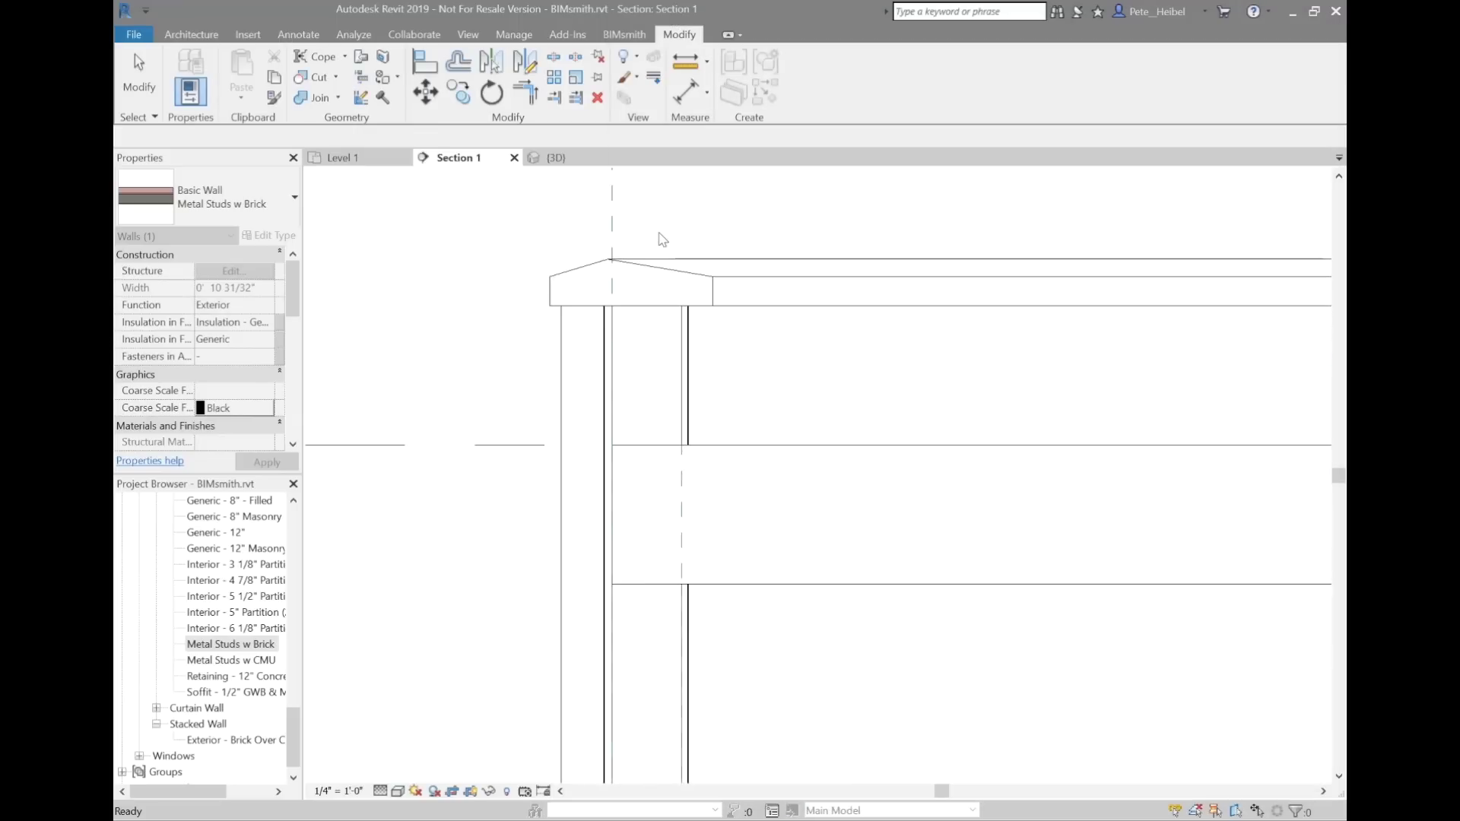
pyautogui.press('Escape')
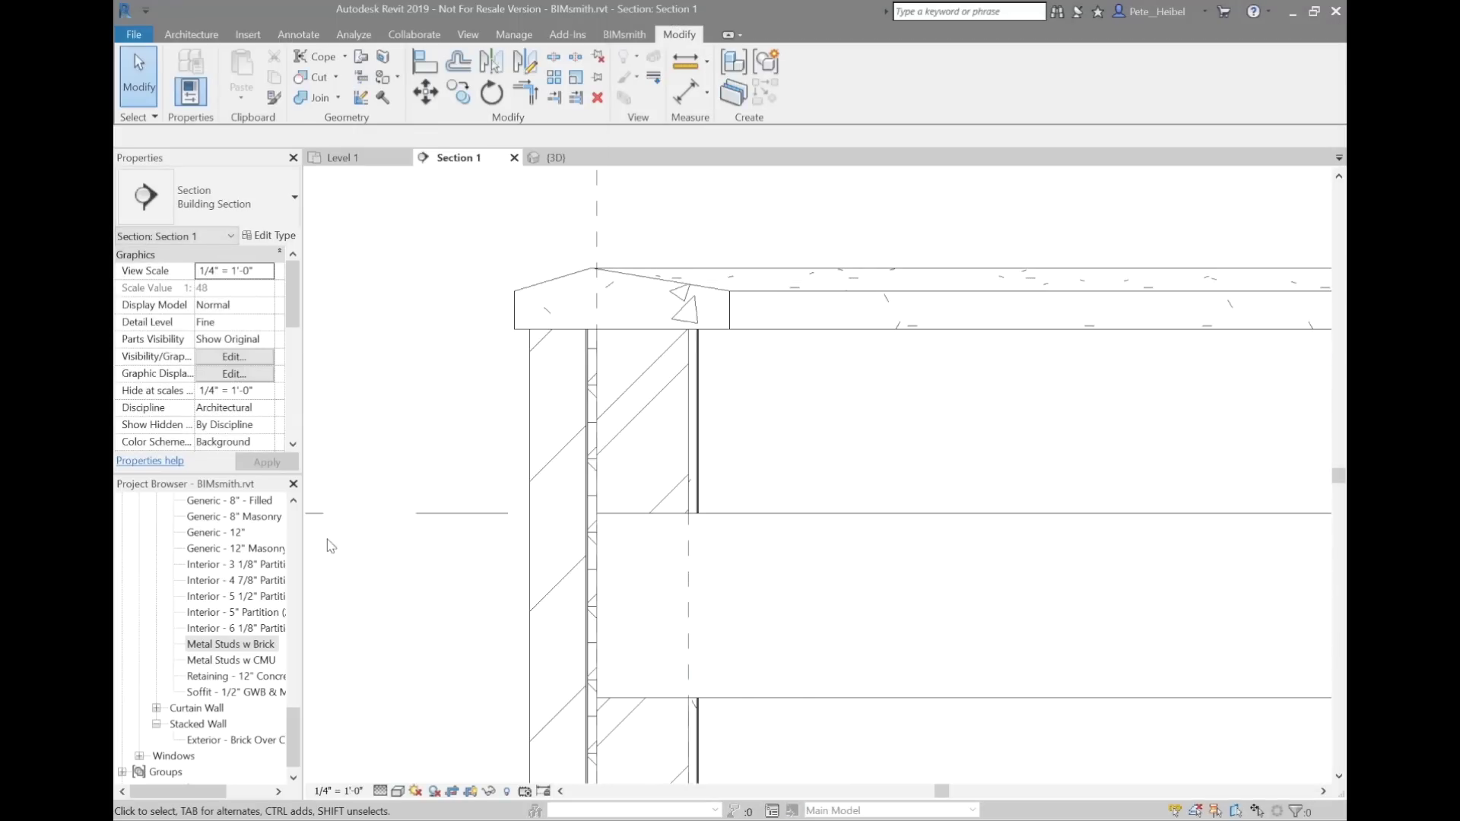
# Duplicate the 14" Wide type of the Parapet Cap-Precast profile family and name the copy 13" Wide
pyautogui.click(253, 596)
pyautogui.scroll(5, 255, 600)
pyautogui.scroll(5, 255, 601)
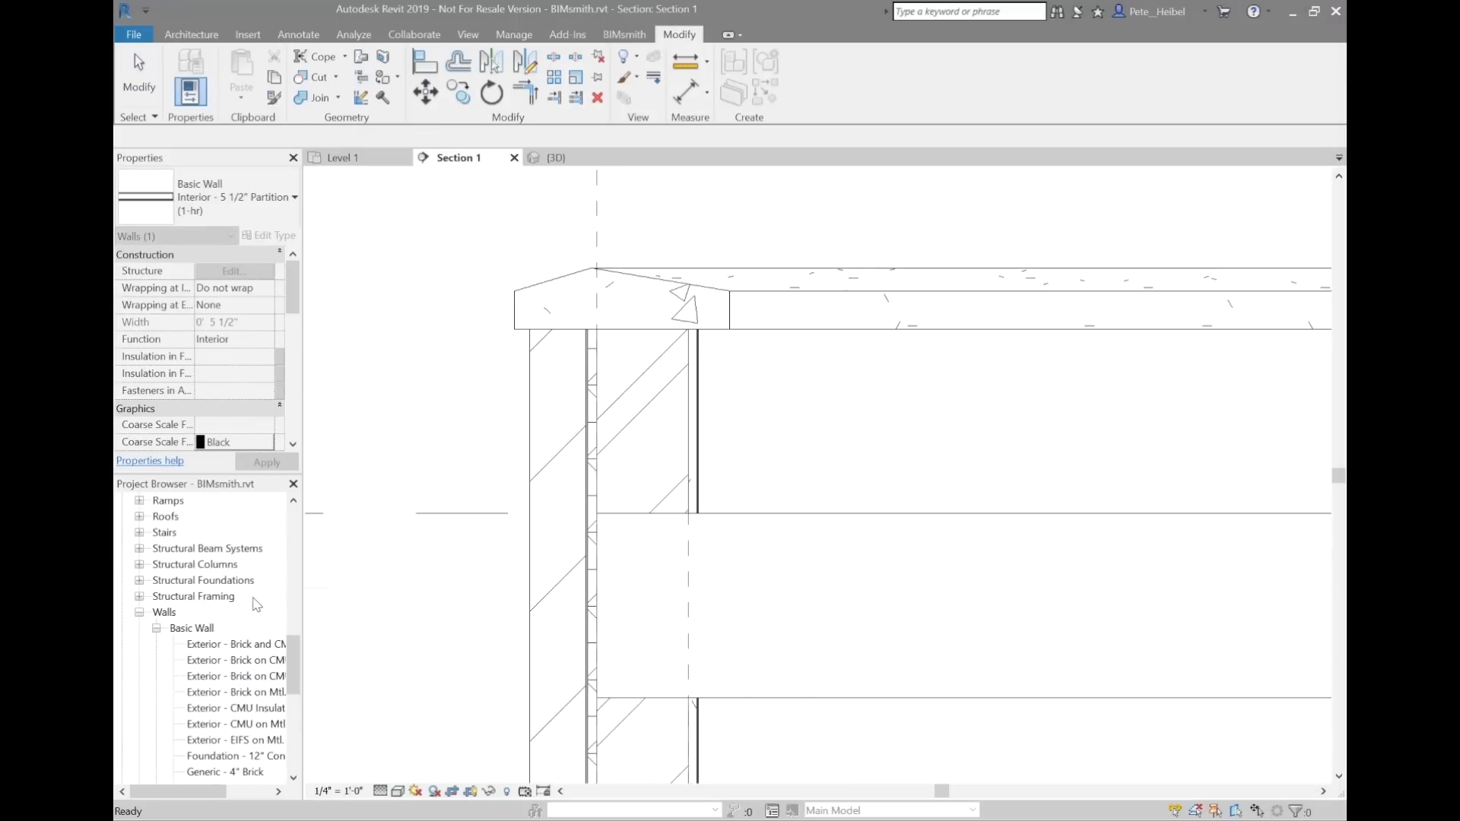
pyautogui.click(170, 581)
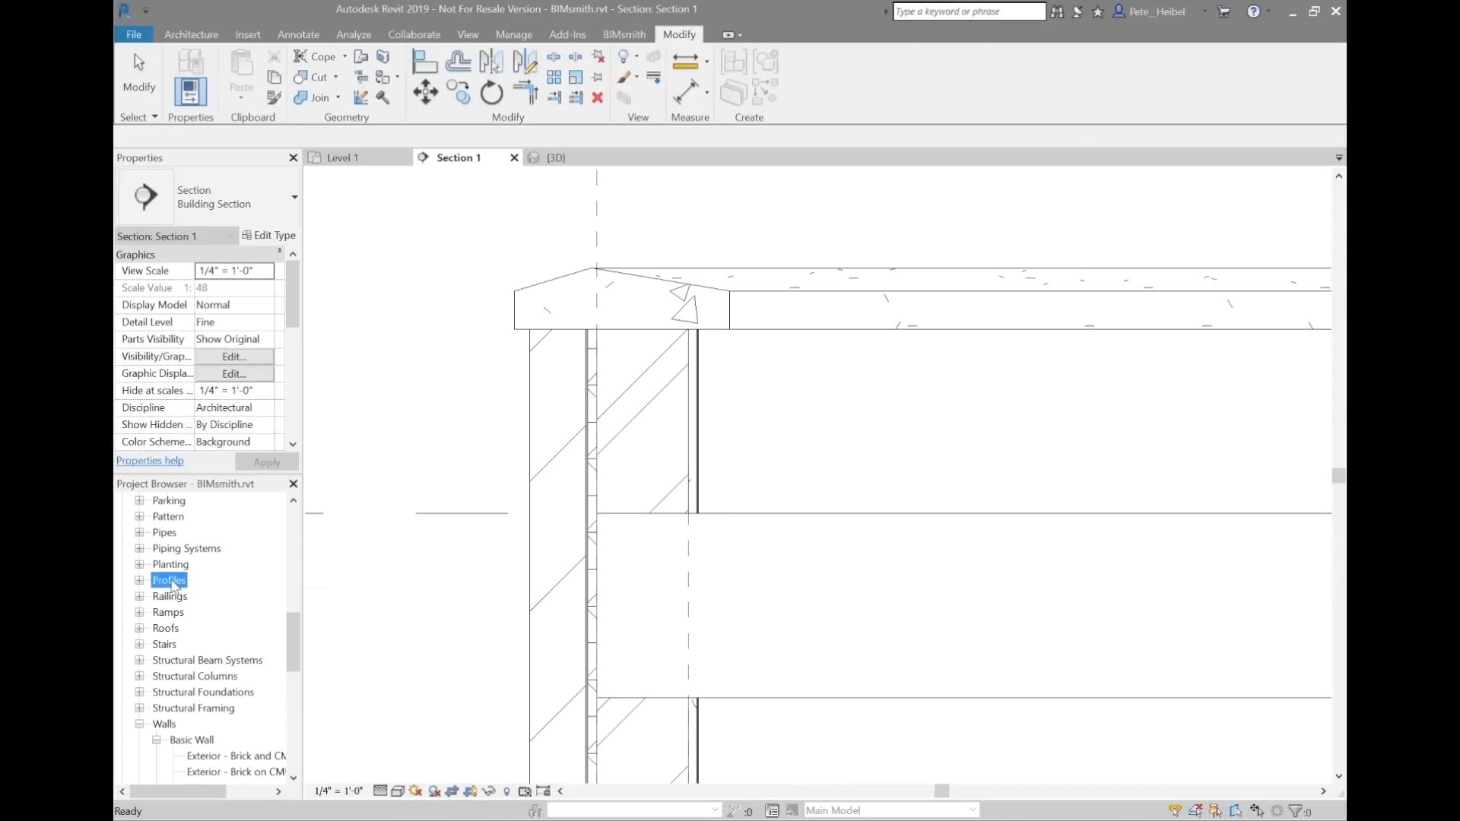
pyautogui.click(139, 580)
pyautogui.scroll(-3, 205, 654)
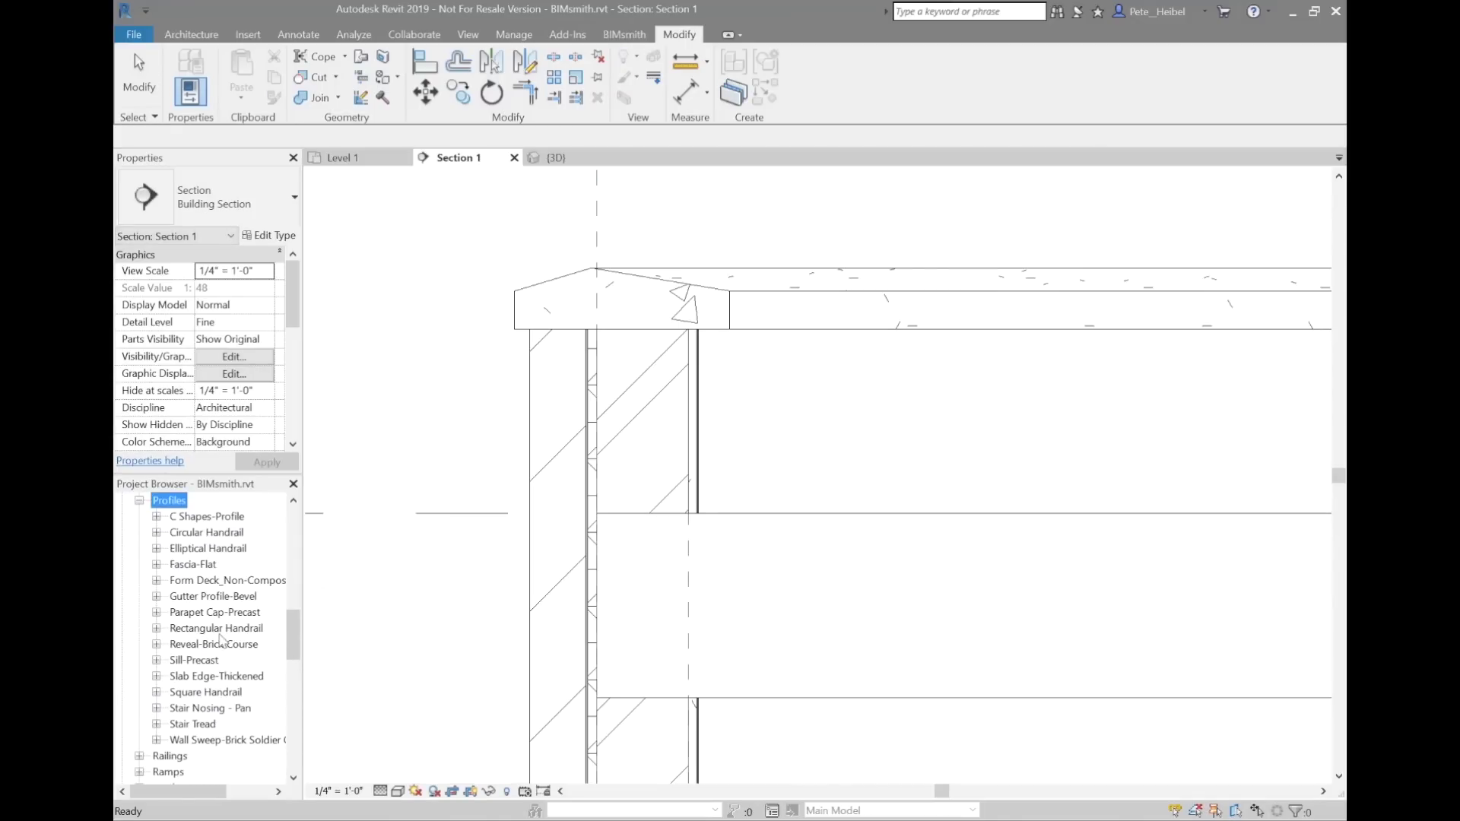
pyautogui.doubleClick(228, 613)
pyautogui.rightClick(213, 629)
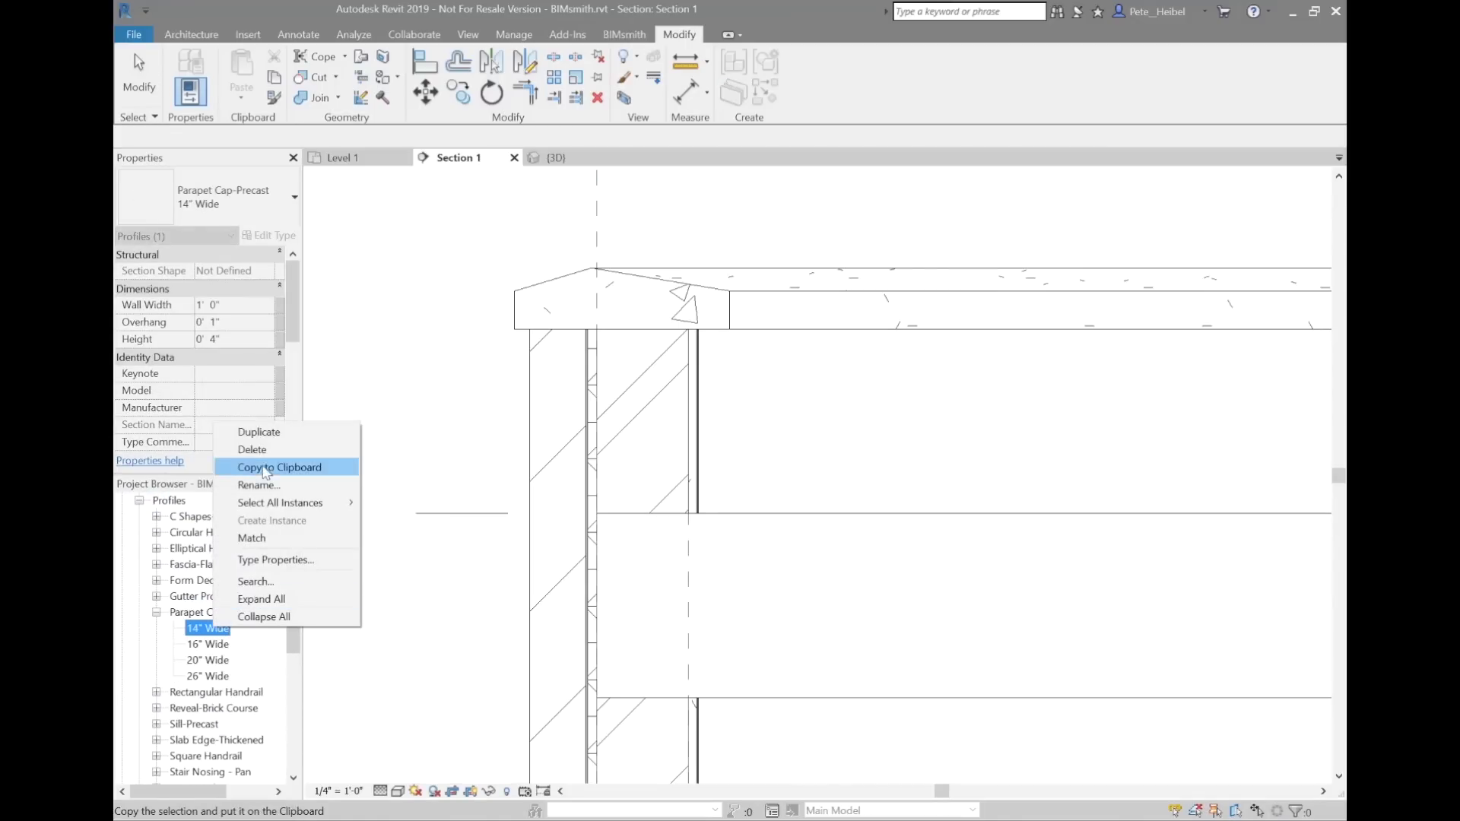
pyautogui.click(274, 432)
pyautogui.write('13" Wide')
pyautogui.press('Return')
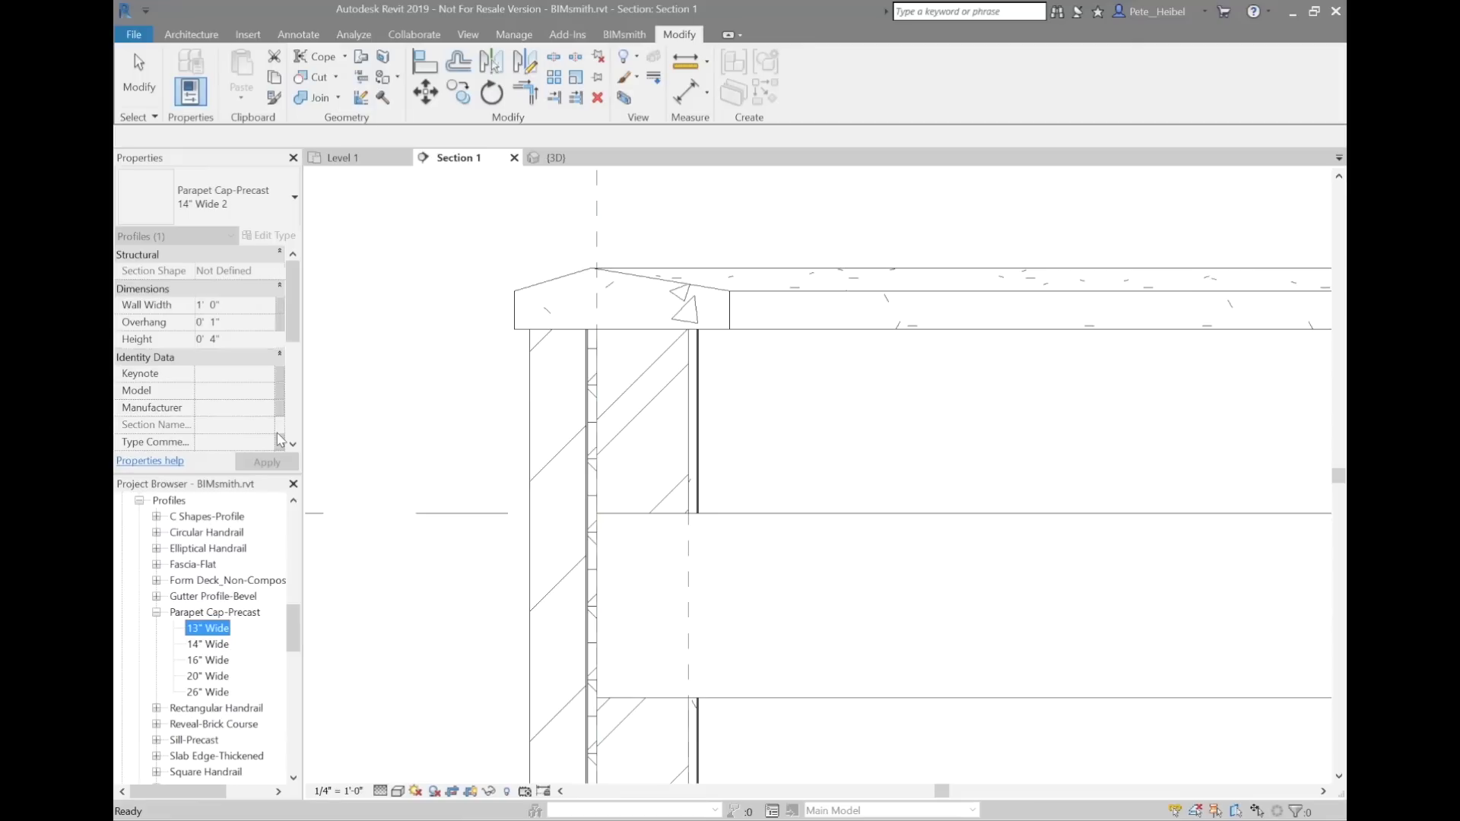
# Set the Wall Width of the 13" Wide parapet cap profile type to 0' 11"
pyautogui.doubleClick(221, 628)
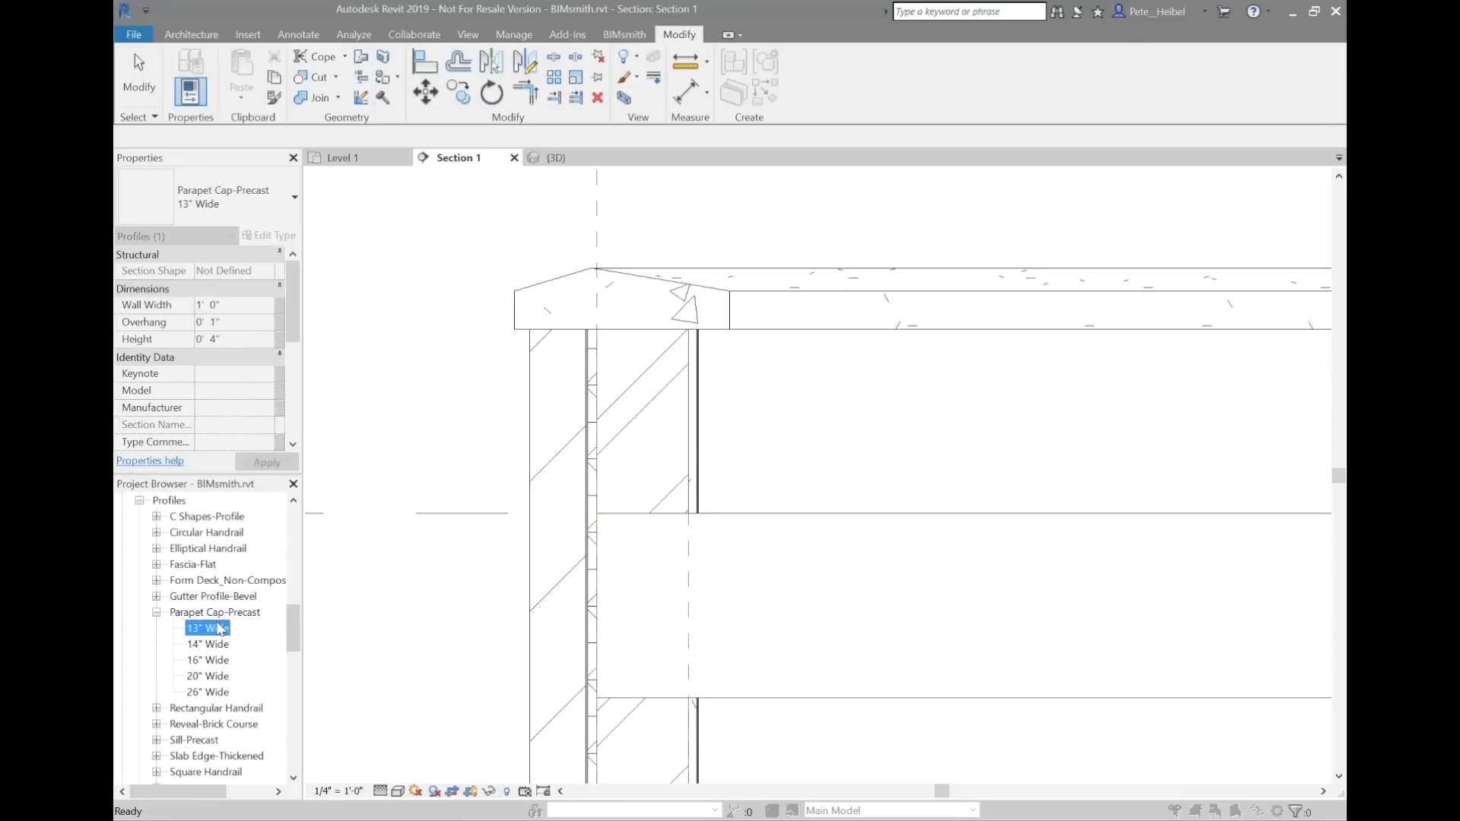
pyautogui.click(1228, 213)
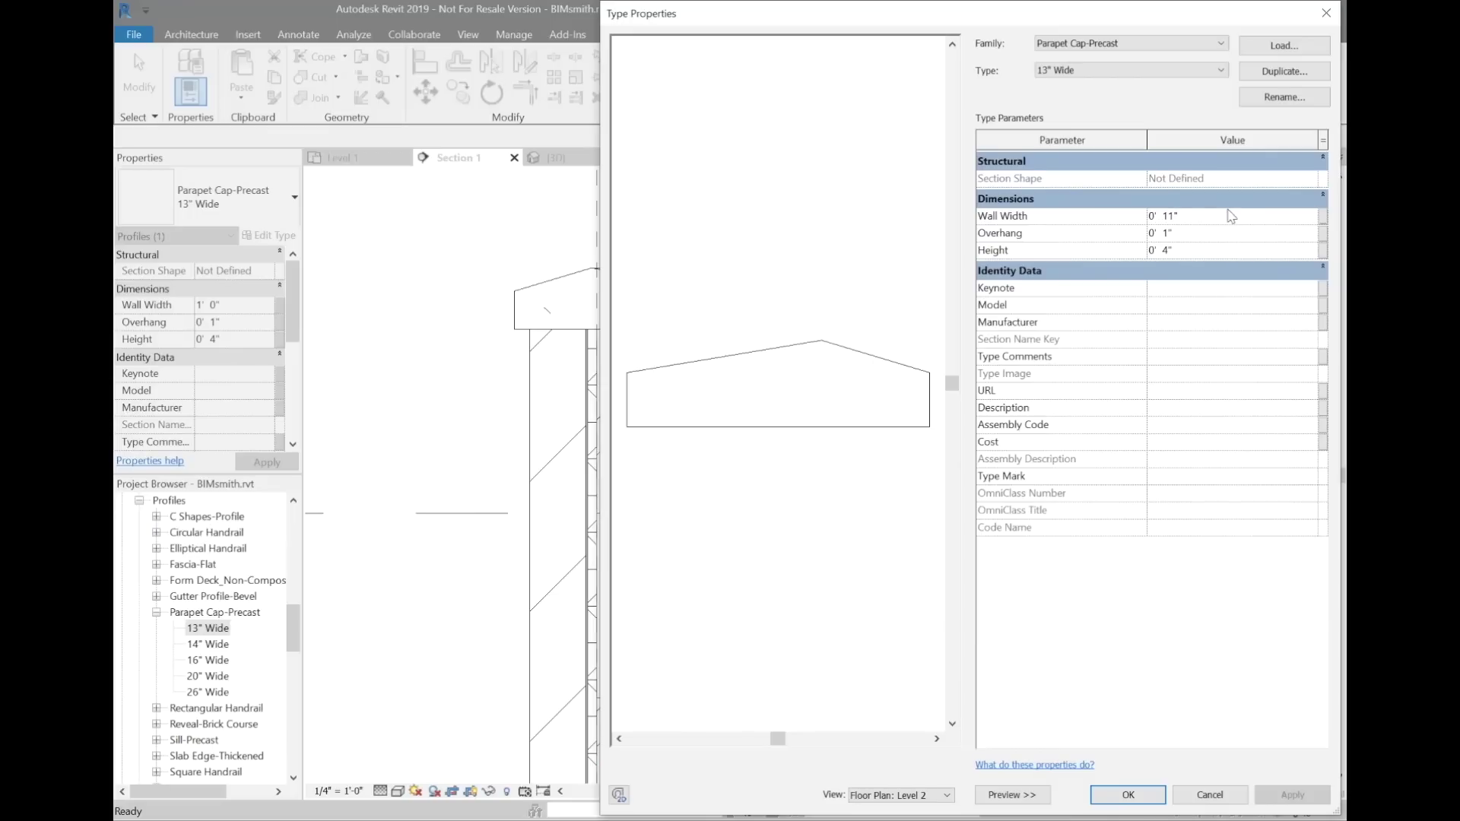
pyautogui.click(1130, 794)
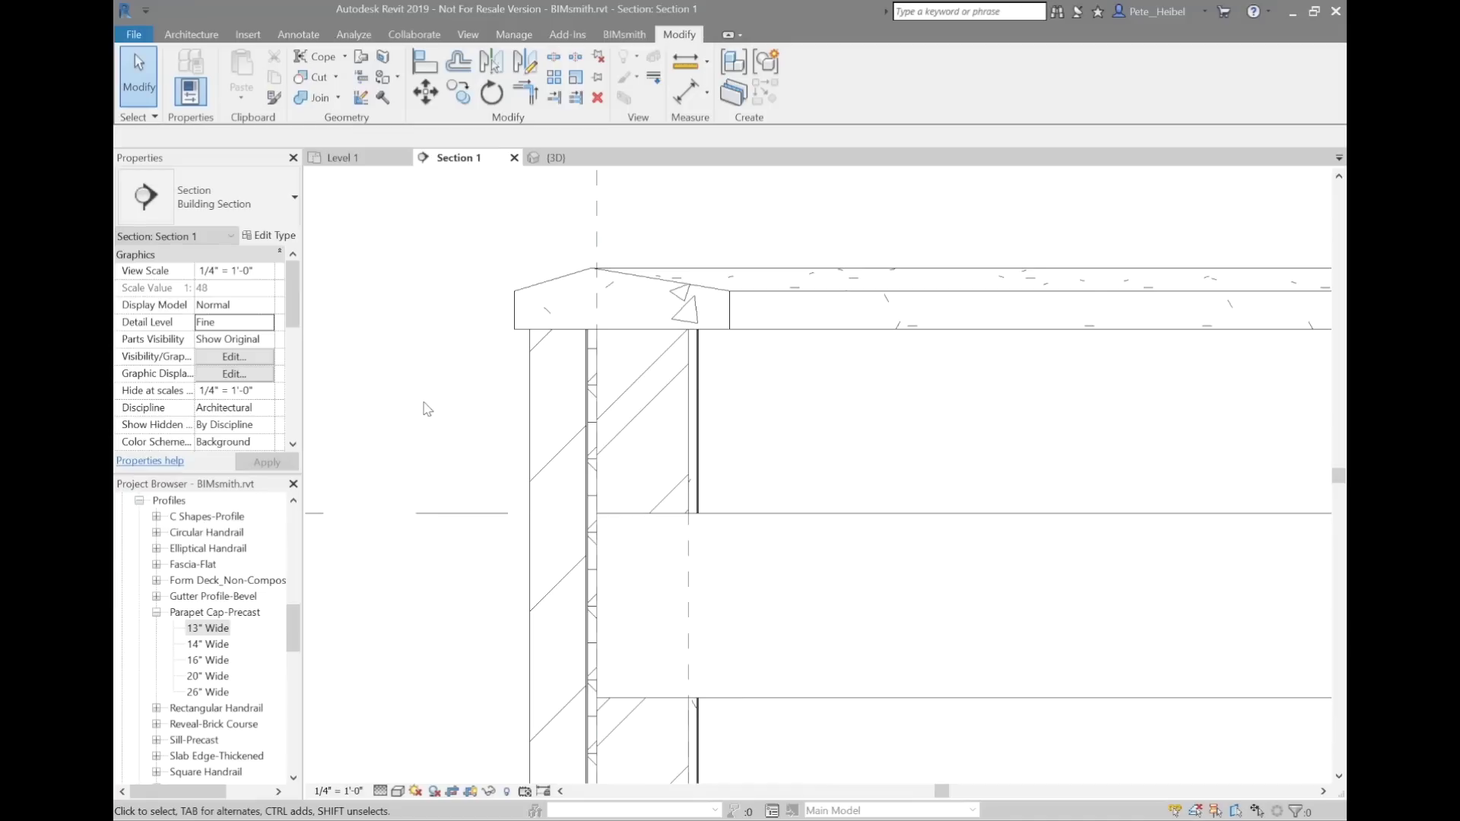
# Open the Metal Studs w Brick type's structure for editing and switch its preview to the section view
pyautogui.scroll(-12, 251, 663)
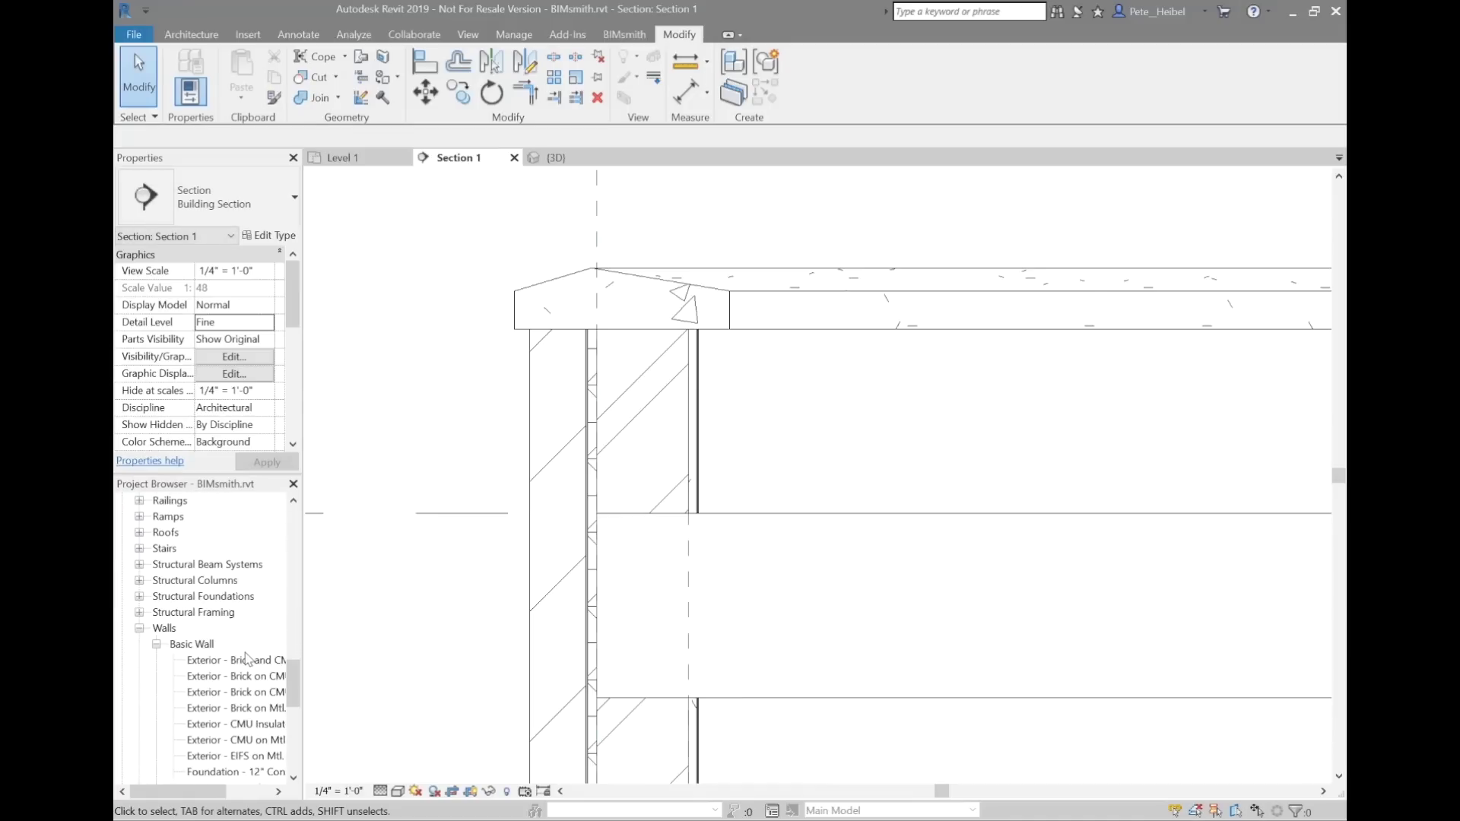
pyautogui.scroll(-3, 248, 659)
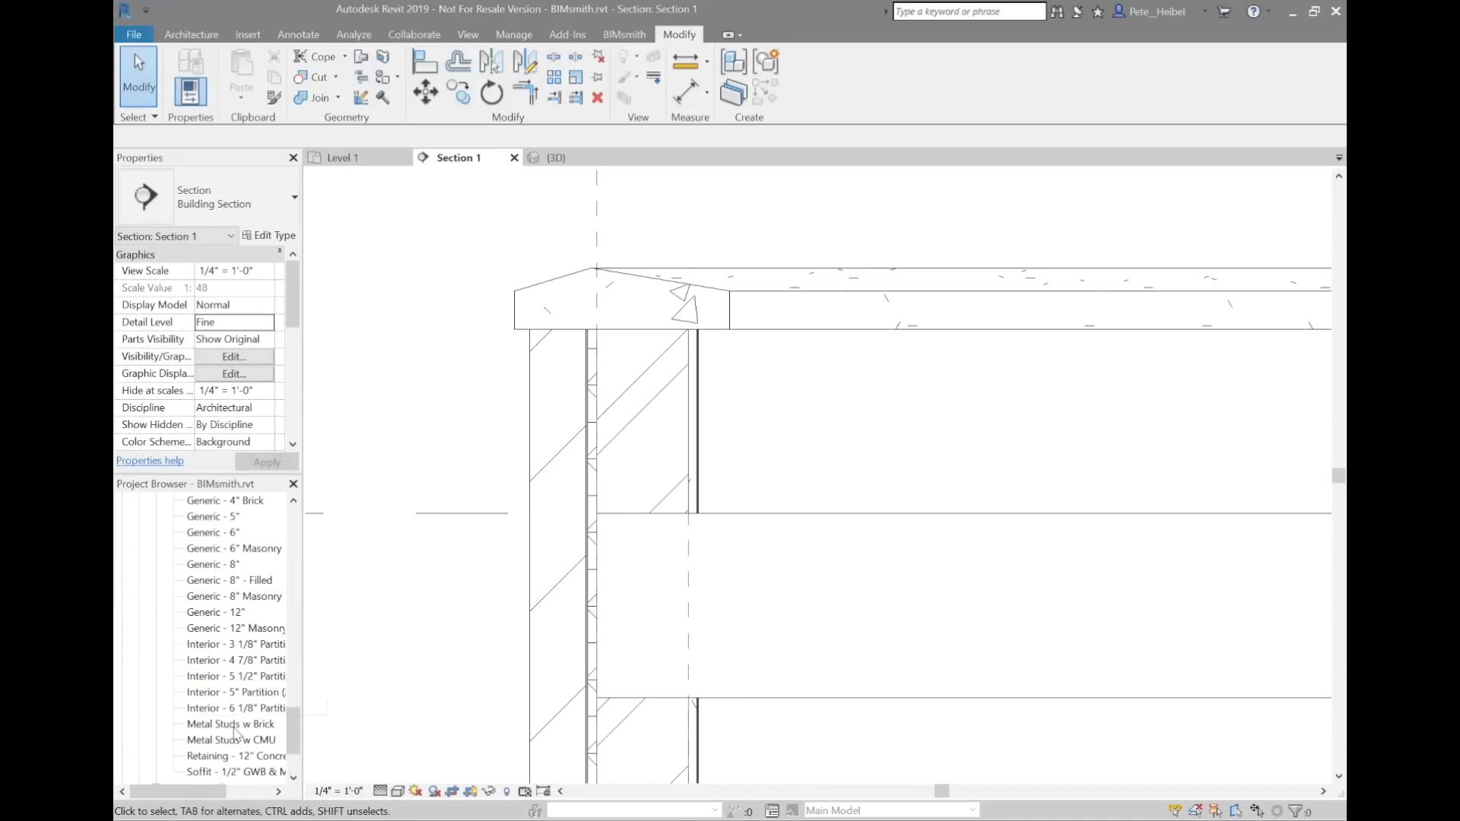
pyautogui.click(236, 725)
pyautogui.doubleClick(236, 726)
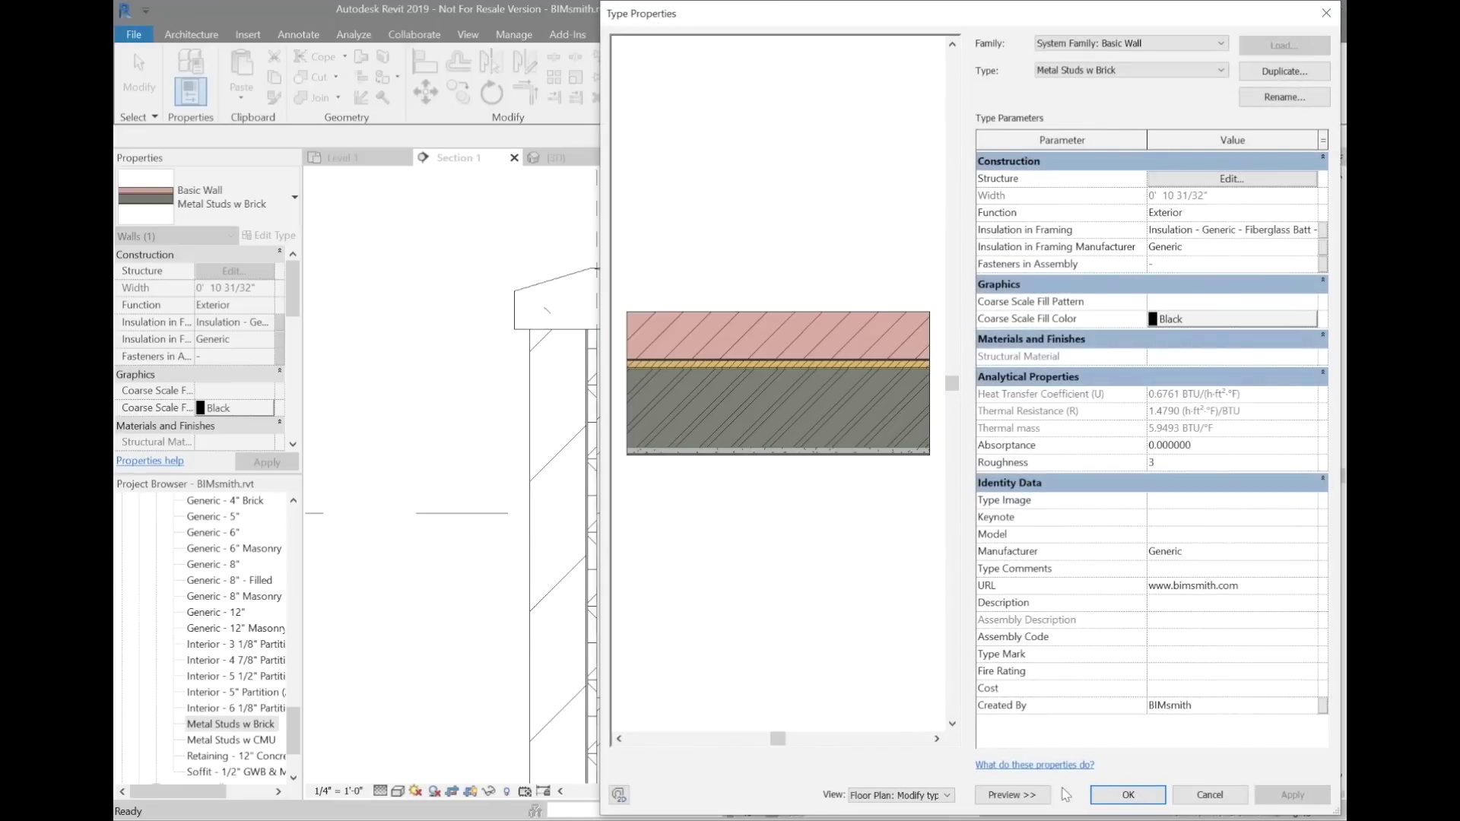
pyautogui.click(1189, 183)
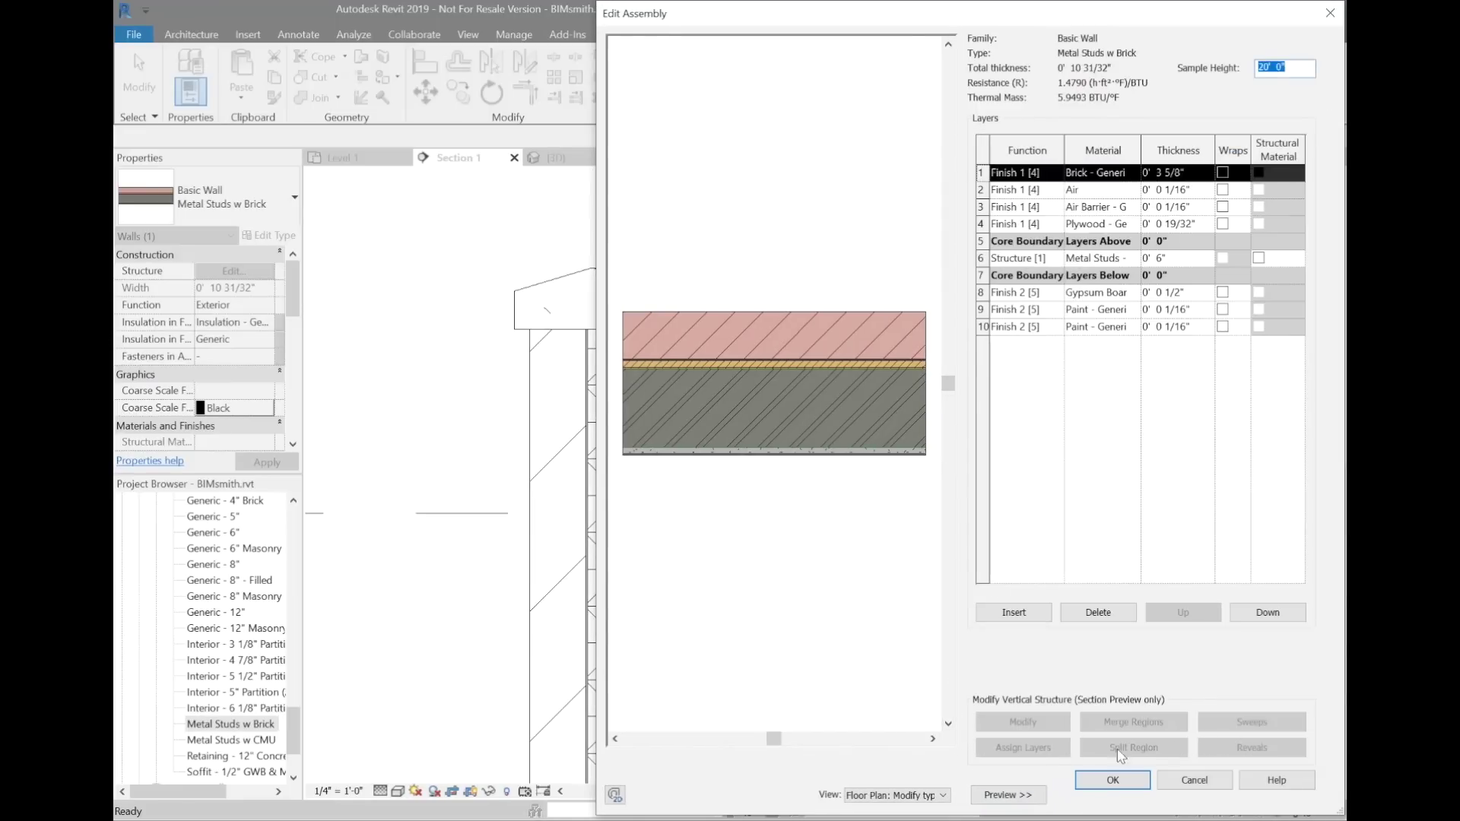
pyautogui.click(928, 796)
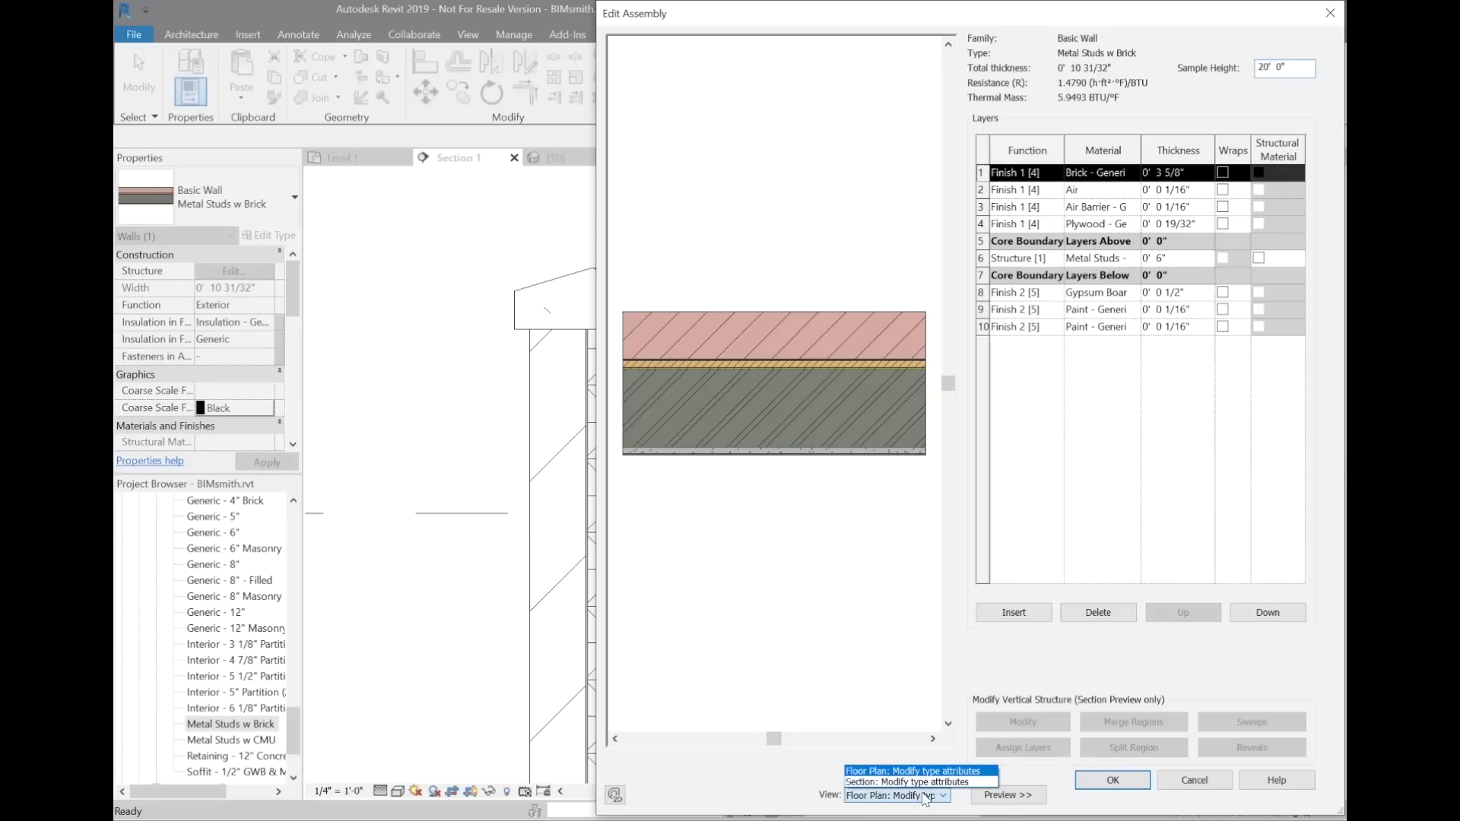
pyautogui.click(915, 784)
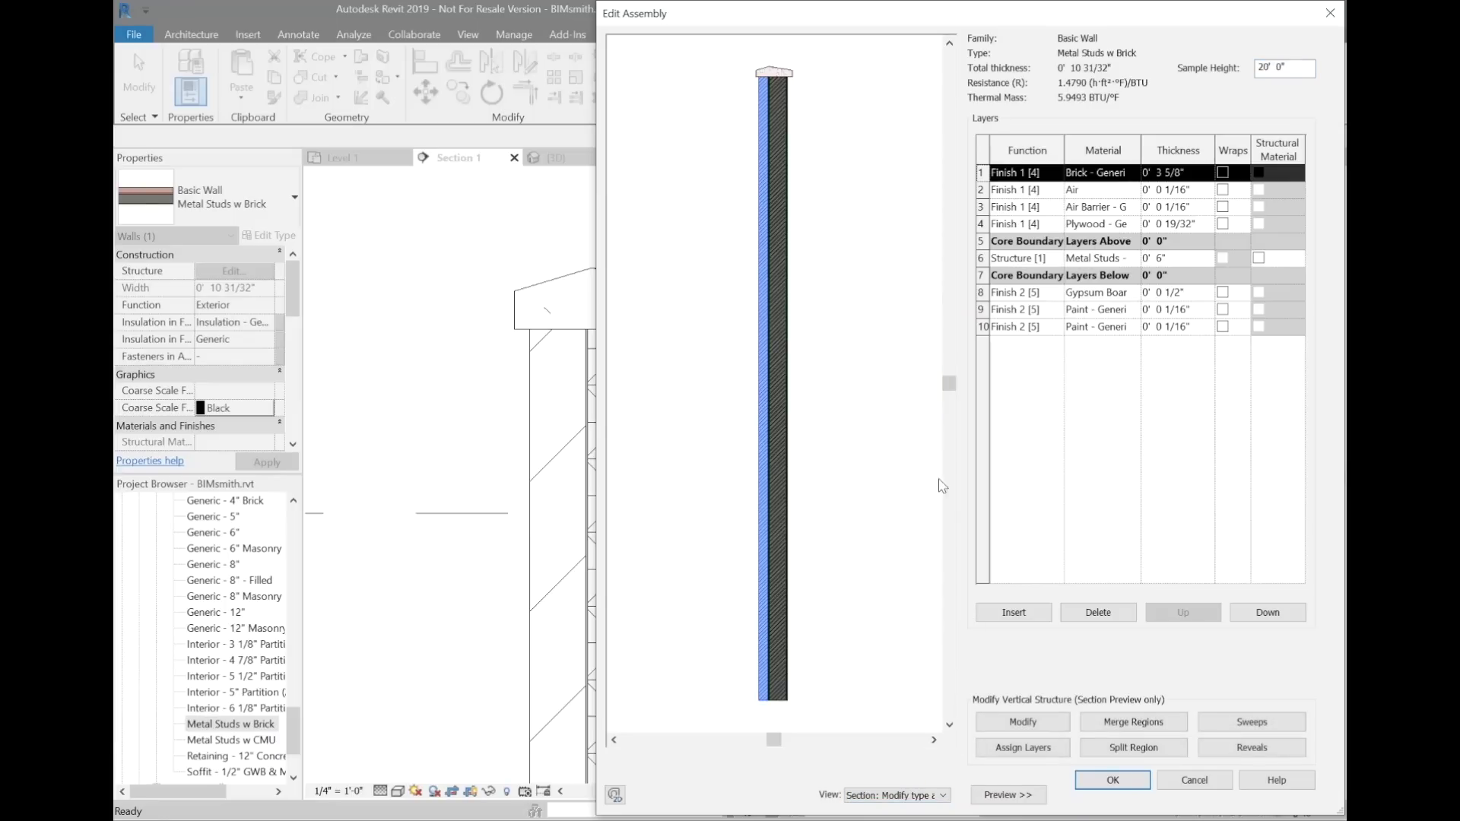
# Change the parapet cap sweep's profile to Parapet Cap-Precast : 13" Wide
pyautogui.scroll(3, 791, 43)
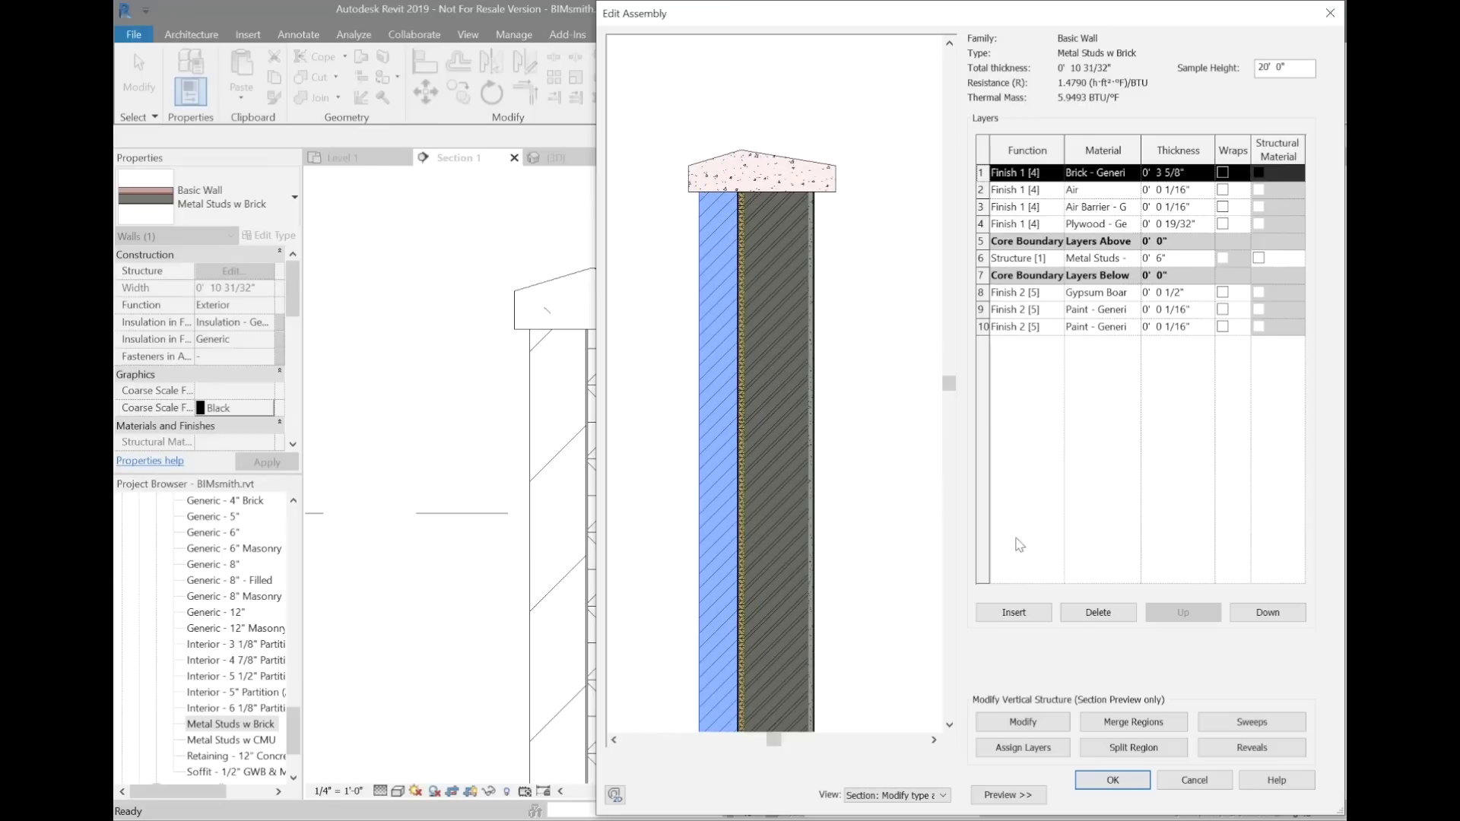
pyautogui.click(1204, 718)
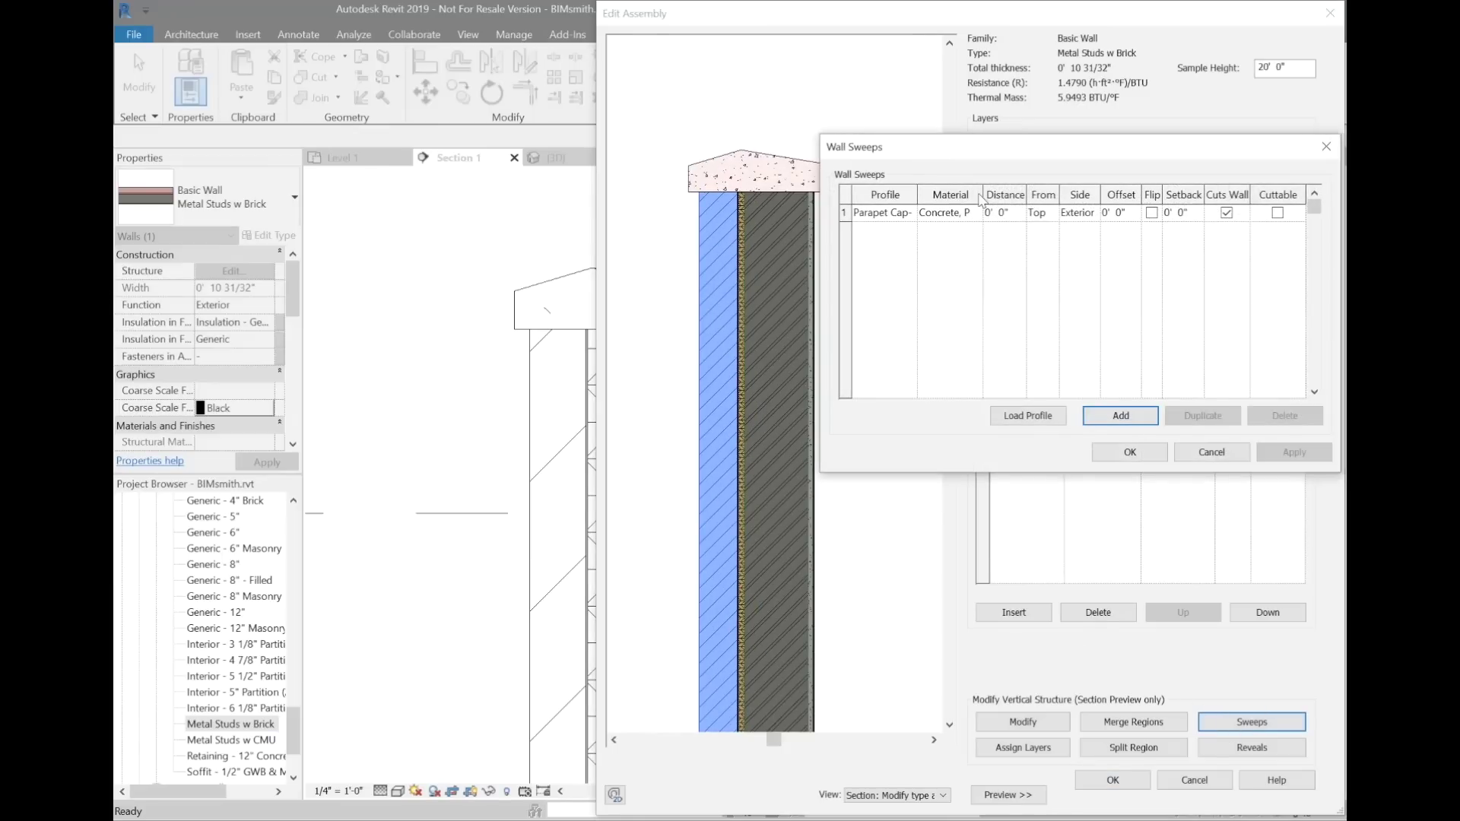
pyautogui.click(902, 213)
pyautogui.click(909, 213)
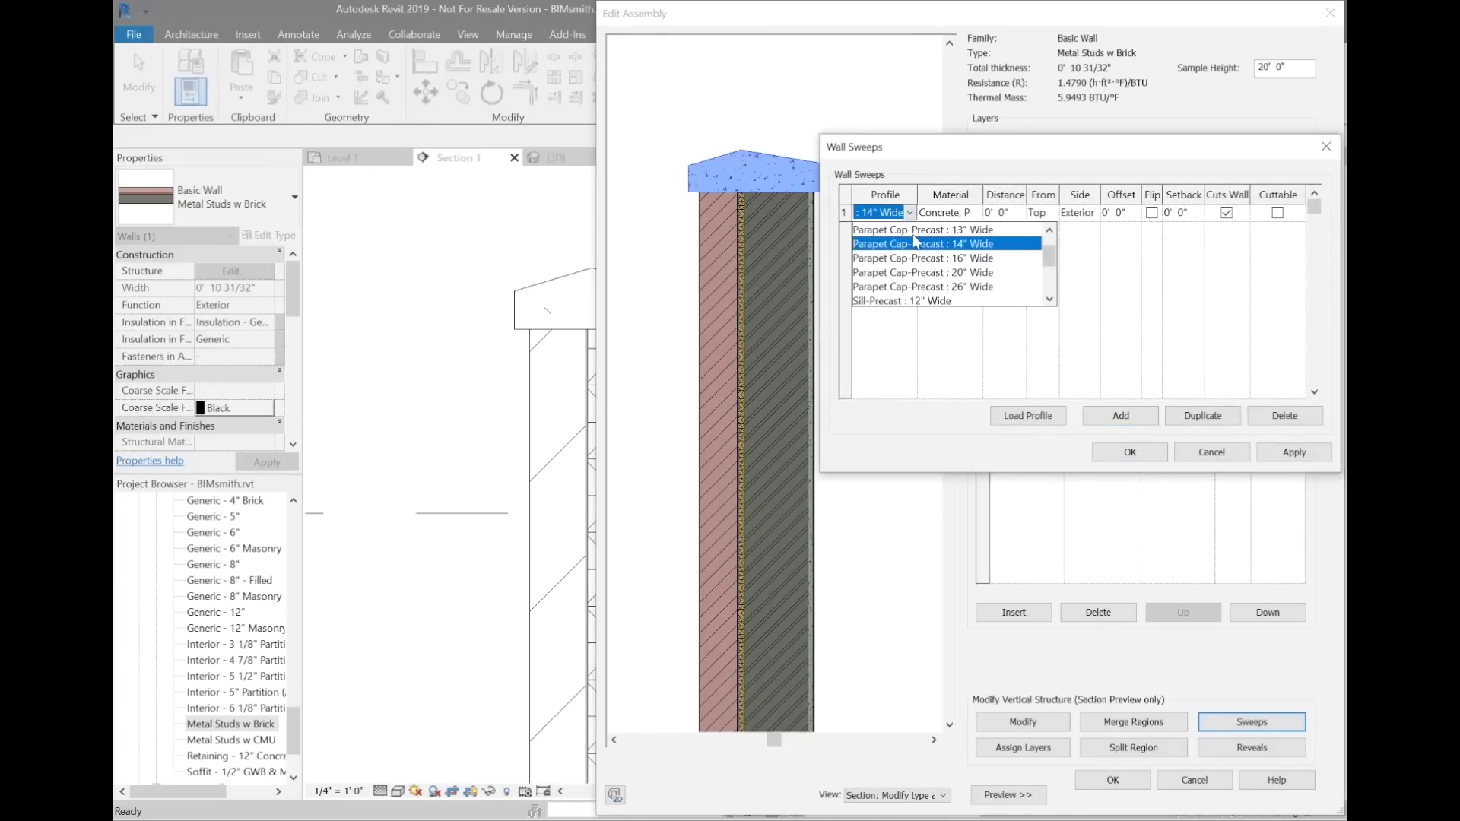
pyautogui.click(917, 243)
pyautogui.click(1129, 453)
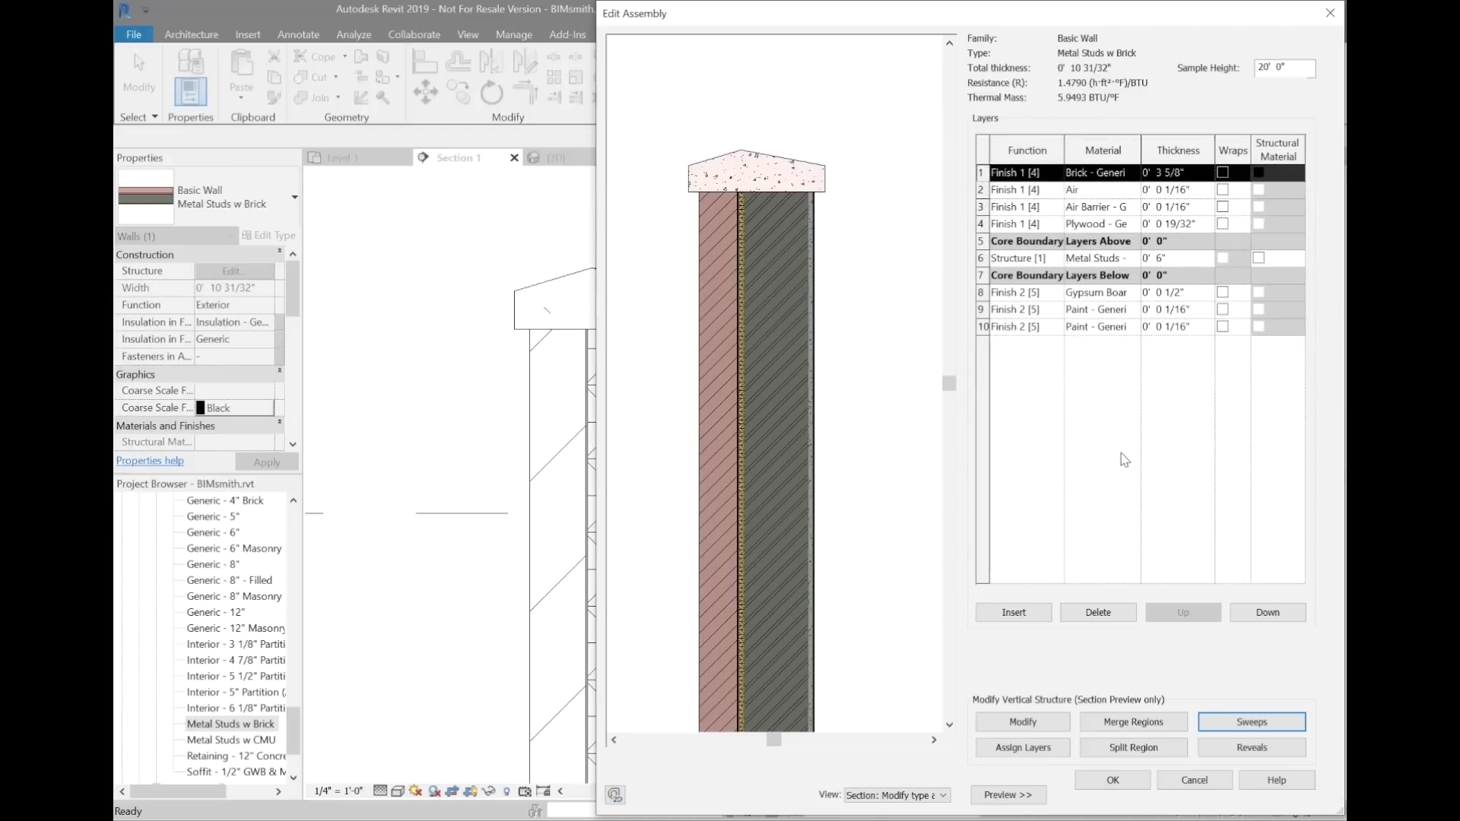
# Add a second wall sweep to the Metal Studs w Brick type using the Wall Sweep-Brick Soldier Course profile
pyautogui.click(1252, 722)
pyautogui.click(1121, 415)
pyautogui.click(905, 230)
pyautogui.scroll(-3, 902, 293)
pyautogui.click(901, 292)
# Search the materials for brick and assign the soldier course brick material to the second sweep
pyautogui.click(981, 236)
pyautogui.click(976, 230)
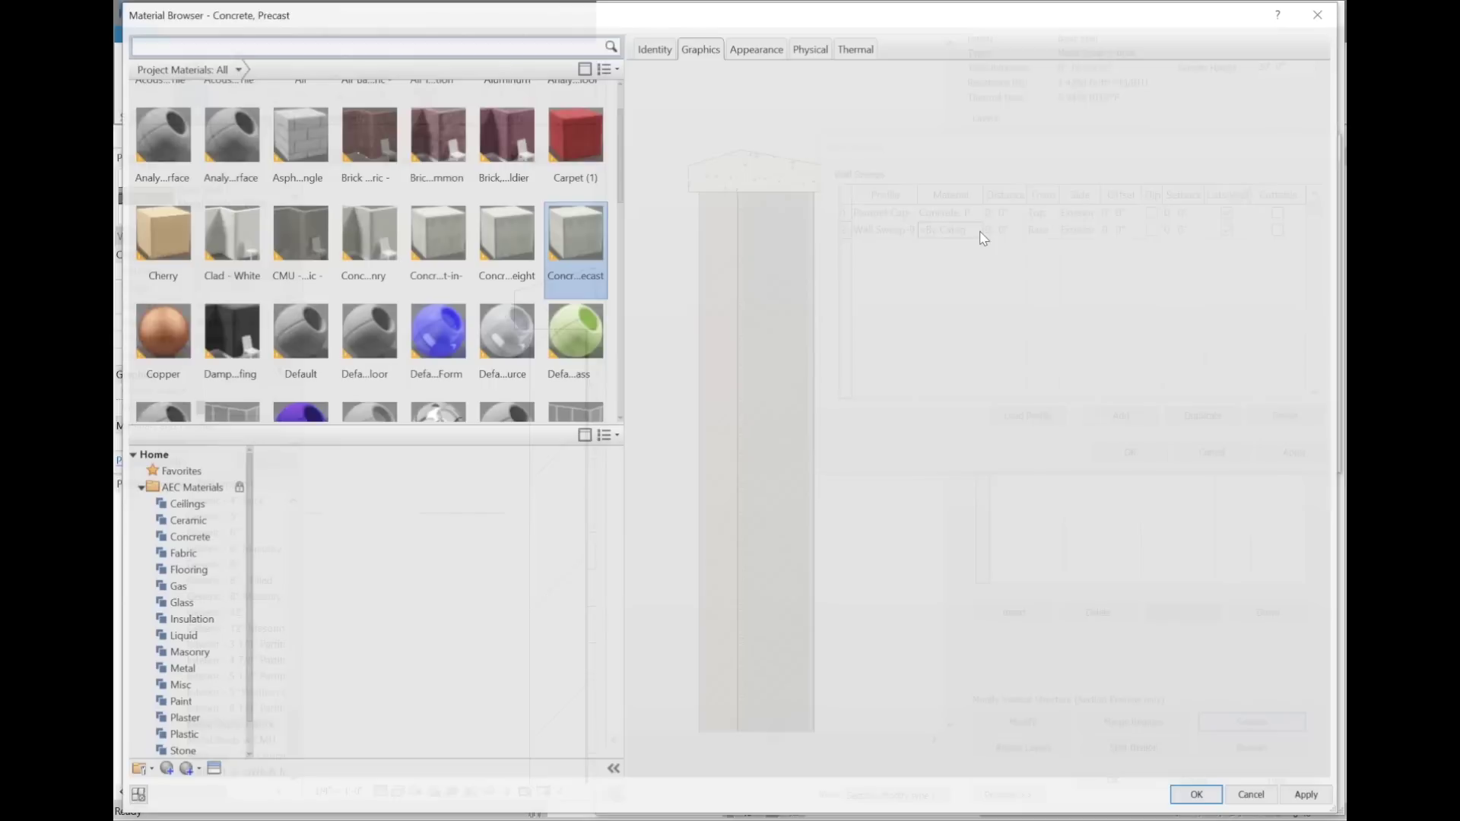
pyautogui.write('brick')
pyautogui.click(383, 137)
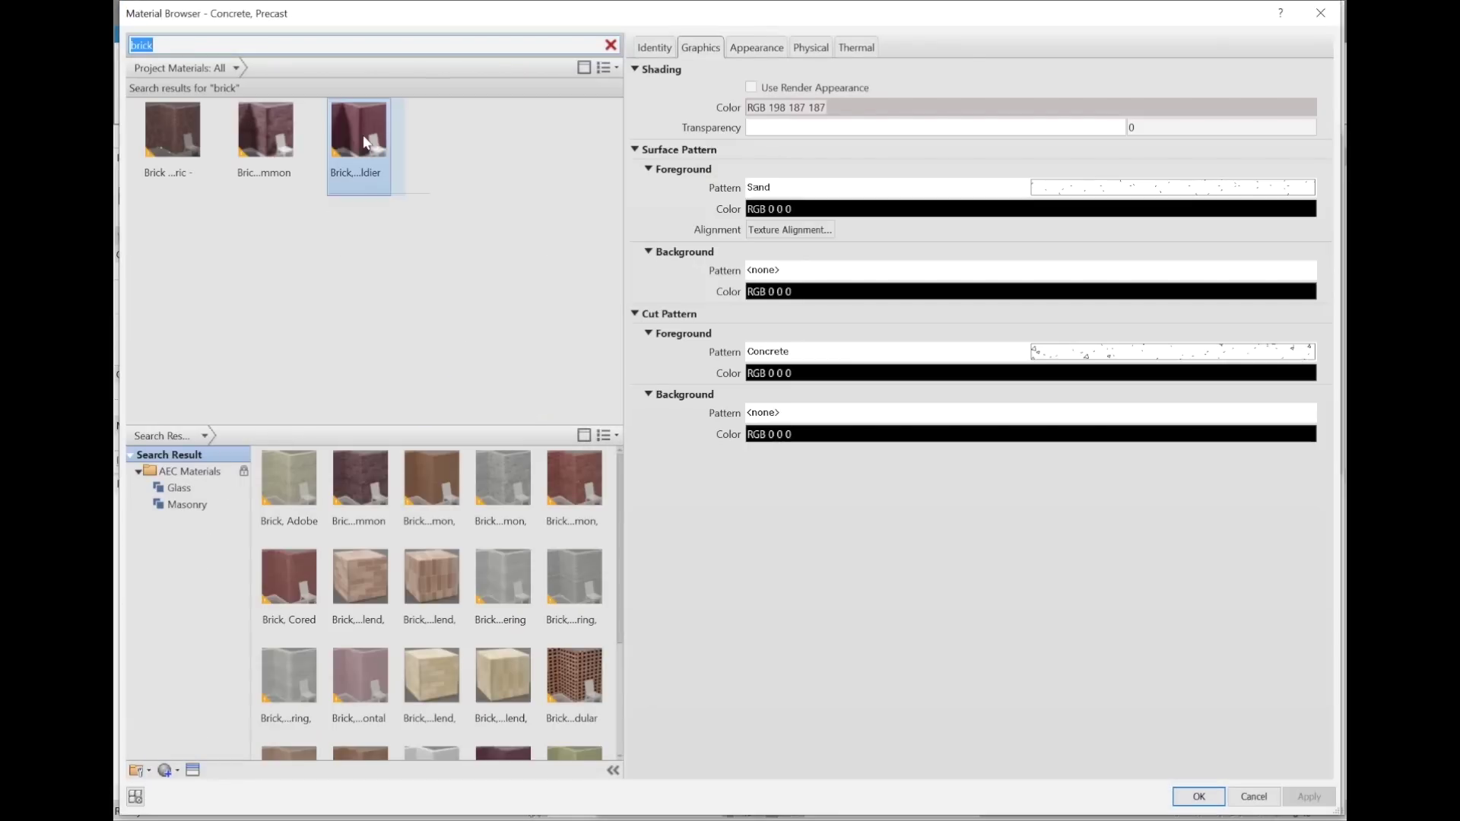
pyautogui.doubleClick(383, 137)
# Position the brick soldier course sweep from the Top of the wall at a distance of -3' 0"
pyautogui.click(1049, 229)
pyautogui.click(1052, 267)
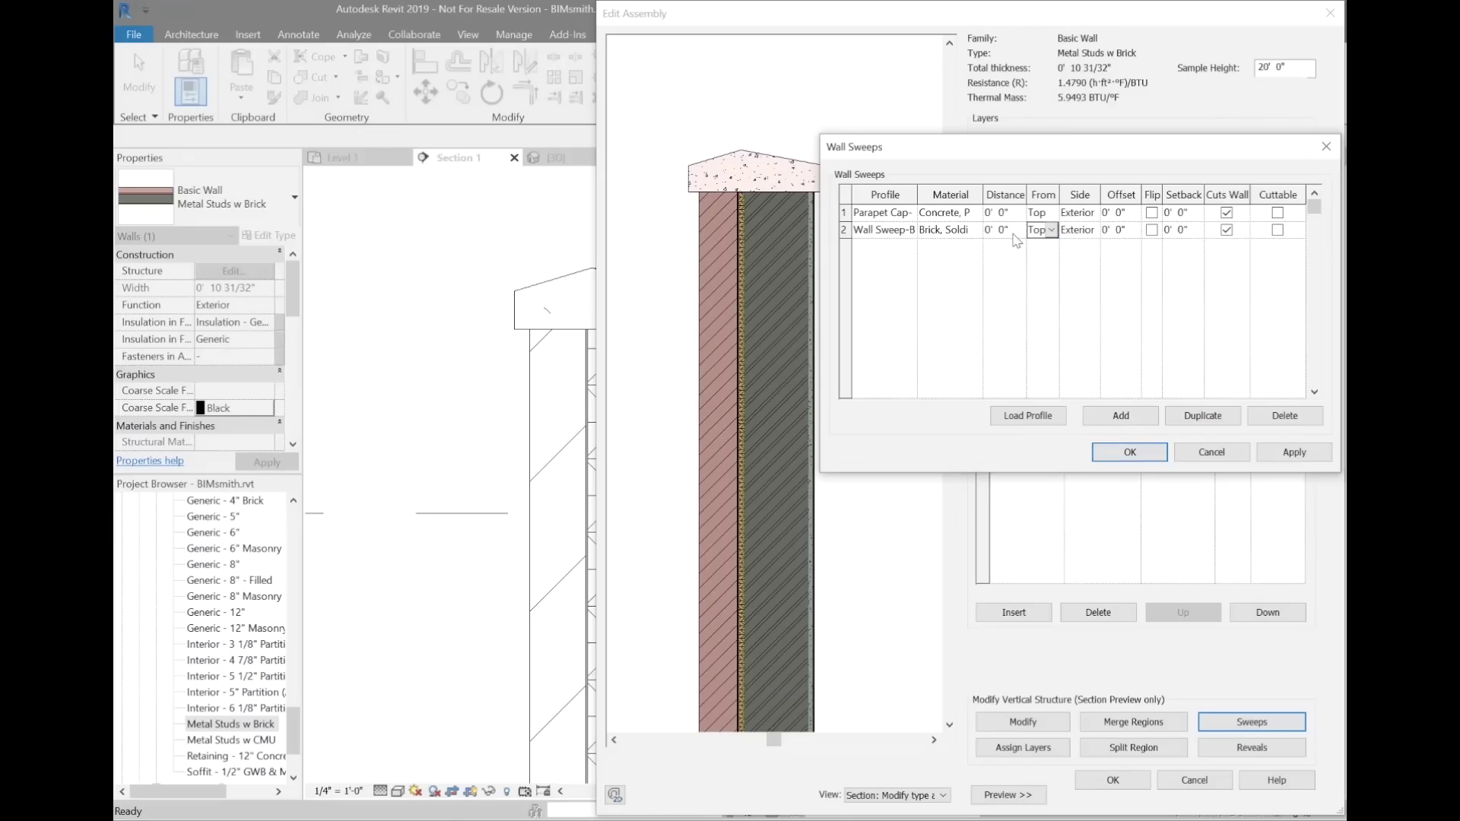
pyautogui.click(1019, 231)
pyautogui.write('-3')
pyautogui.press('Tab')
pyautogui.click(1294, 452)
# Set the soldier course sweep's offset to -0' 2" and accept the wall type changes
pyautogui.click(1137, 230)
pyautogui.write('-0 2')
pyautogui.press('Tab')
pyautogui.click(1298, 454)
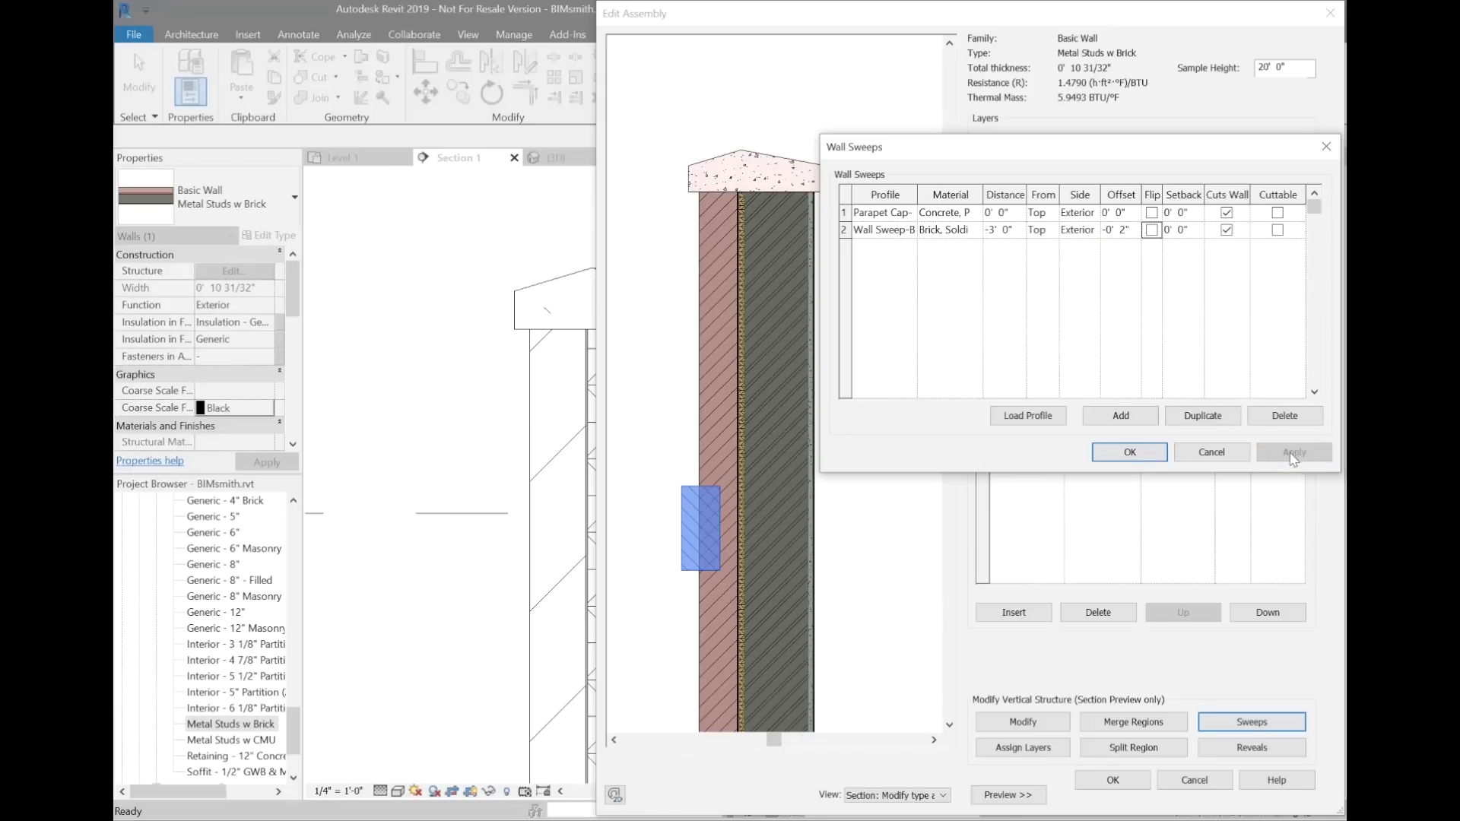
pyautogui.click(1130, 453)
pyautogui.click(1113, 780)
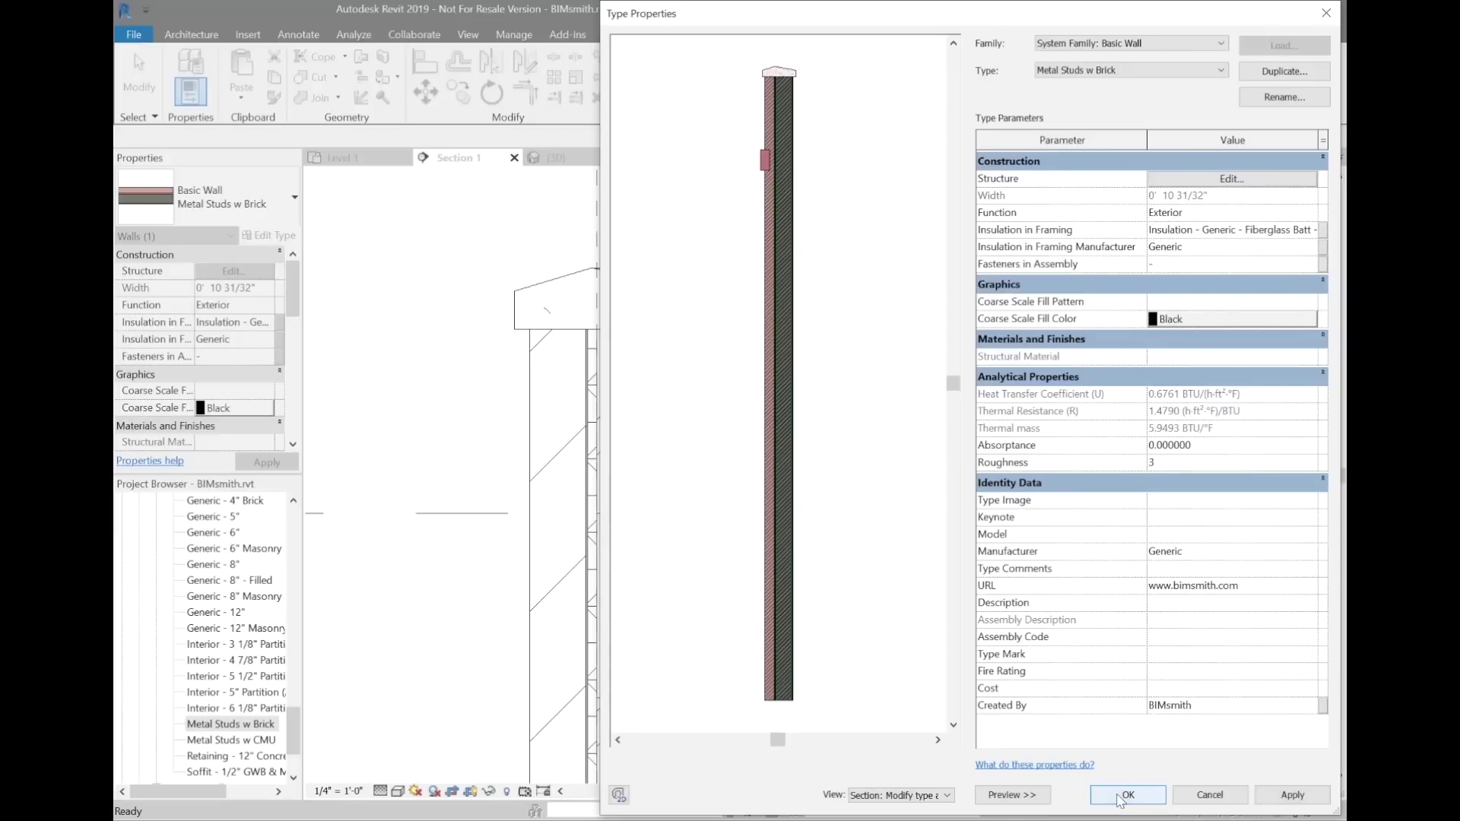
pyautogui.click(1122, 795)
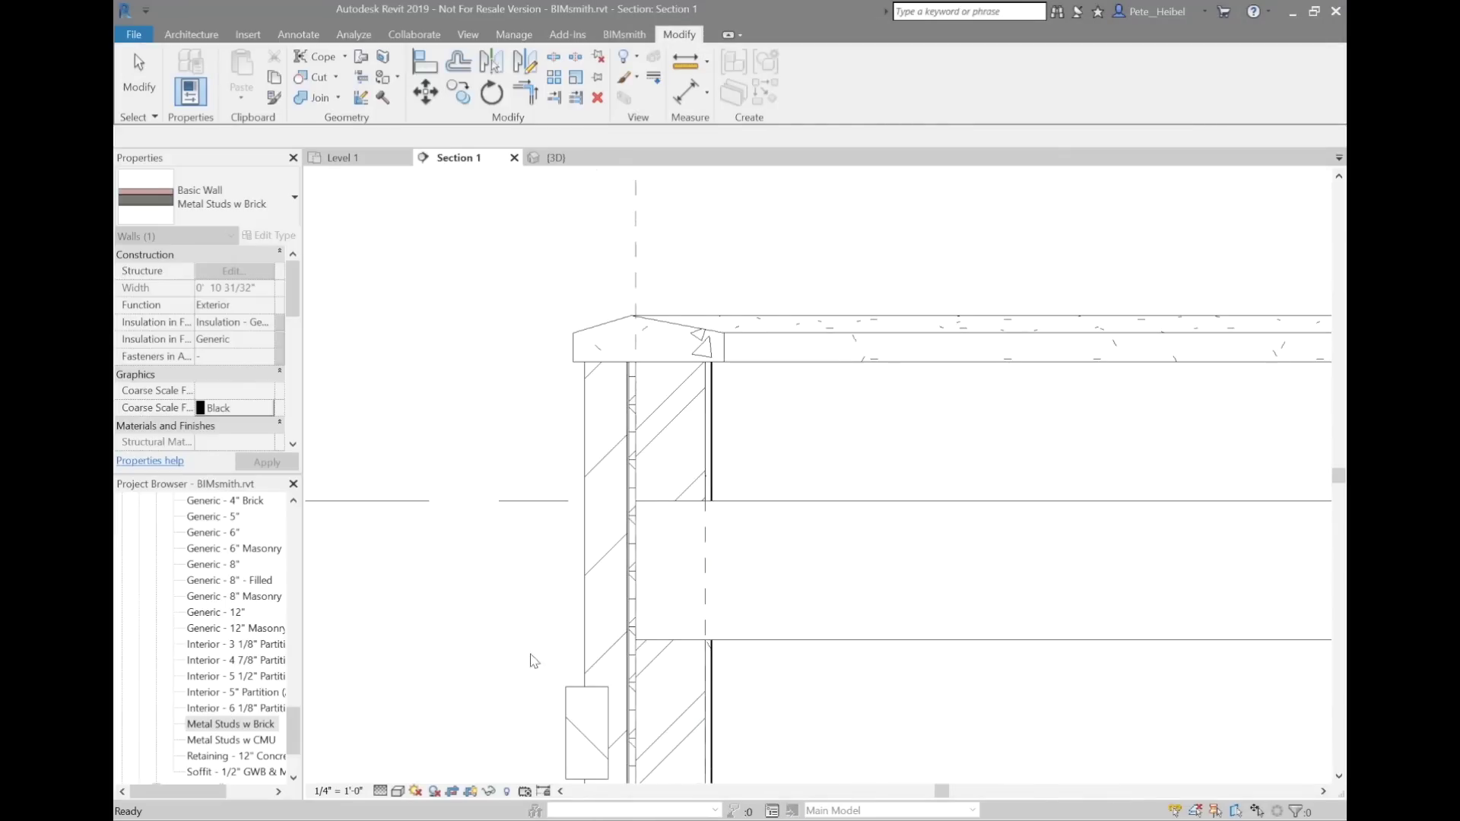
# Examine the parapet cap, soldier course and sill sweeps on the building in the default 3D view
pyautogui.click(556, 158)
pyautogui.scroll(-3, 799, 443)
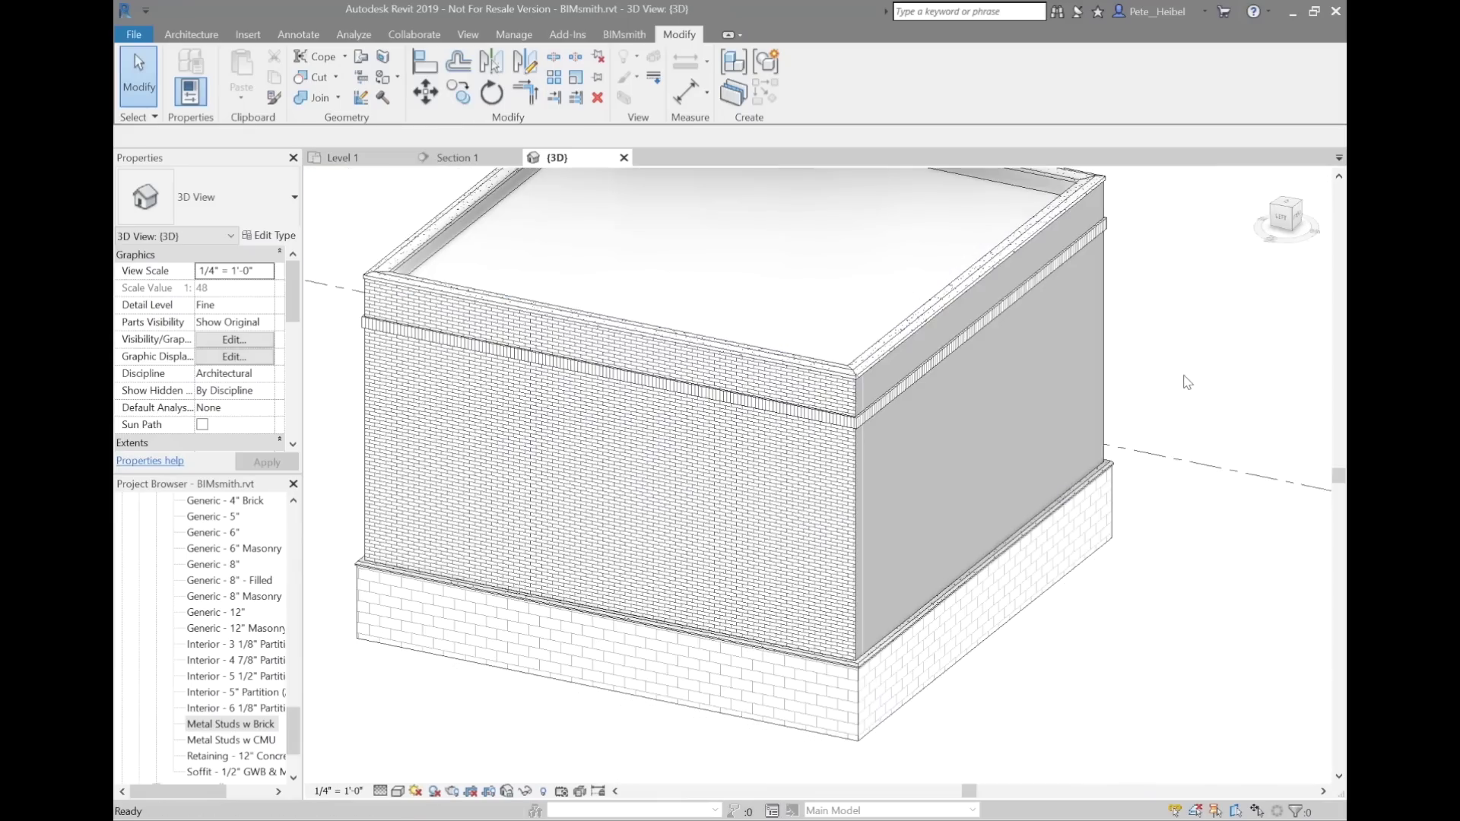
pyautogui.middleClick(1188, 383)
pyautogui.middleClick(1188, 383)
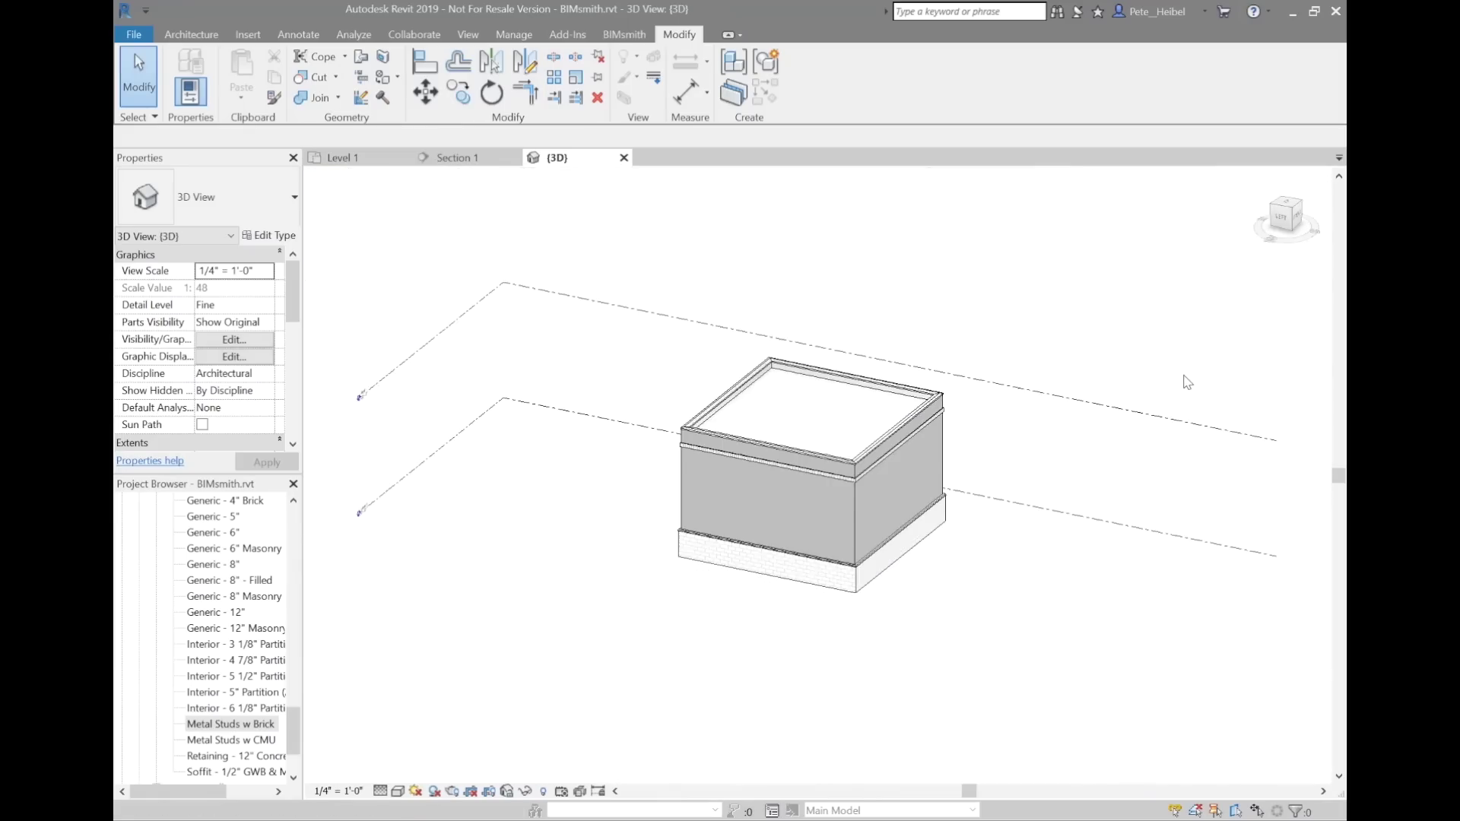
pyautogui.hotkey('ctrl', 'Tab')
pyautogui.scroll(3, 555, 469)
pyautogui.moveTo(554, 469); pyautogui.dragTo(670, 452, button='middle')
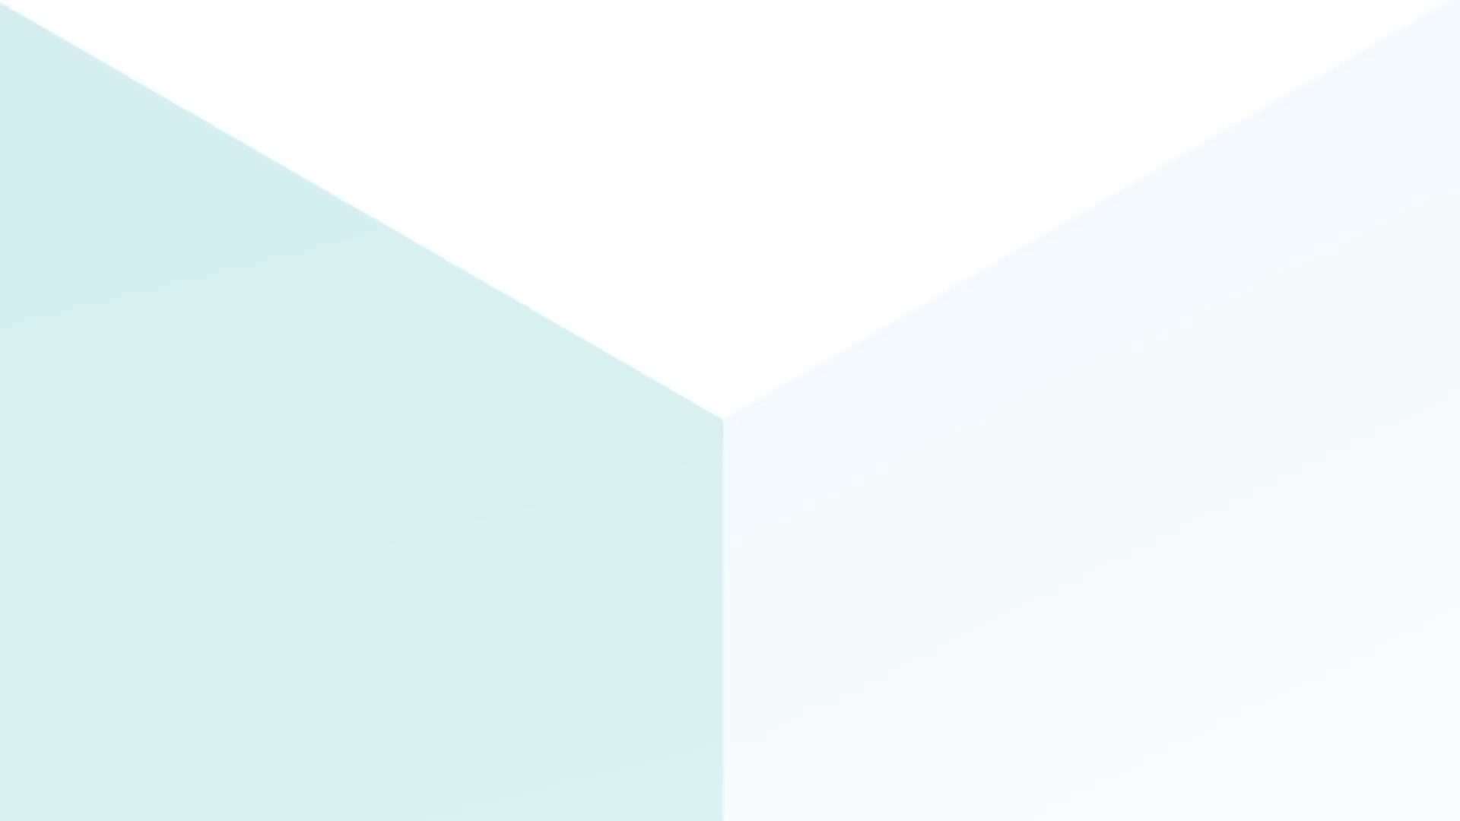